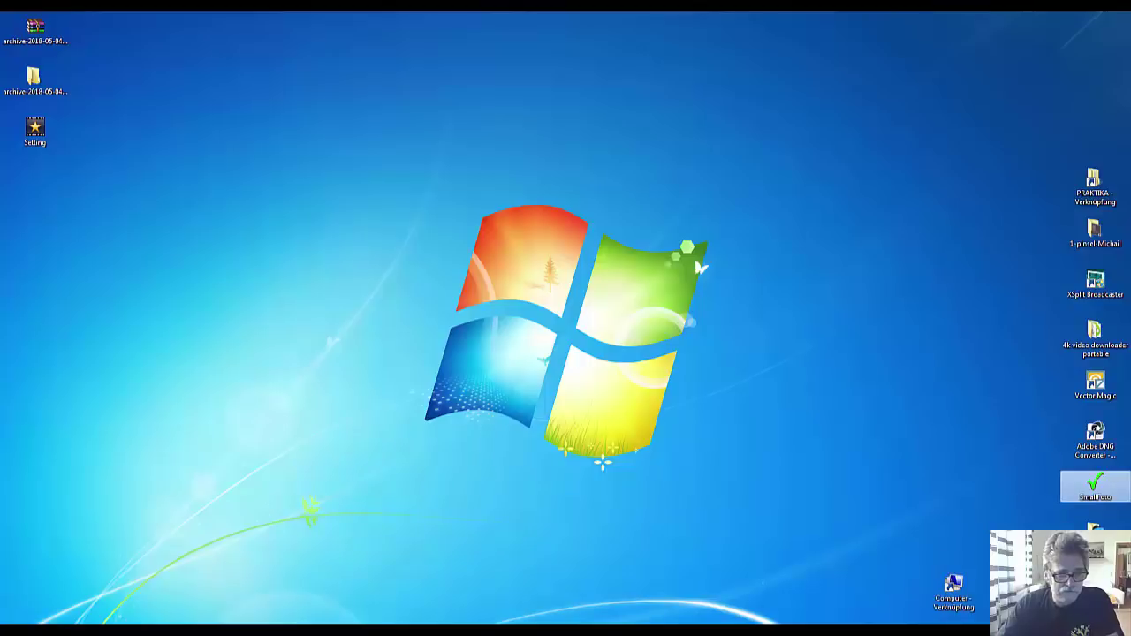
Step: Launch SmallFoto, allow it to run, set the proportional image size to 1000 pixels, and minimize its window
double_click(1092, 491)
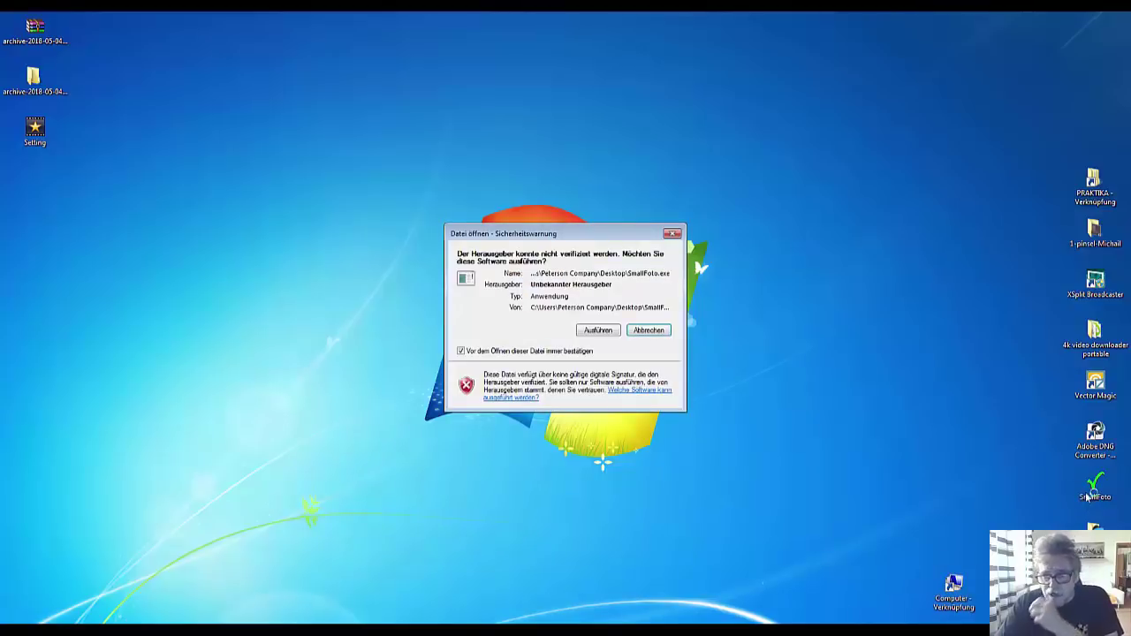
click(597, 333)
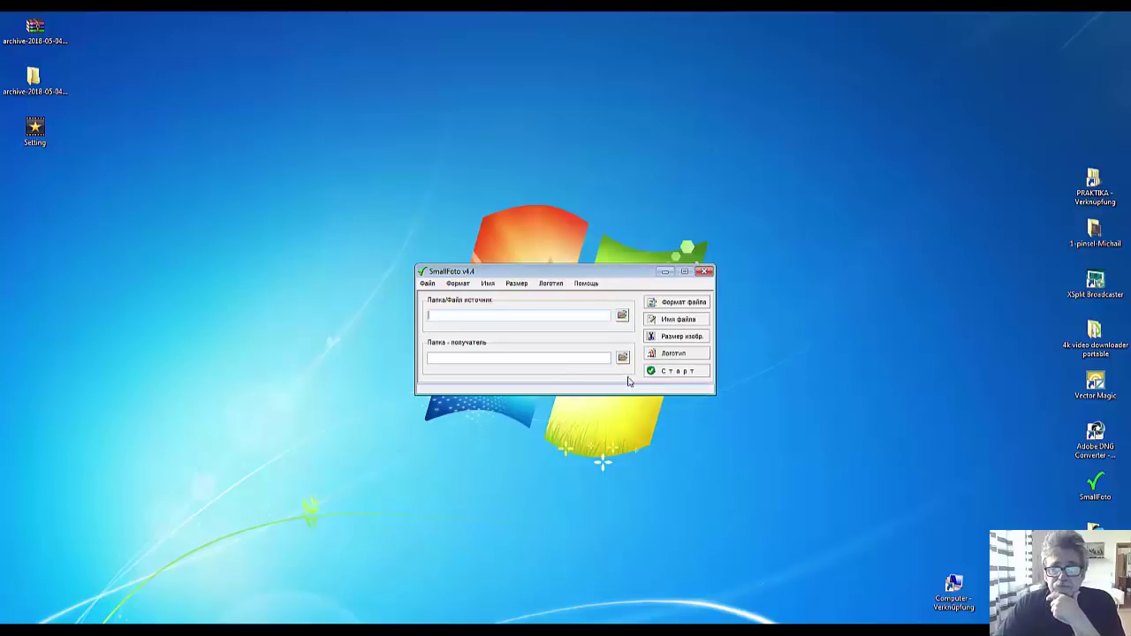
click(680, 337)
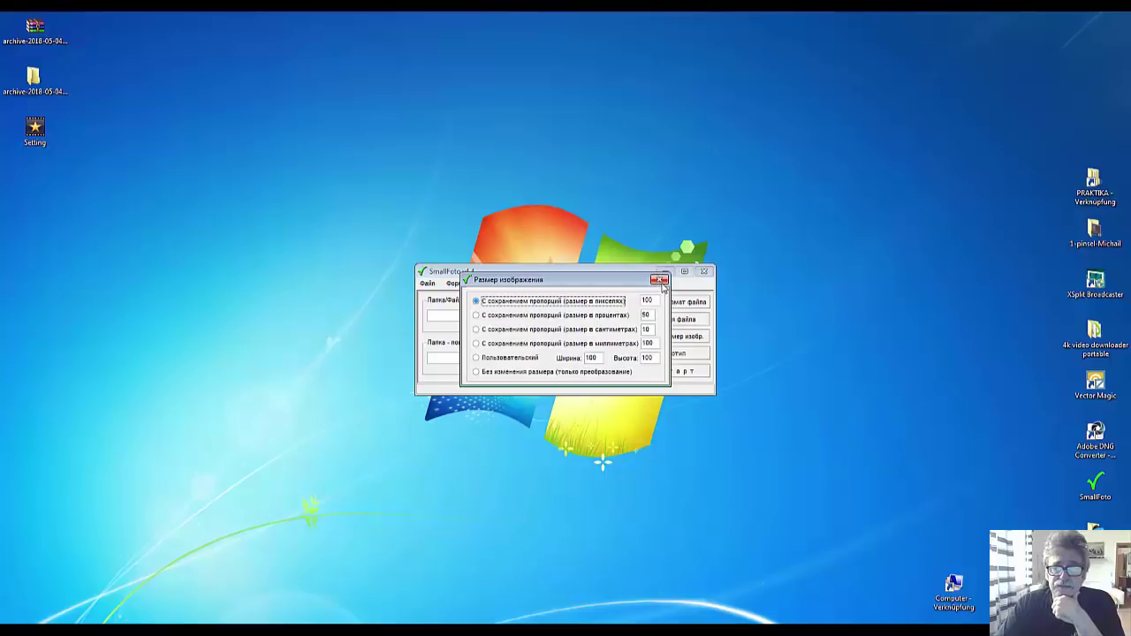
key(Tab)
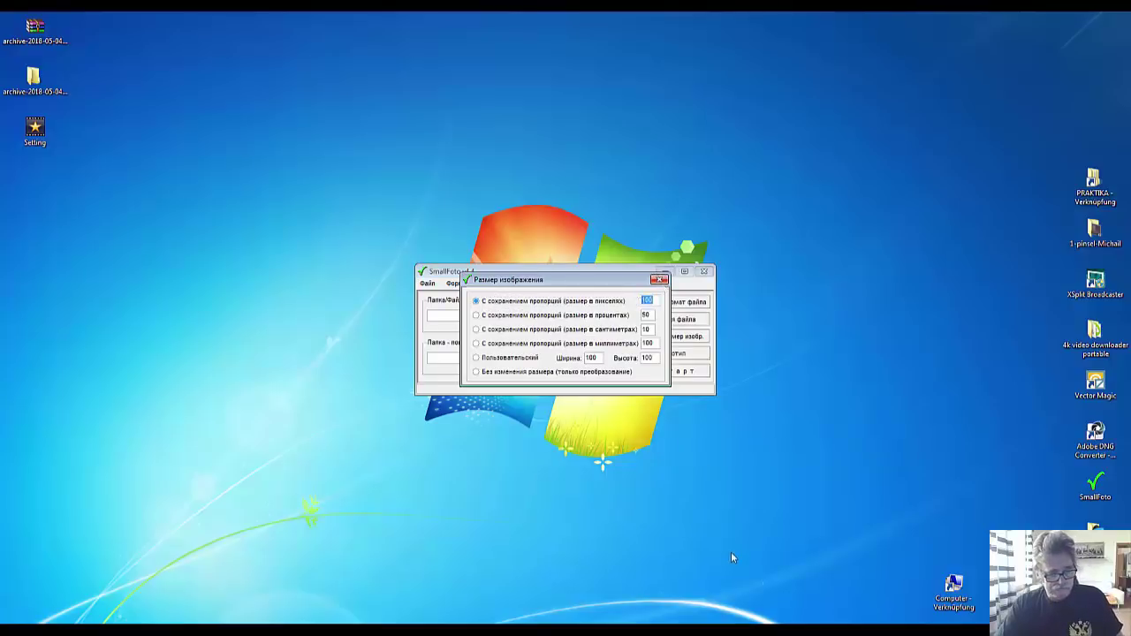
text(1000)
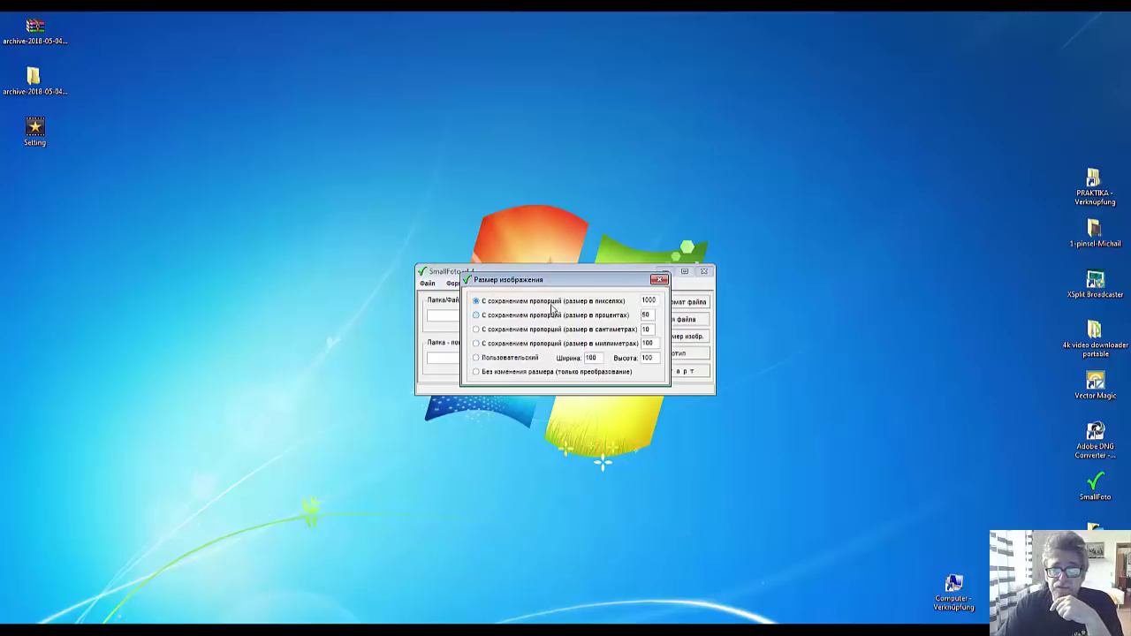
click(659, 279)
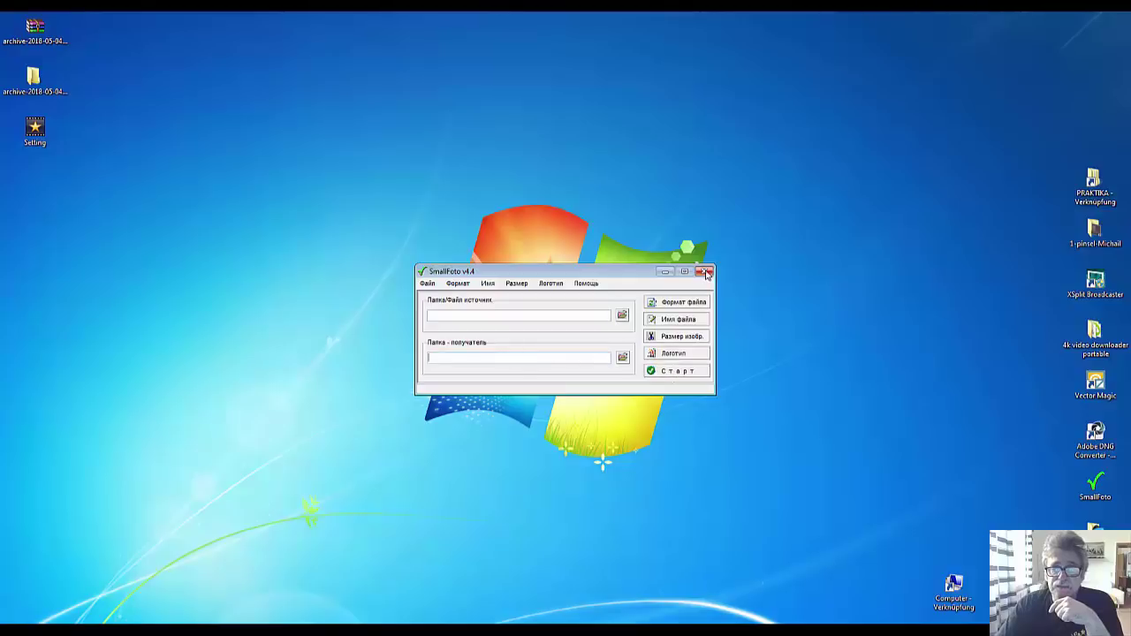
click(664, 272)
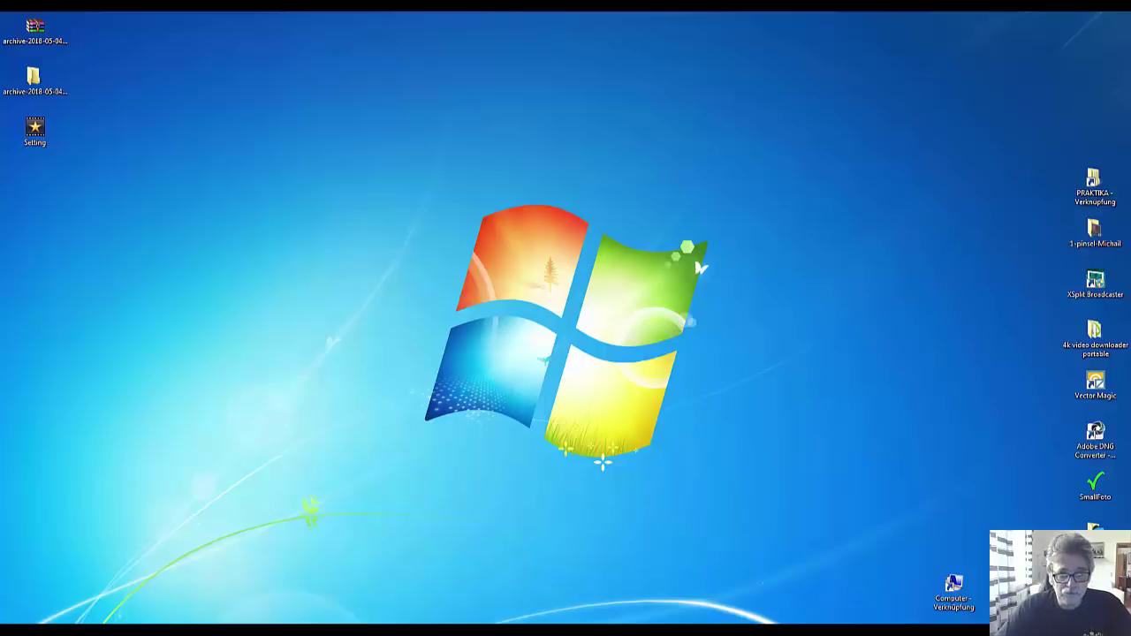
Step: Look through the thumbnails in the archive folder and select all of them
scroll(648, 343, down, 3)
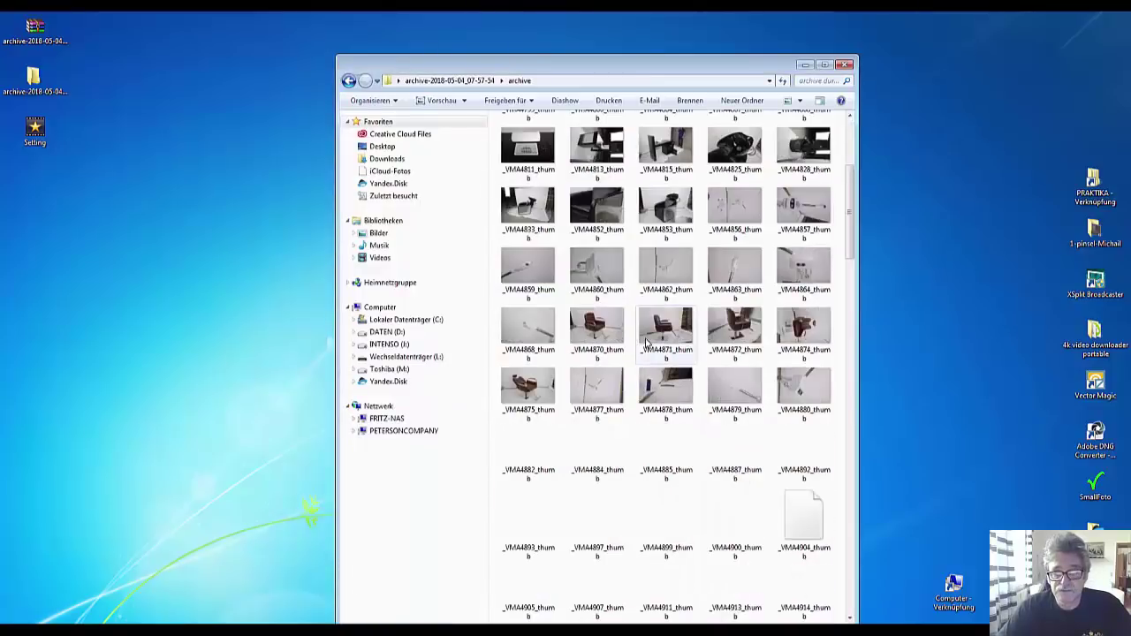
scroll(648, 343, down, 3)
drag(556, 71, 298, 34)
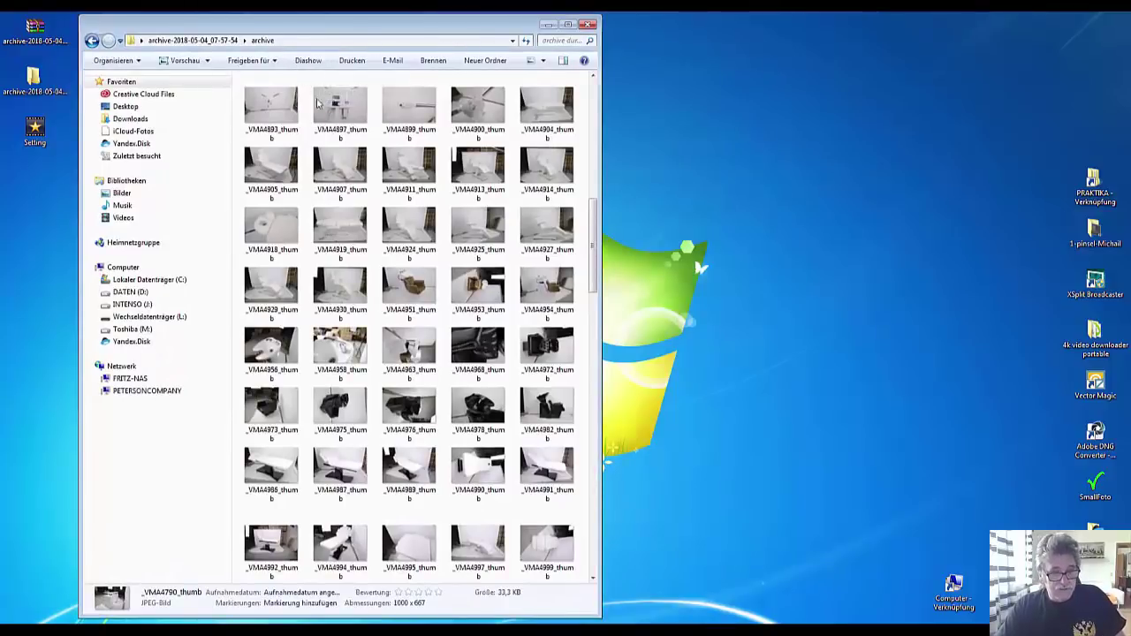
key(ctrl+a)
click(395, 254)
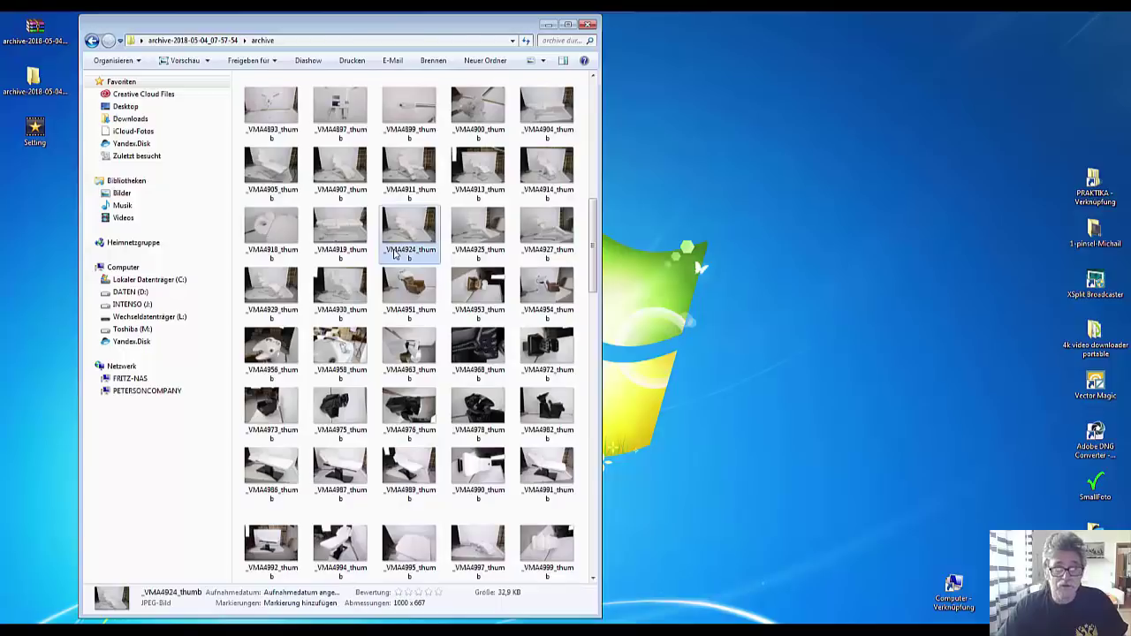
key(ctrl+a)
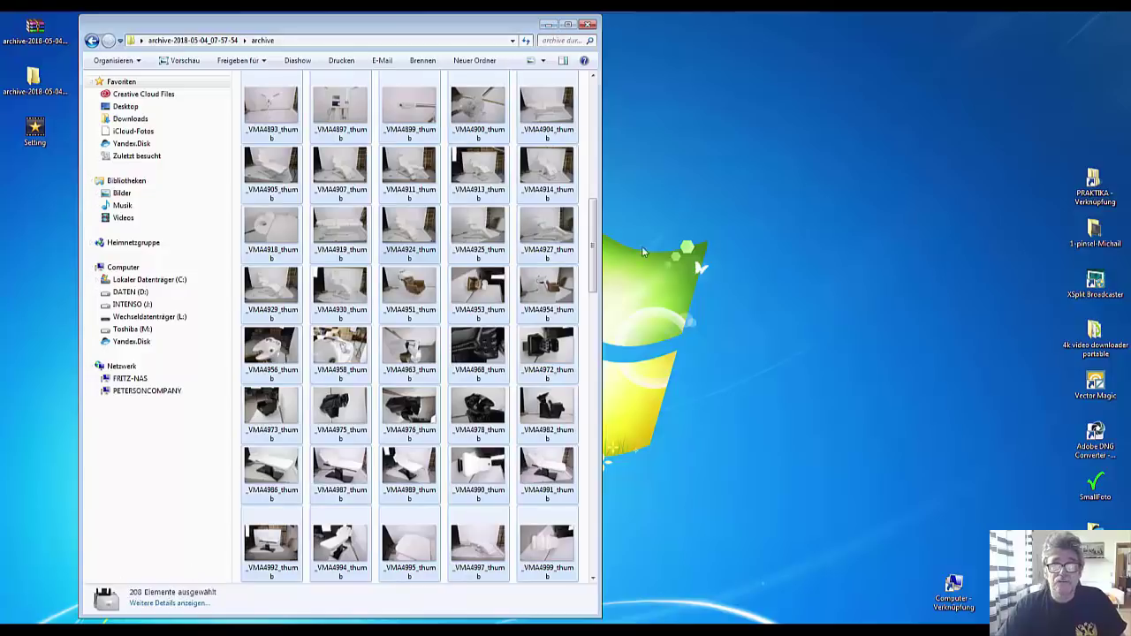
Step: Move the archive folder window aside and adjust its width so it sits beside the Photoshop workspace
click(665, 204)
drag(421, 35, 337, 34)
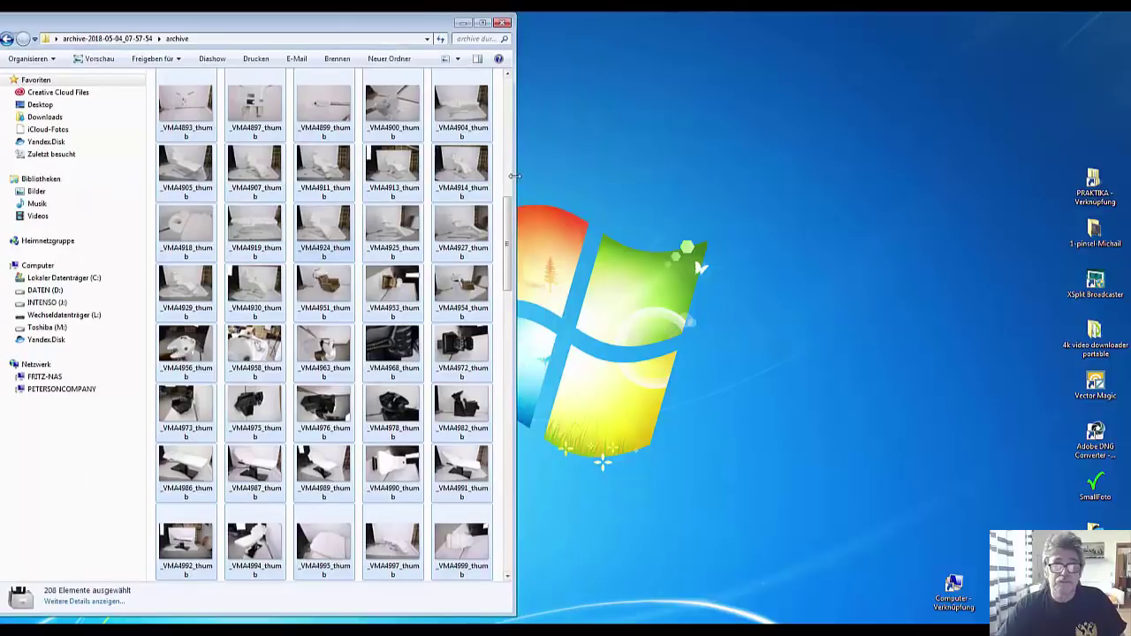
drag(516, 177, 430, 170)
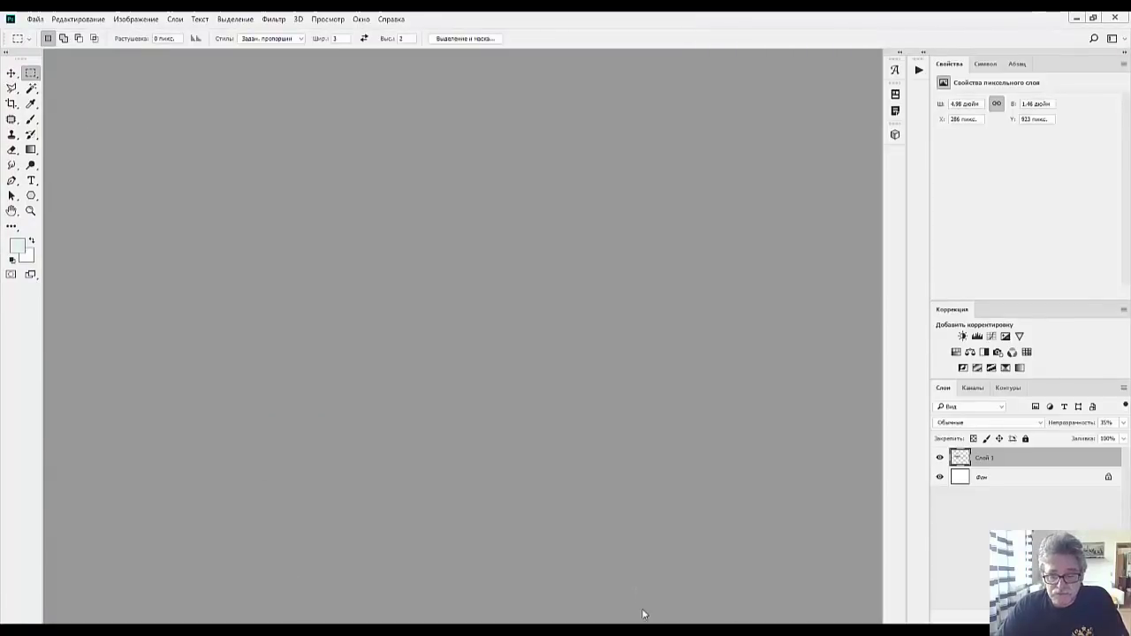
key(alt+Tab)
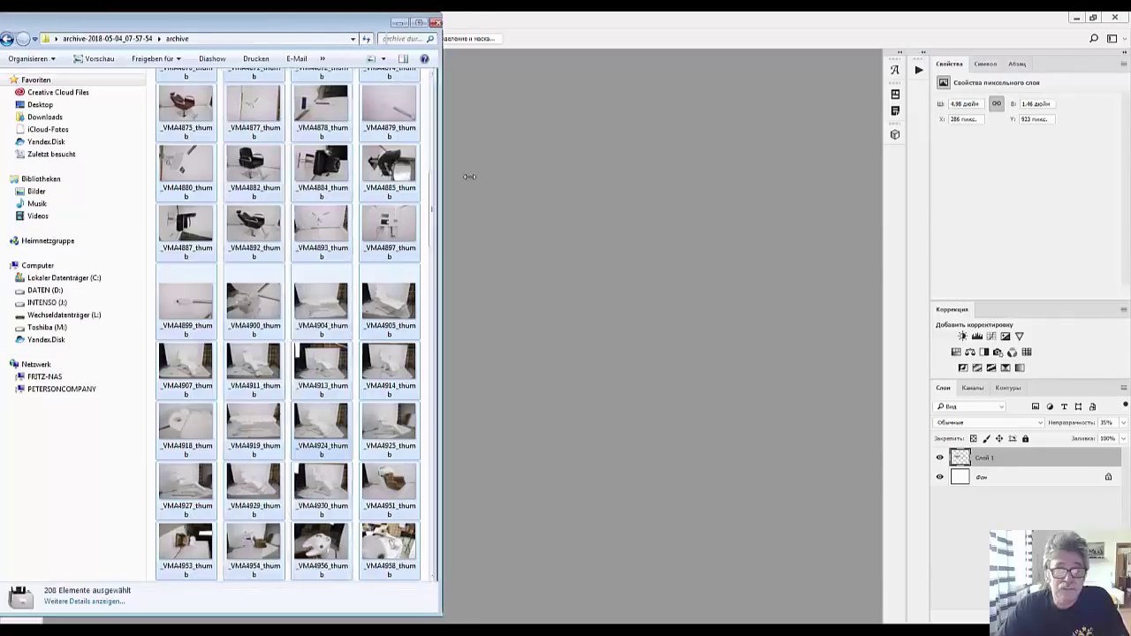
drag(431, 174, 532, 174)
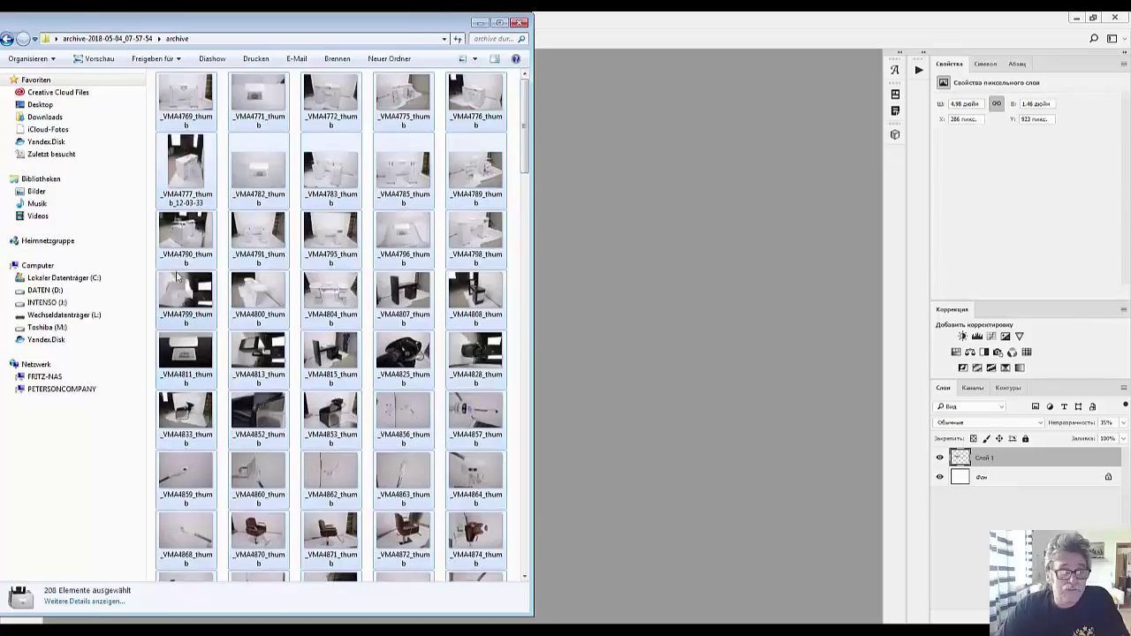
Step: Pick out the _VMA4791_thumb image in the archive folder and minimize the folder window
click(184, 232)
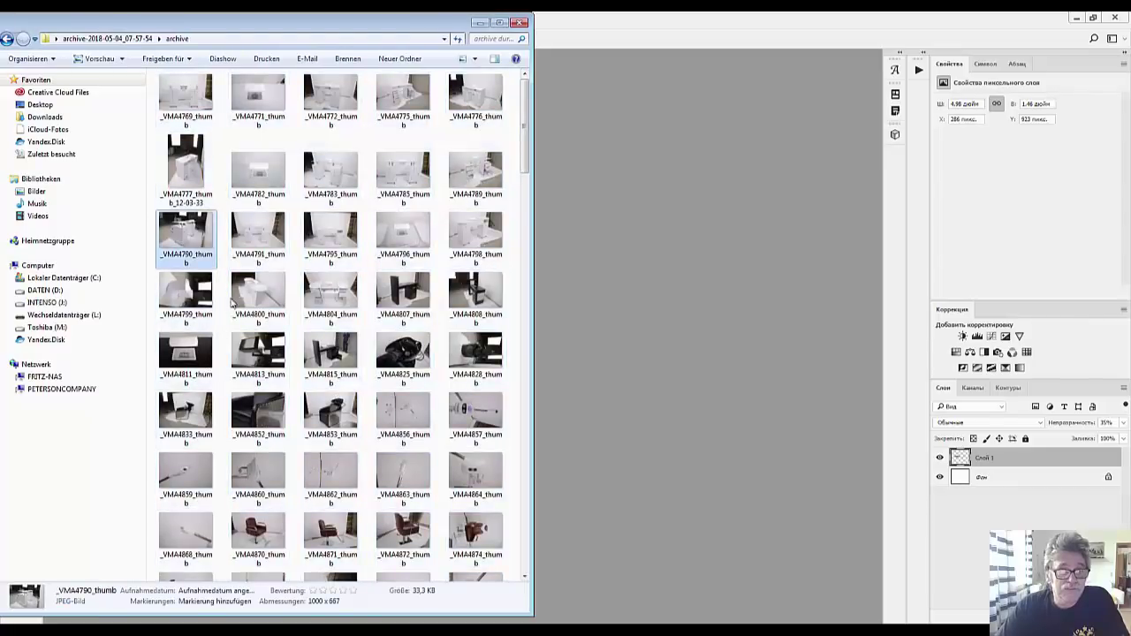
click(257, 250)
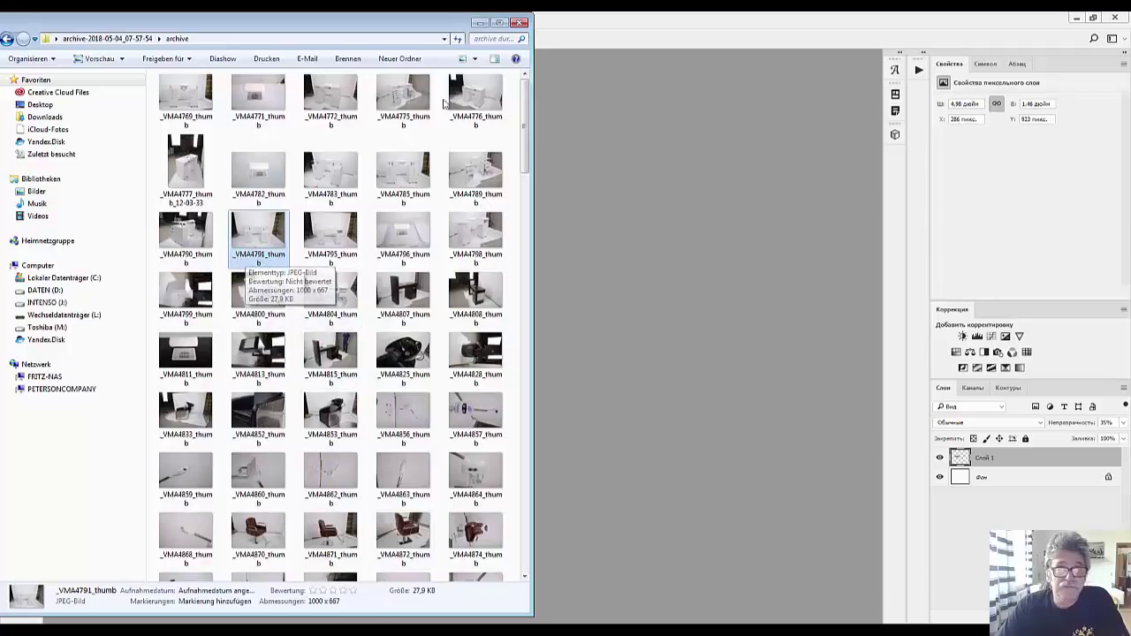
click(479, 23)
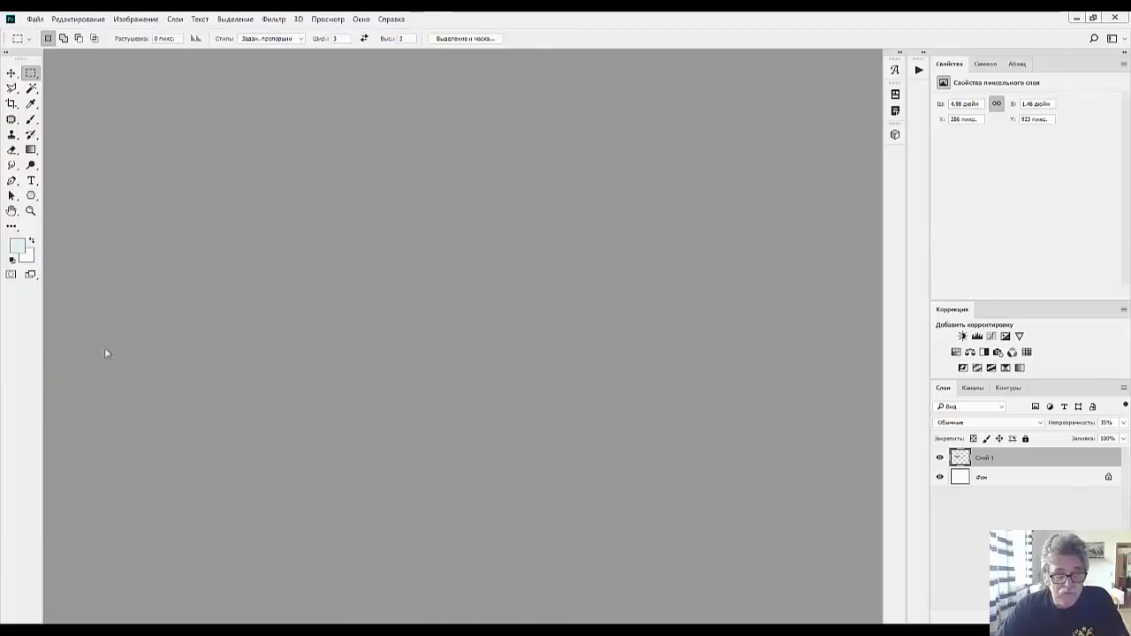
Step: Start opening a file in Photoshop and browse to Kunde > Media > 27.04.2018 - Kopie on drive DATEN (D:)
click(35, 19)
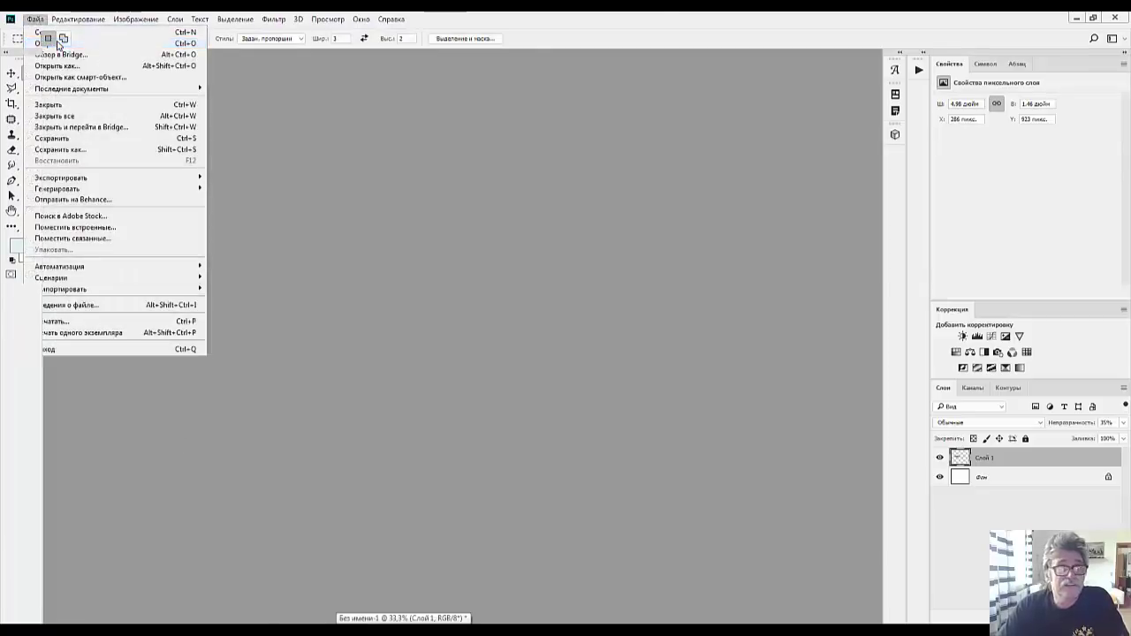
click(46, 44)
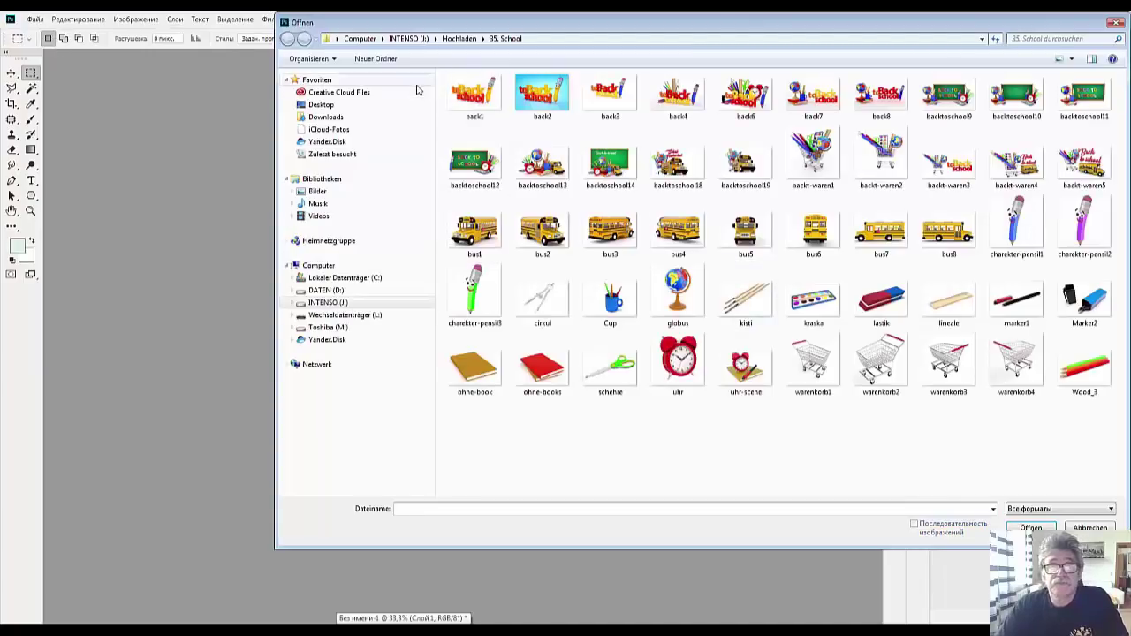
click(358, 40)
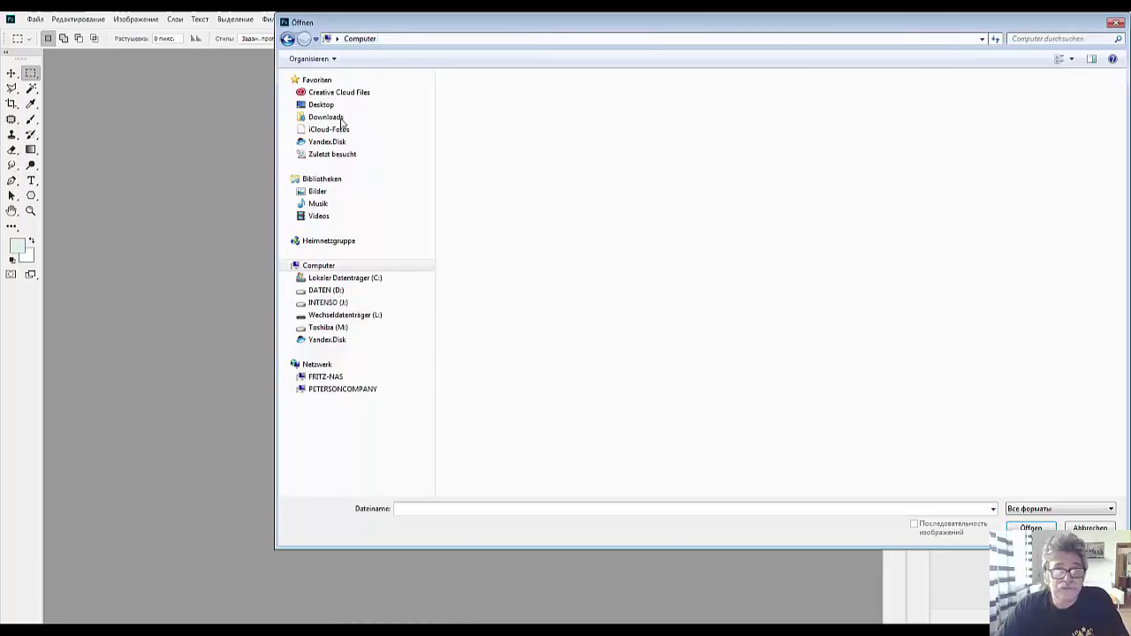
click(334, 293)
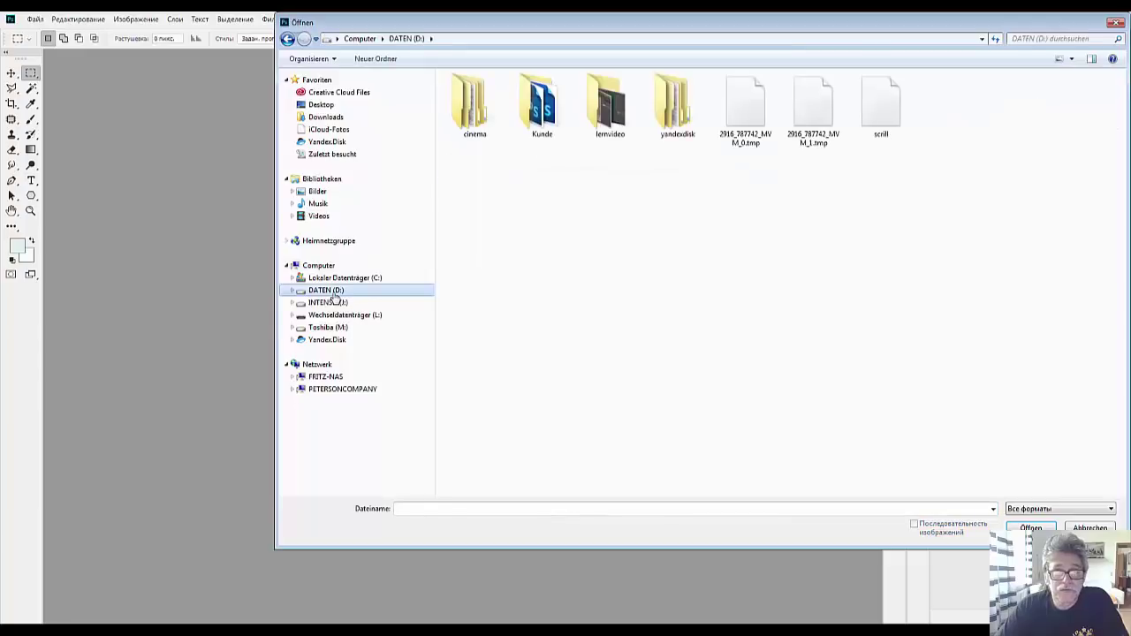
double_click(541, 111)
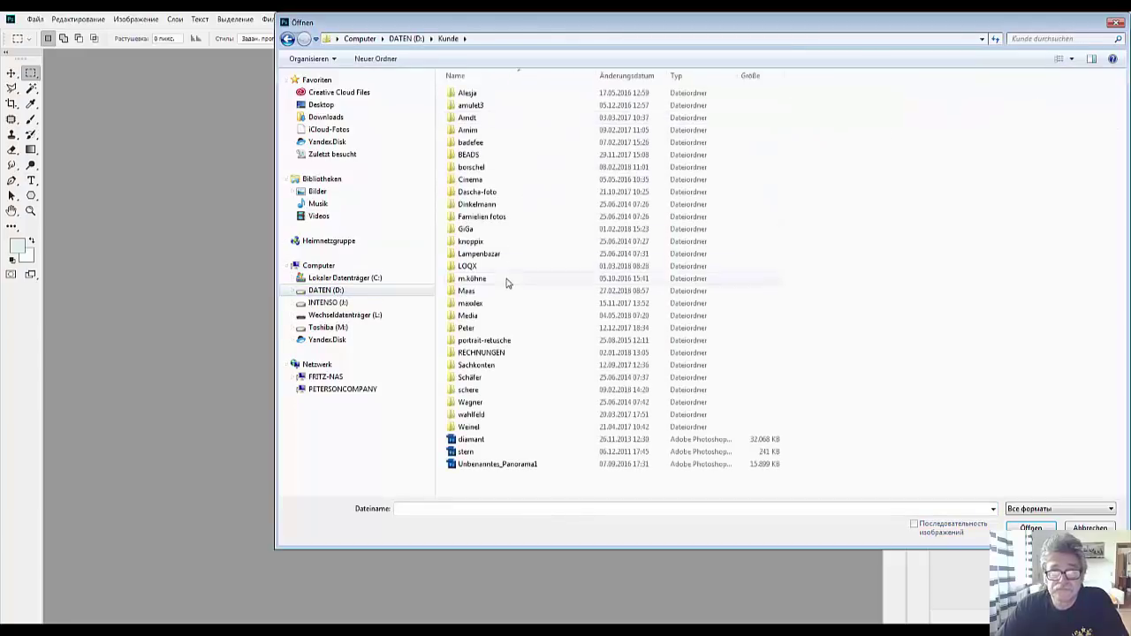
double_click(469, 317)
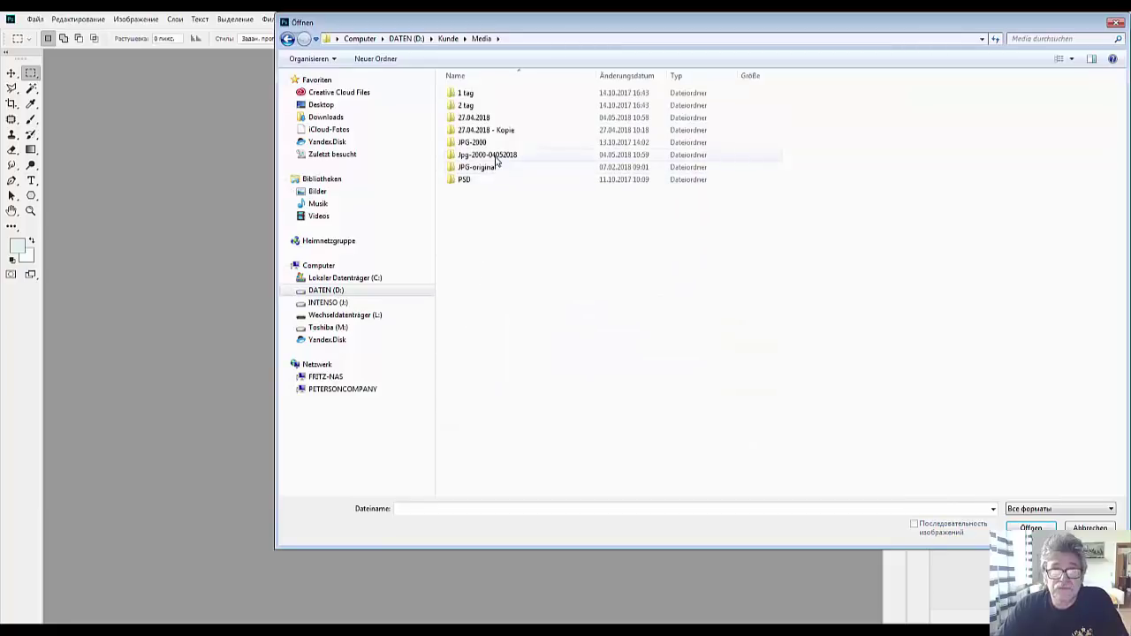
double_click(494, 132)
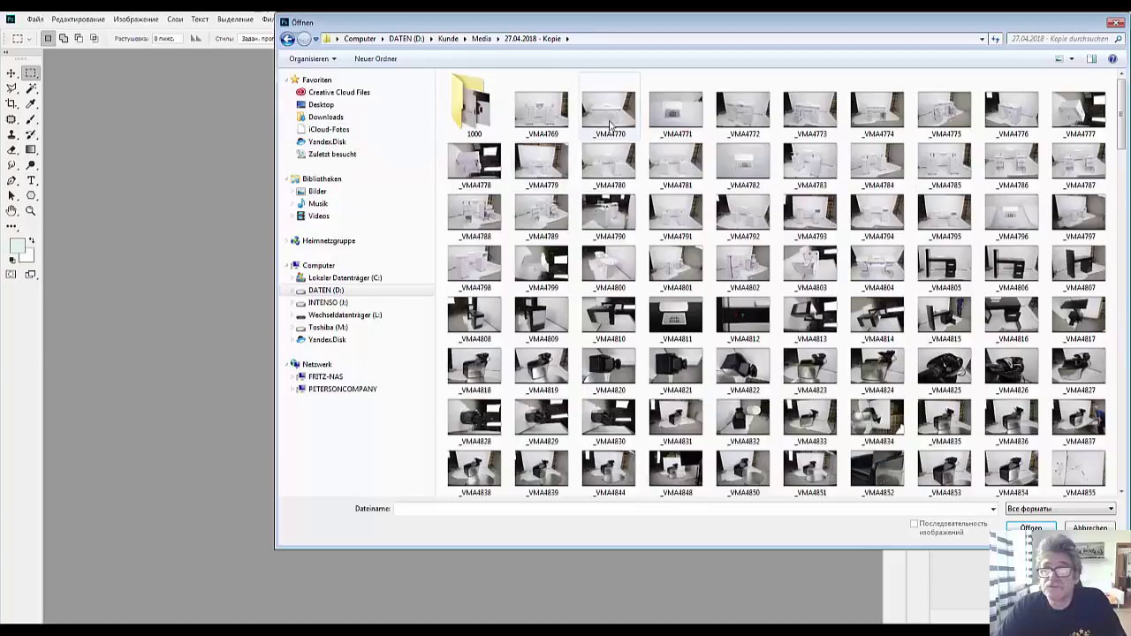
scroll(765, 139, down, 3)
scroll(765, 140, down, 3)
scroll(765, 139, up, 10)
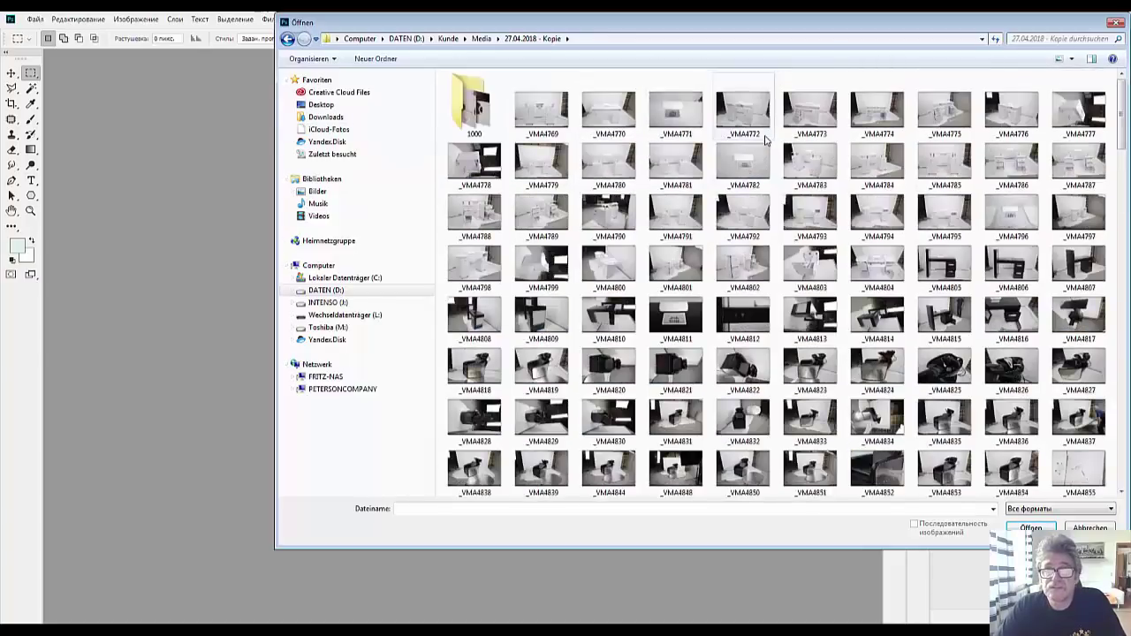
drag(657, 25, 562, 53)
click(192, 70)
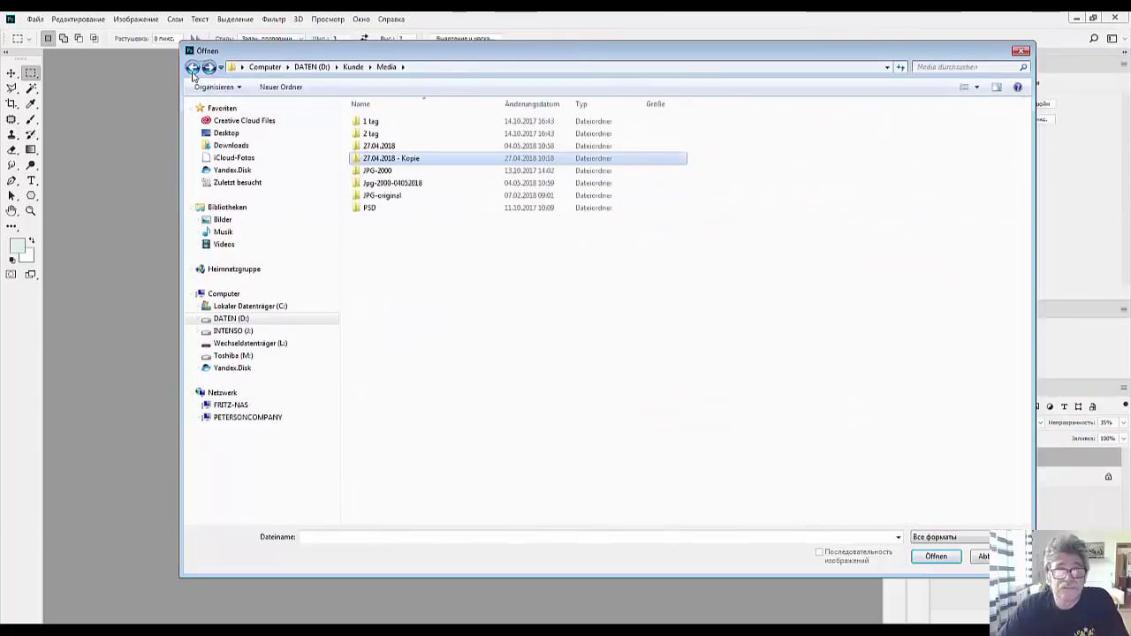
double_click(421, 183)
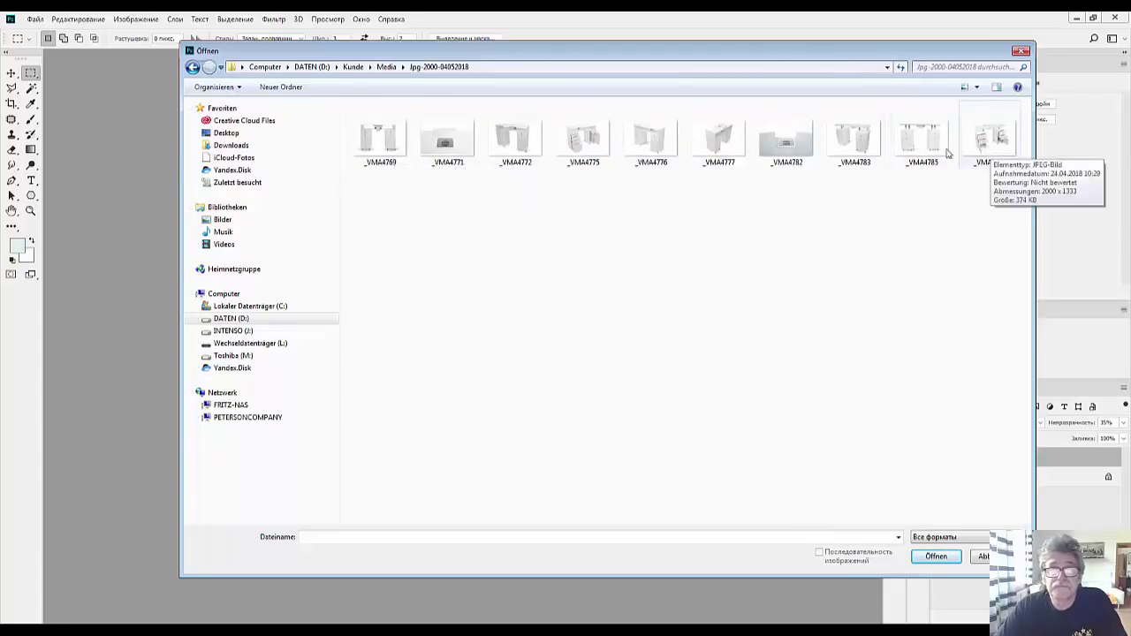
click(192, 67)
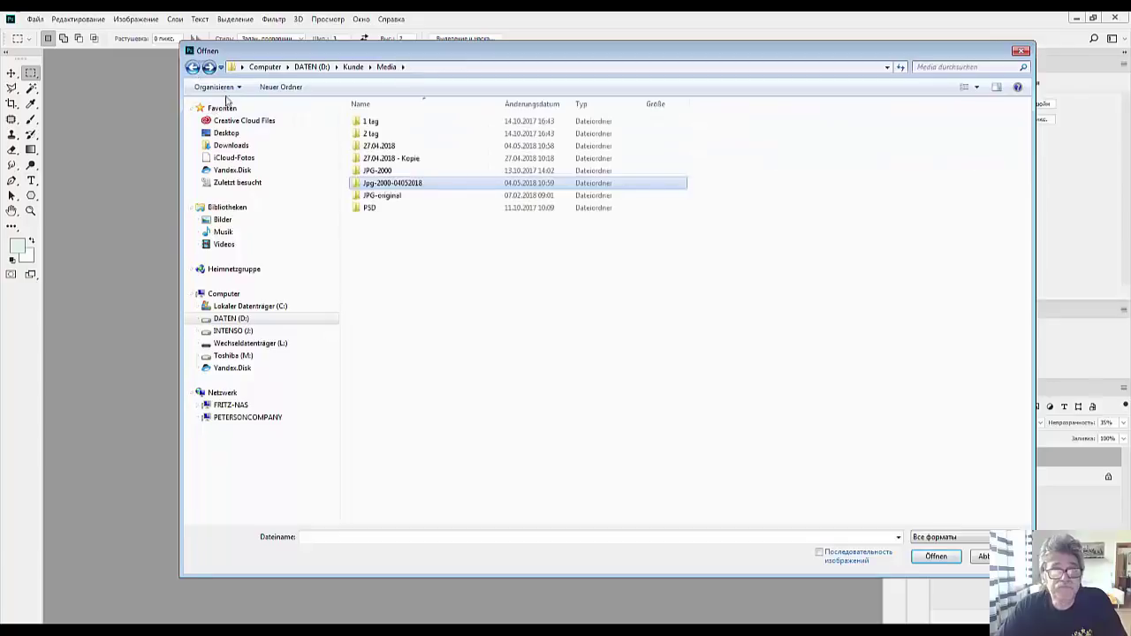
double_click(405, 159)
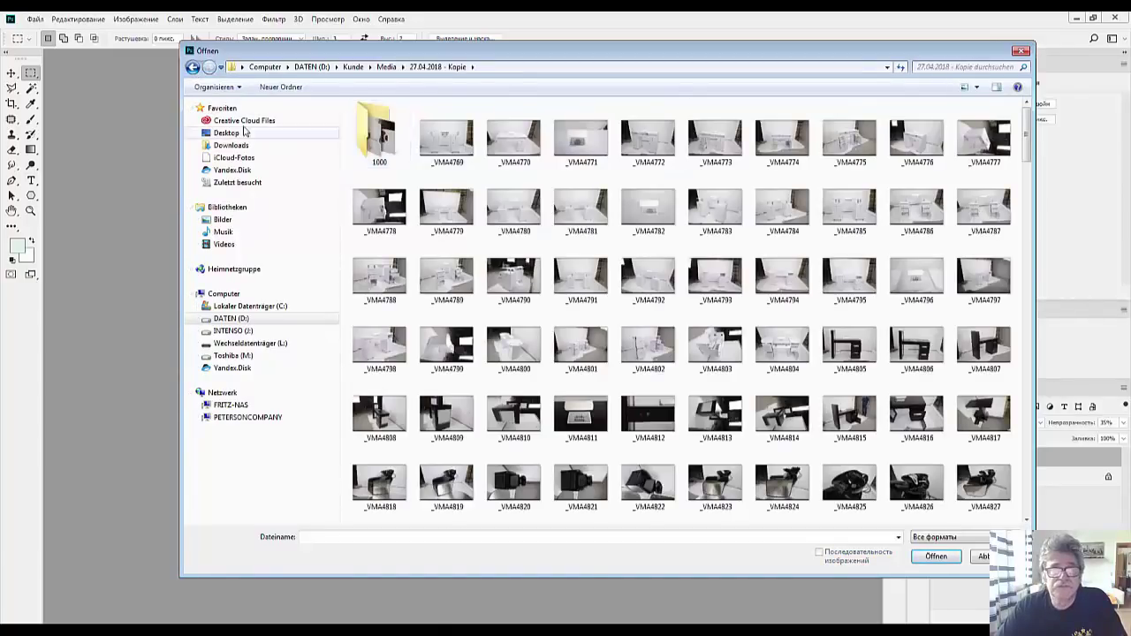
click(192, 67)
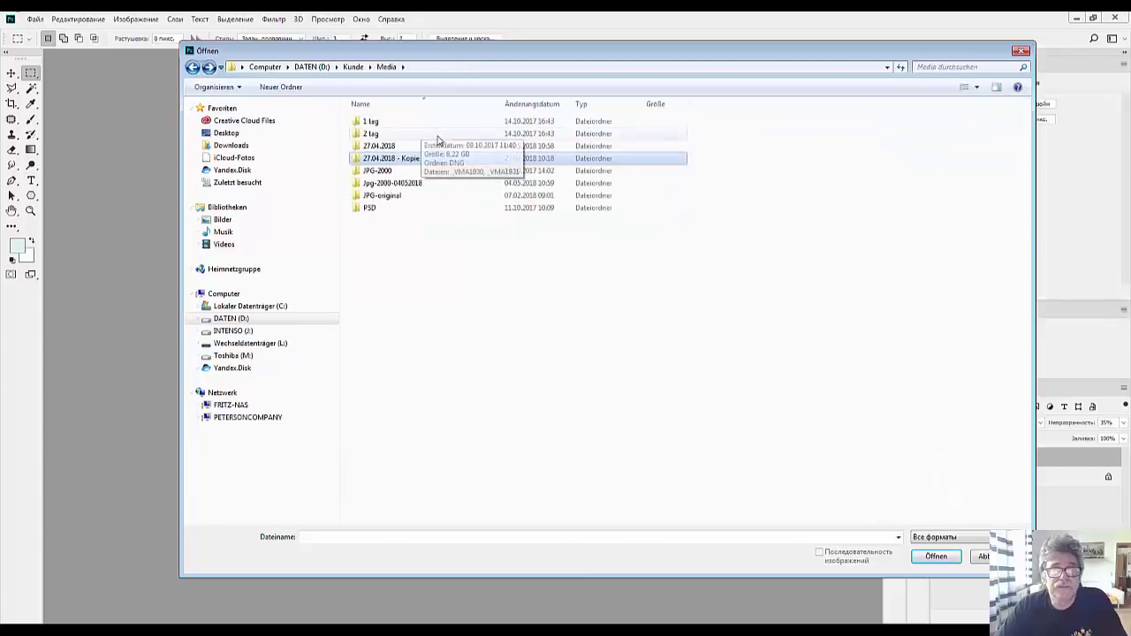
Step: Open the _VMA4791 photo from the 27.04.2018 folder and dock its document window in the workspace
double_click(393, 150)
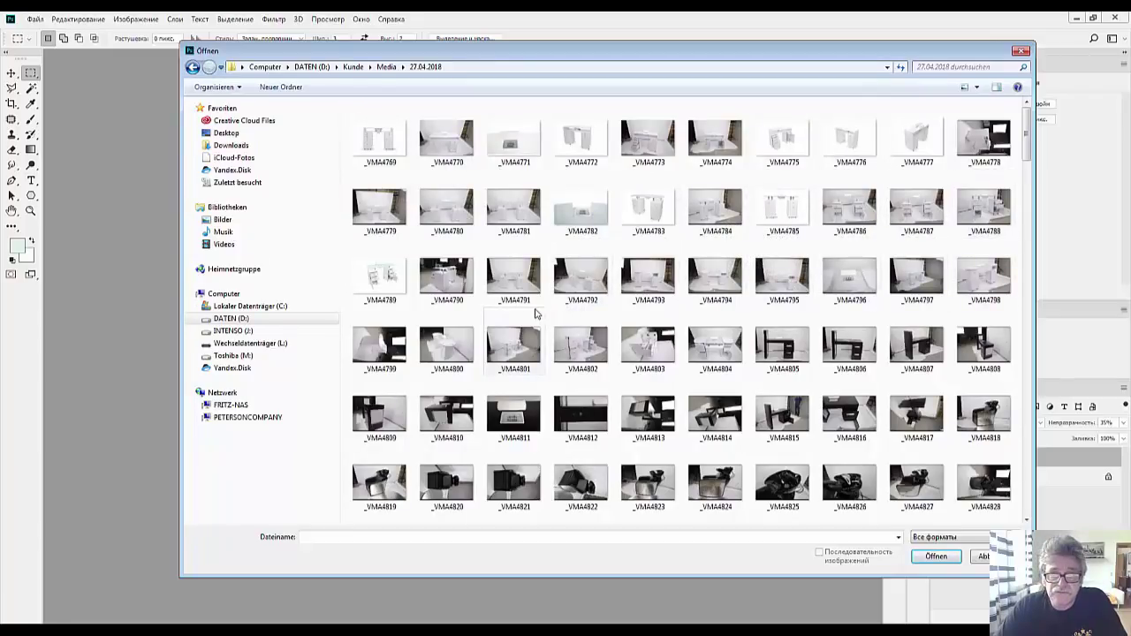
click(514, 285)
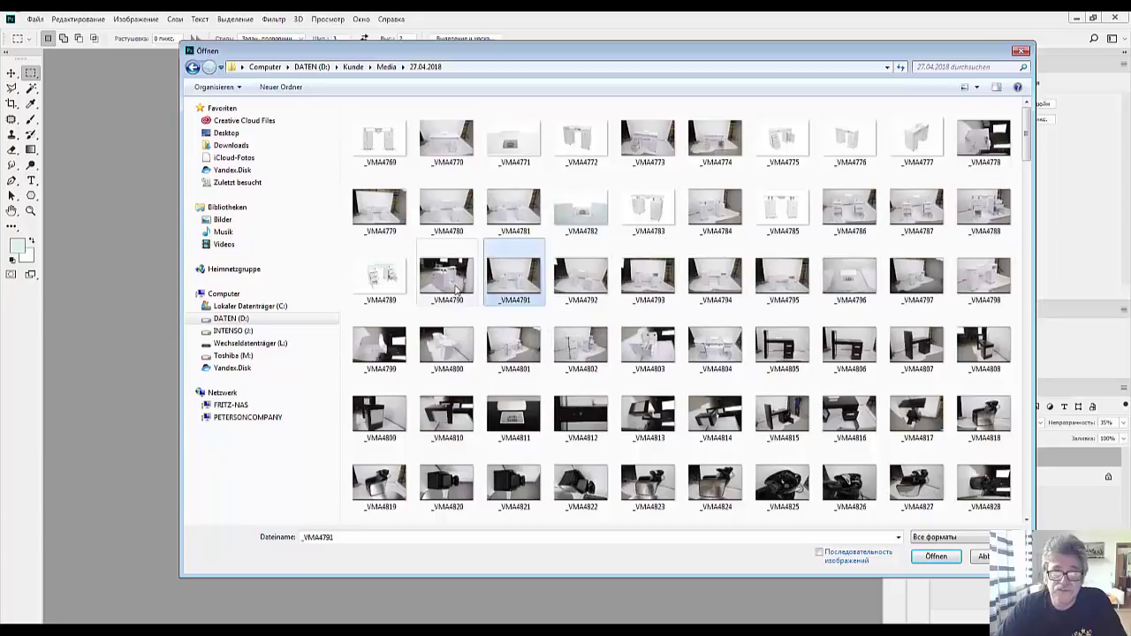
click(928, 556)
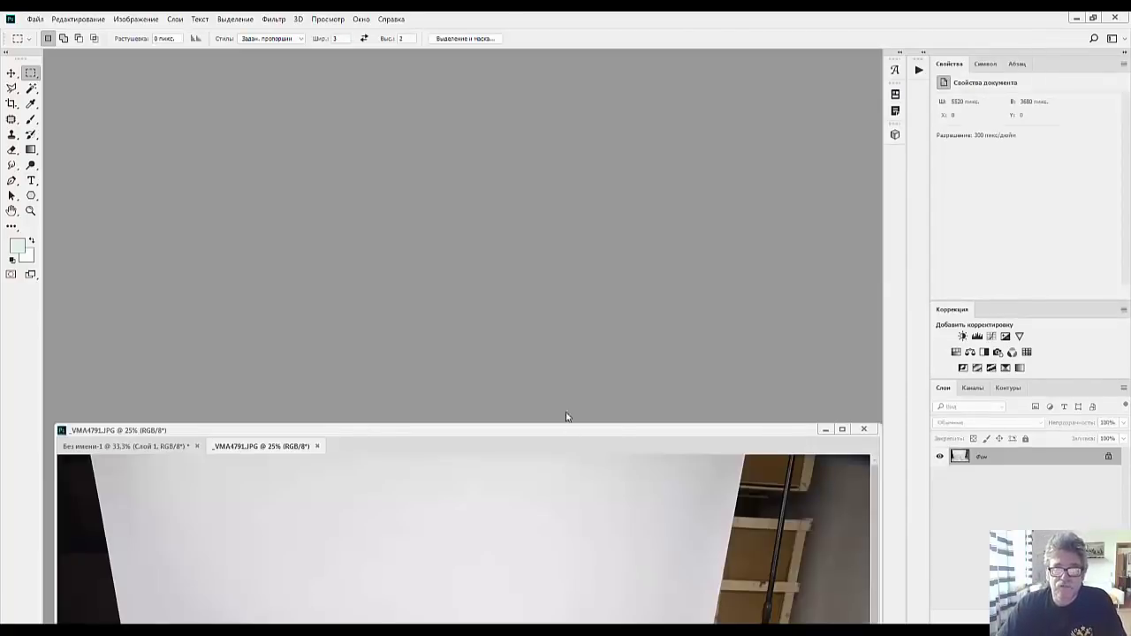
drag(559, 433, 530, 56)
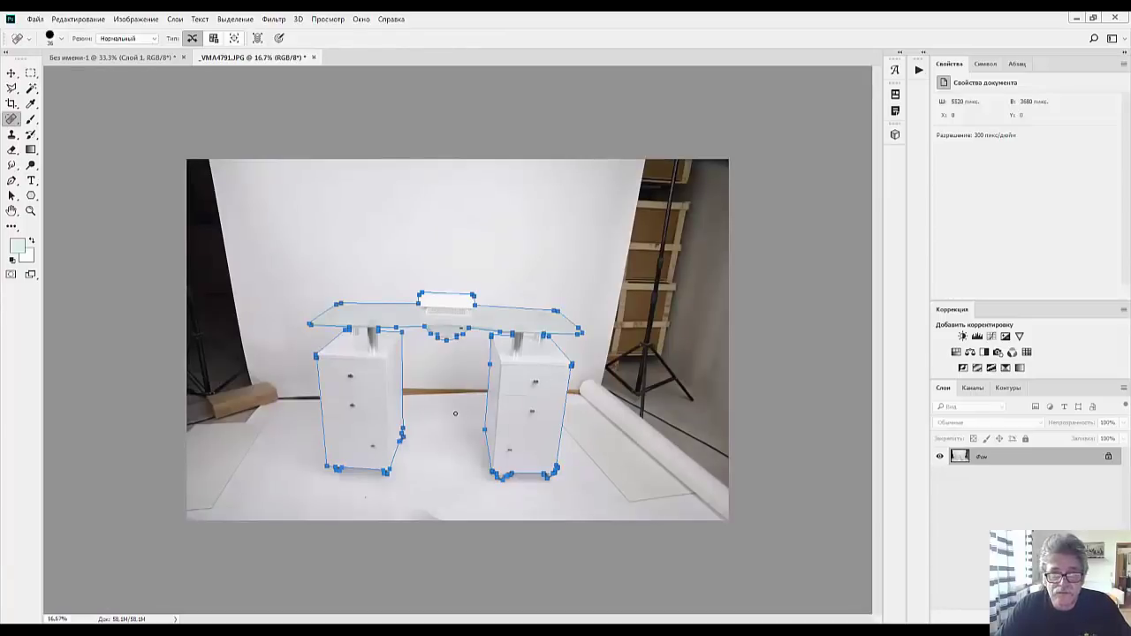
Step: Convert the existing pen path around the desk into a selection
click(11, 182)
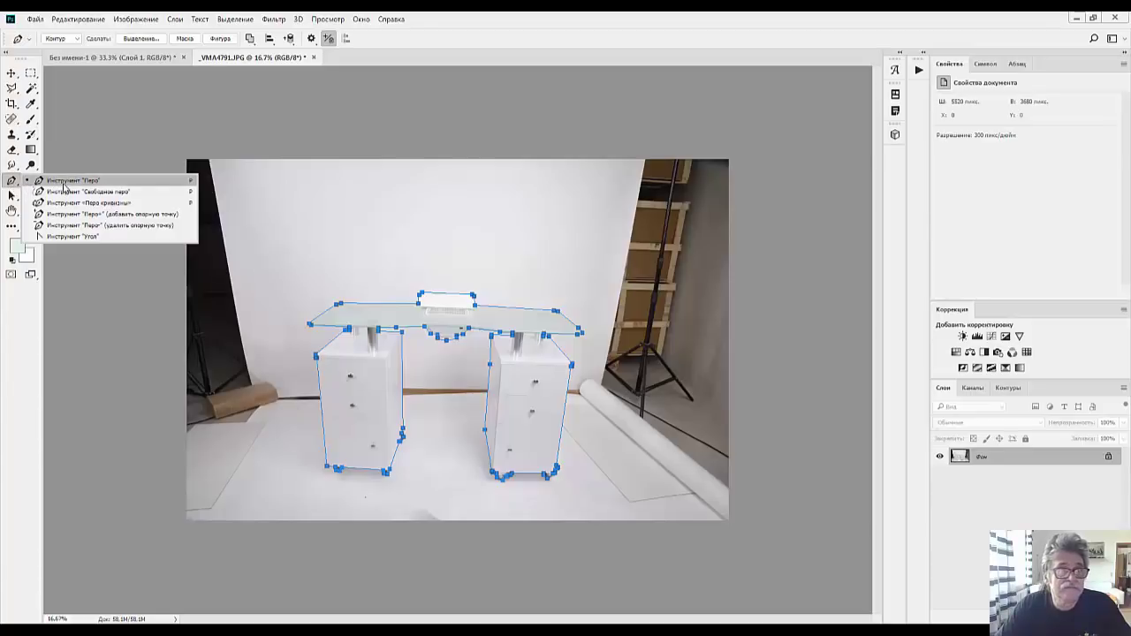
click(66, 181)
right_click(517, 249)
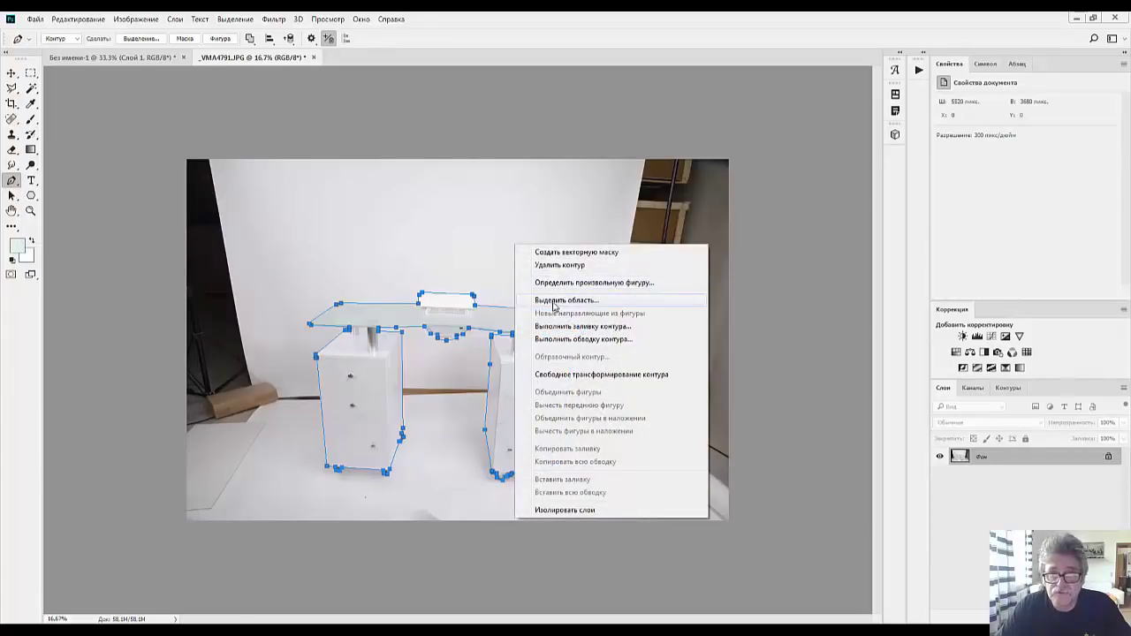
click(555, 301)
click(629, 200)
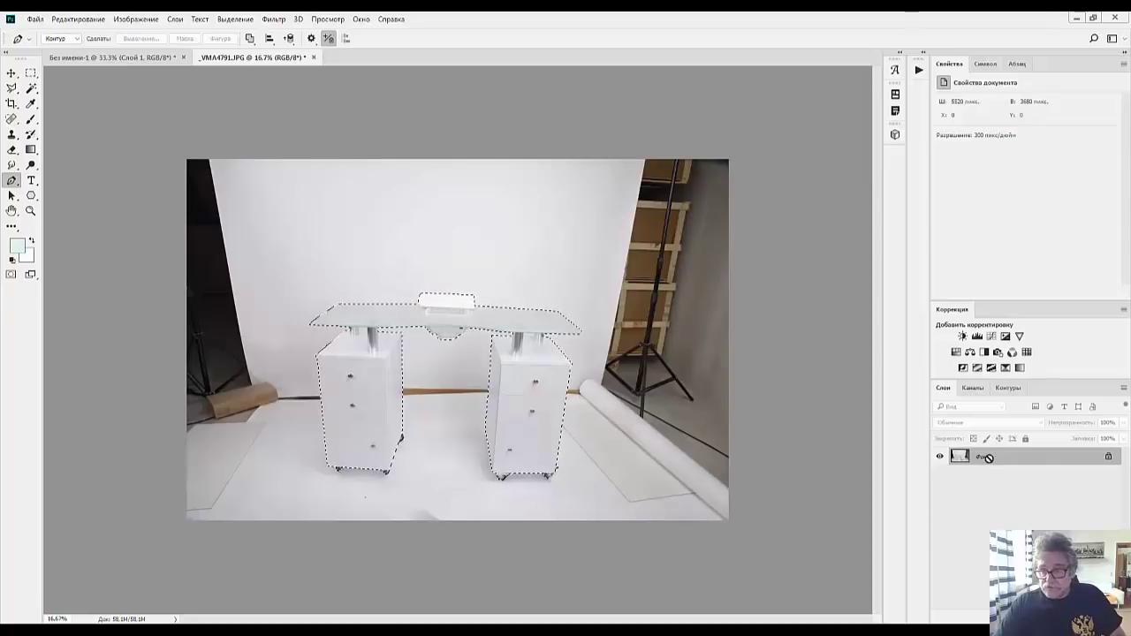
Step: Copy the selected desk onto its own layer and fill the background layer with white
key(ctrl+j)
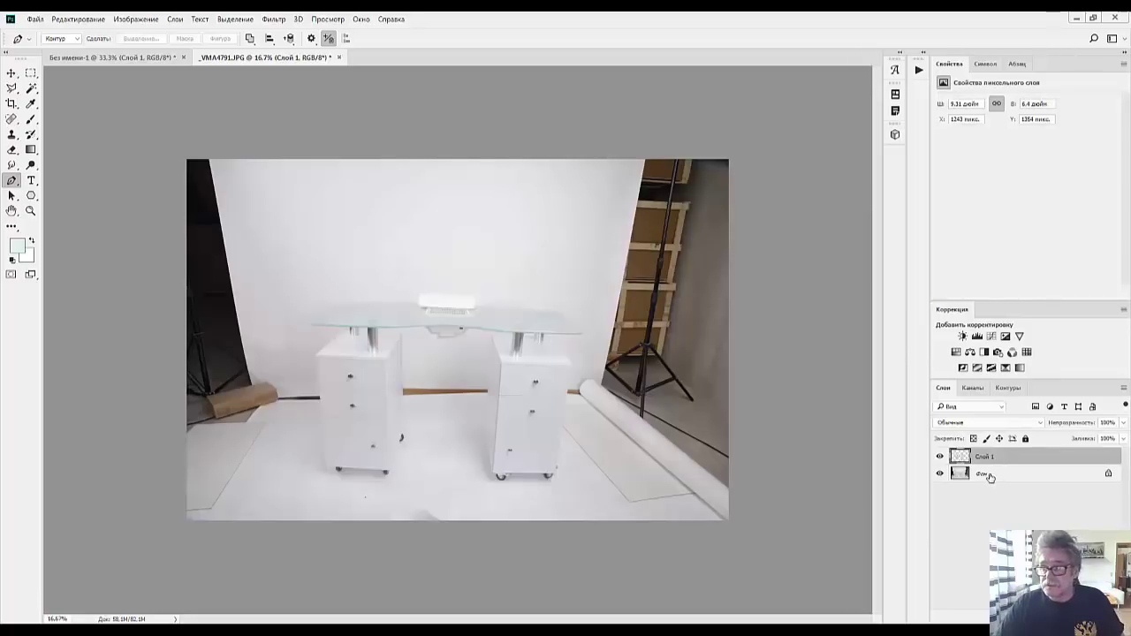
click(990, 477)
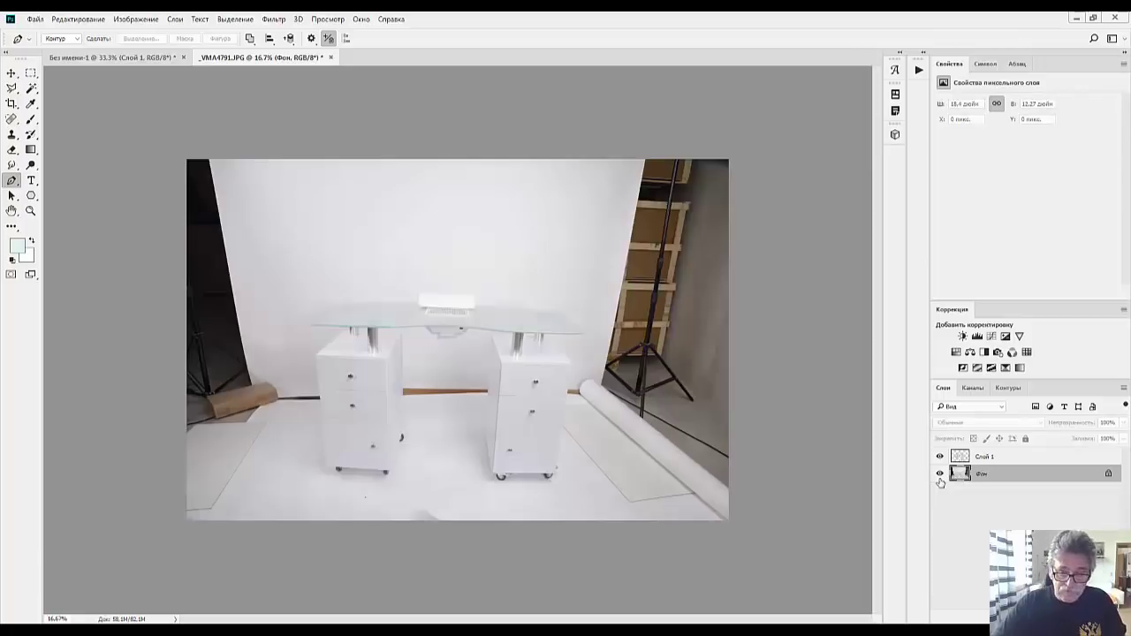
key(ctrl+BackSpace)
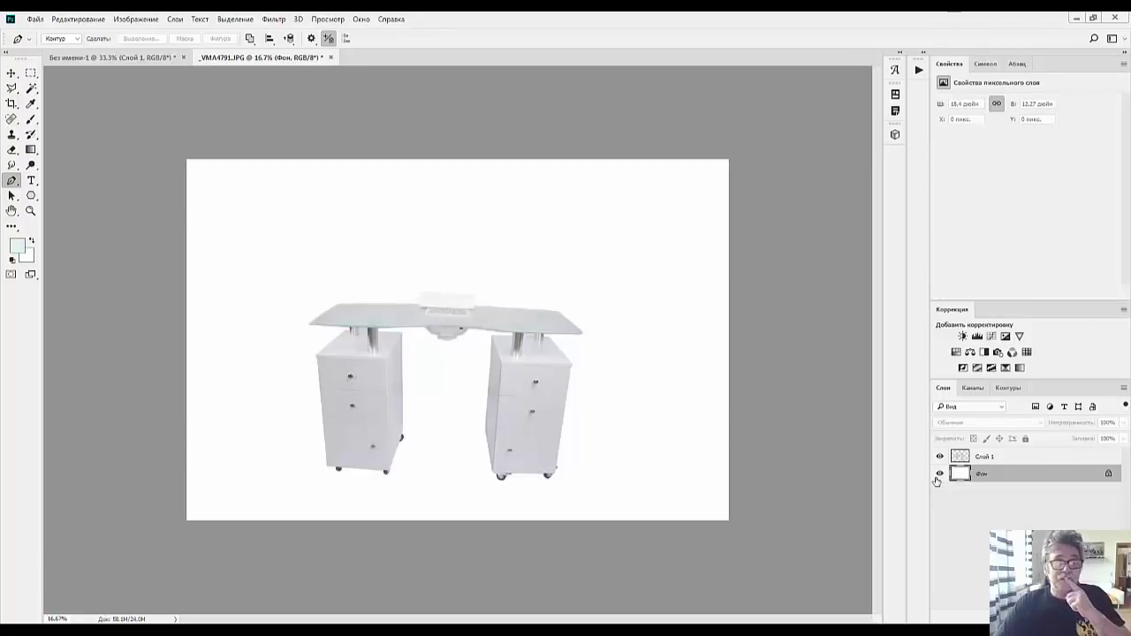
Step: Free-transform the desk layer, rotating it by about -0.93° and moving it up and slightly left on the canvas
click(11, 73)
drag(548, 429, 554, 378)
key(ctrl+z)
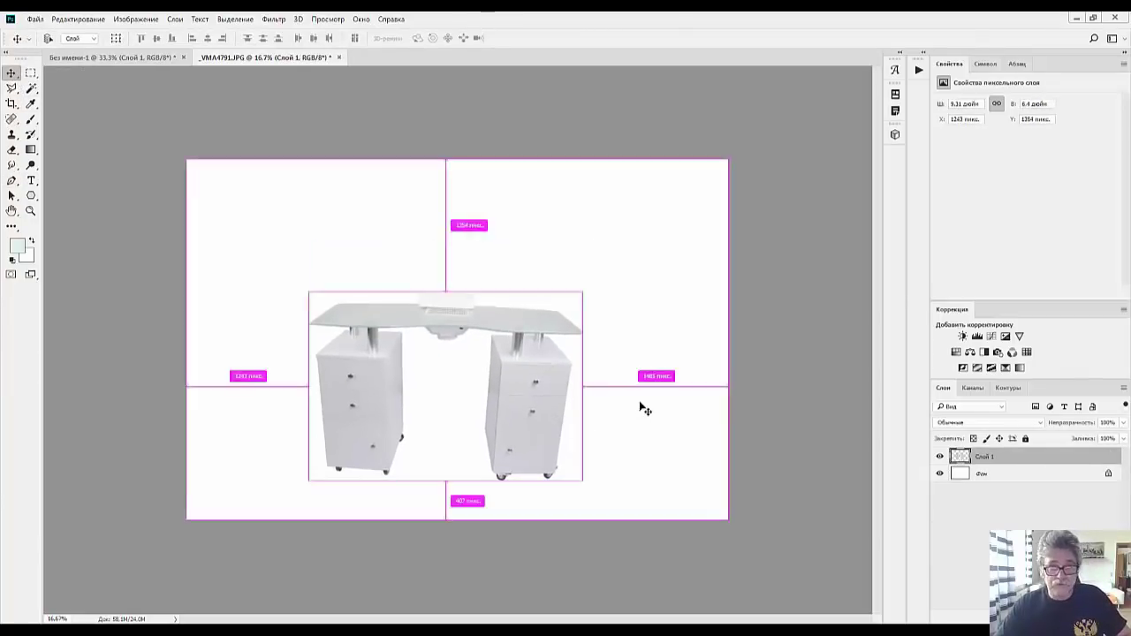
key(ctrl)
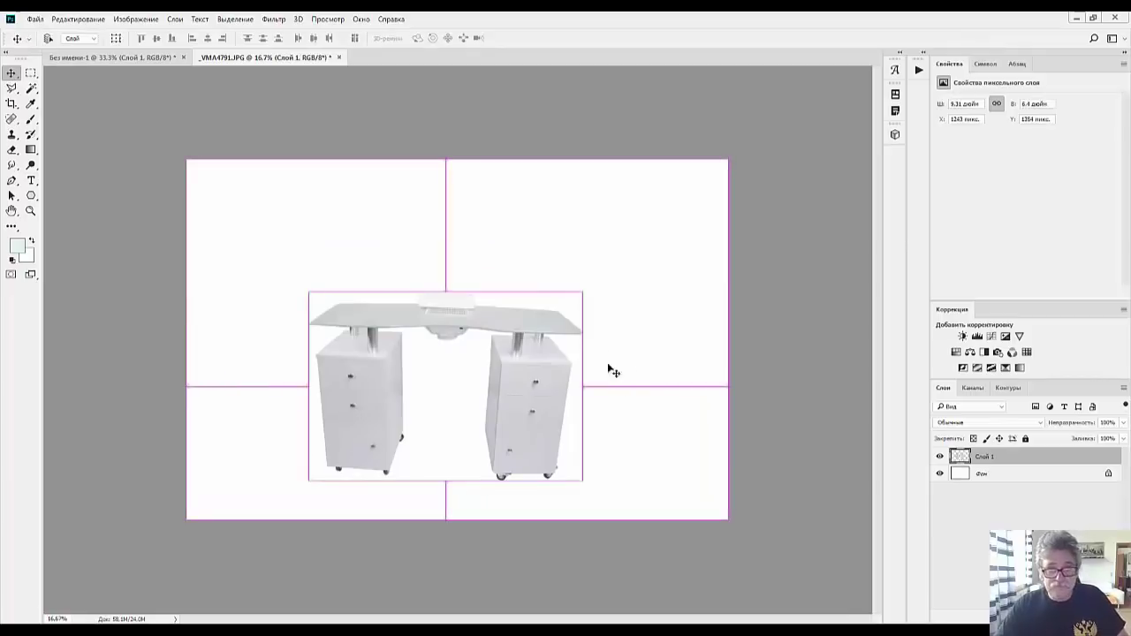
key(ctrl+t)
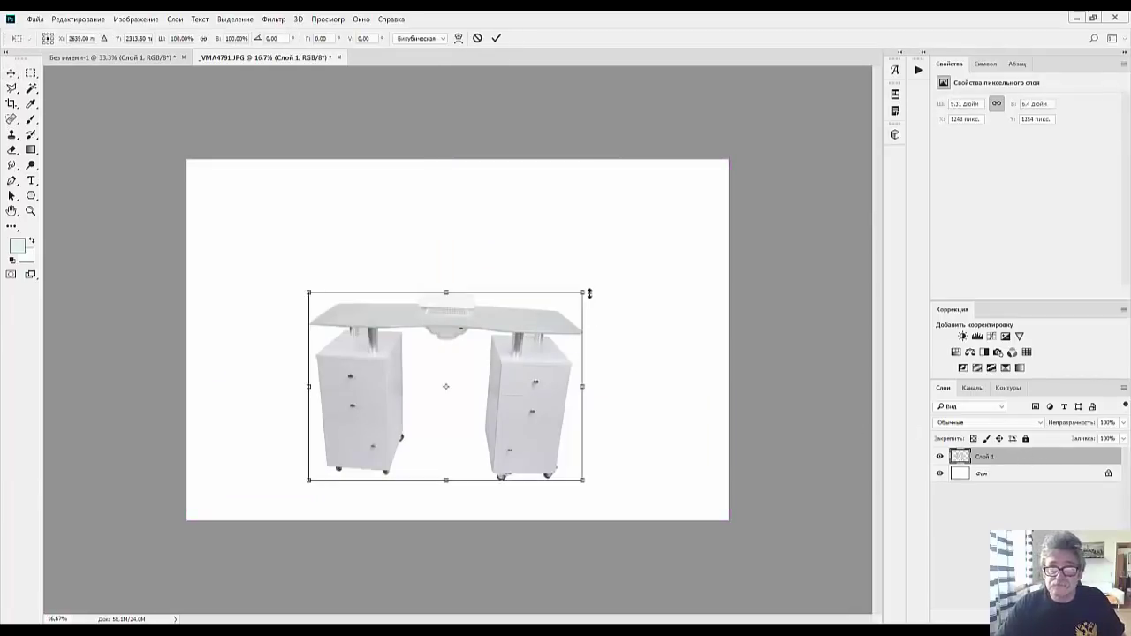
drag(589, 286, 591, 282)
key(ctrl+z)
drag(531, 398, 509, 371)
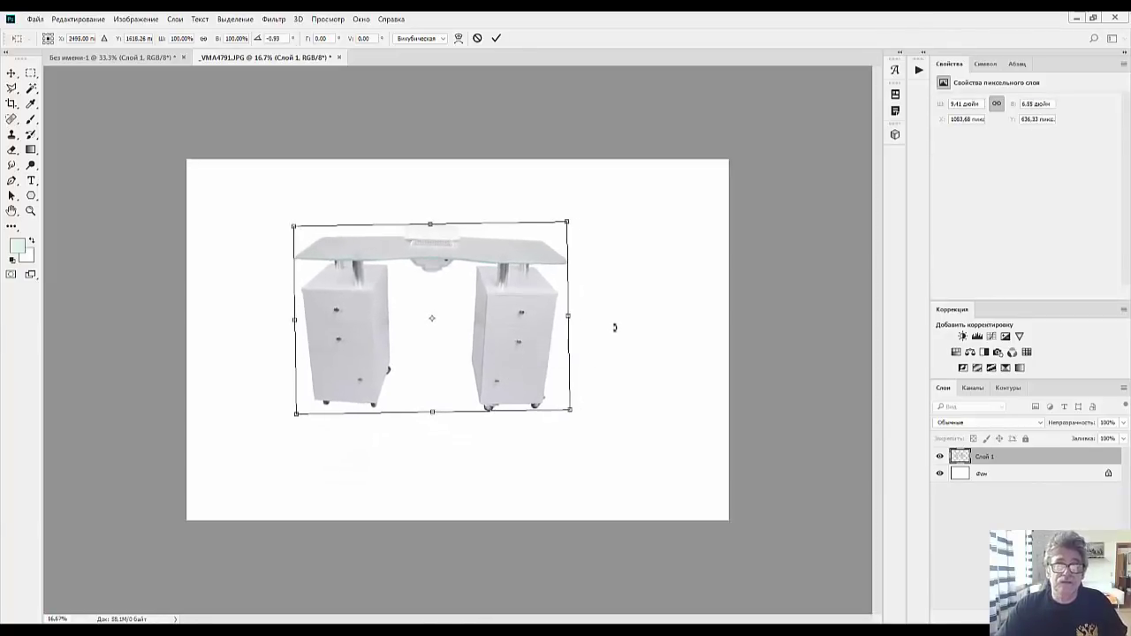
Step: Widen the base of the desk slightly with a Perspective transform and apply the transformation
right_click(513, 376)
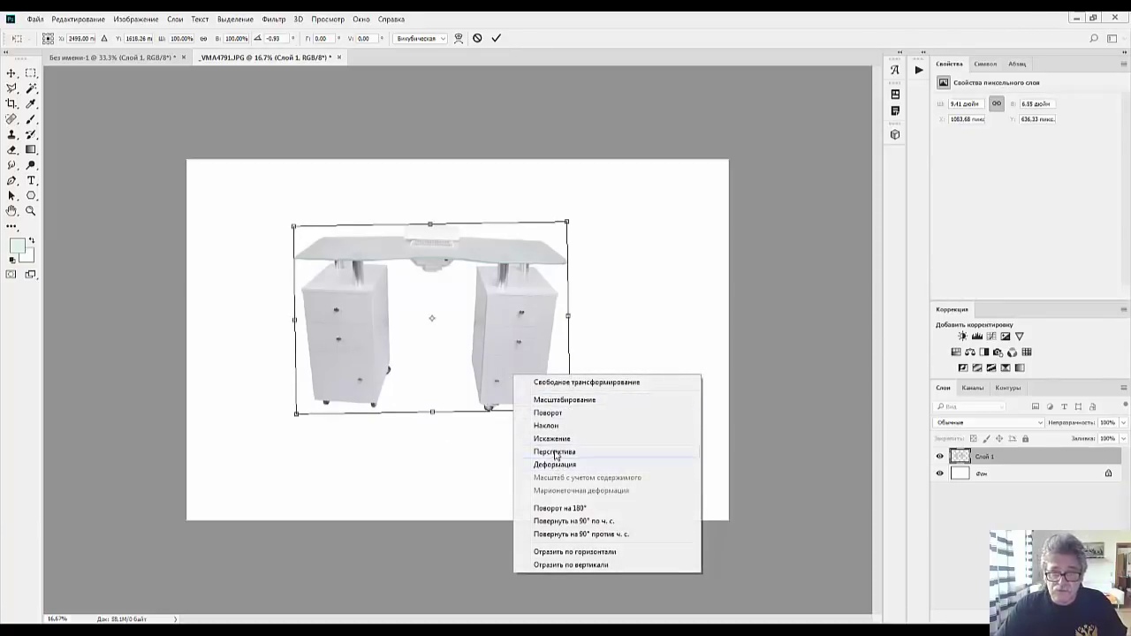
key(Escape)
drag(574, 414, 577, 409)
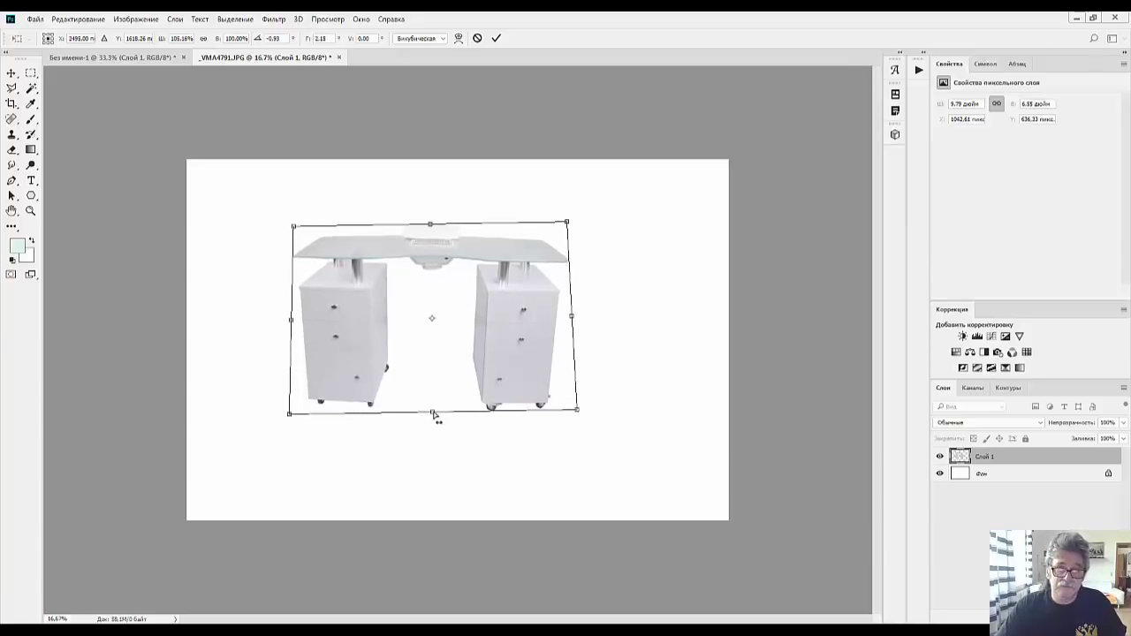
key(Return)
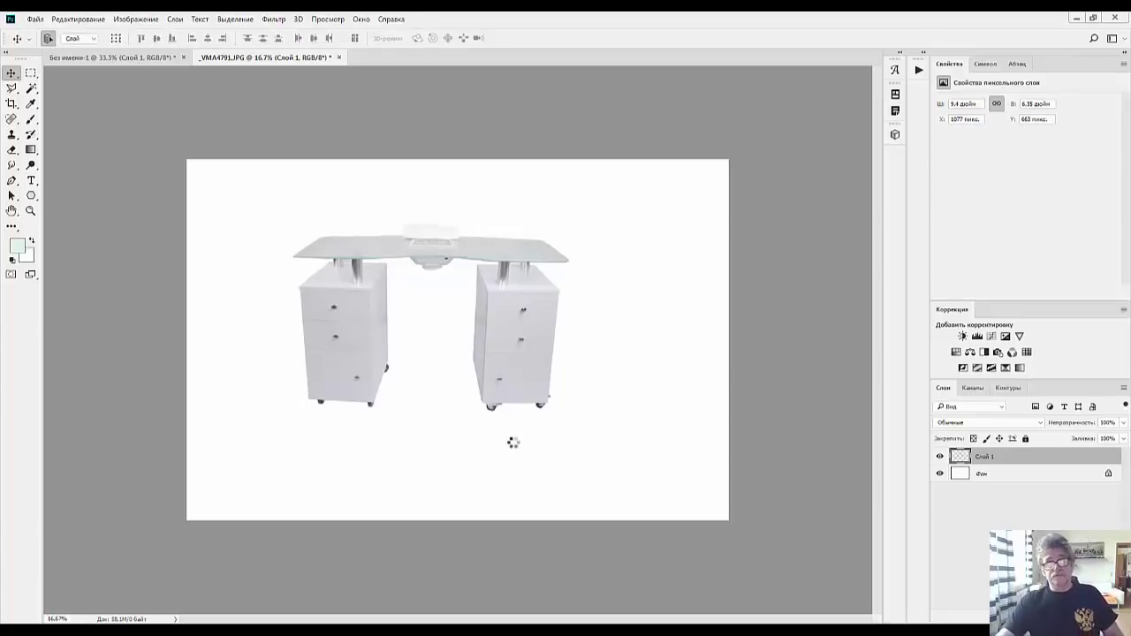
Step: Add a Black & White (Черно-белое) adjustment layer above the desk layer
key(ctrl+plus)
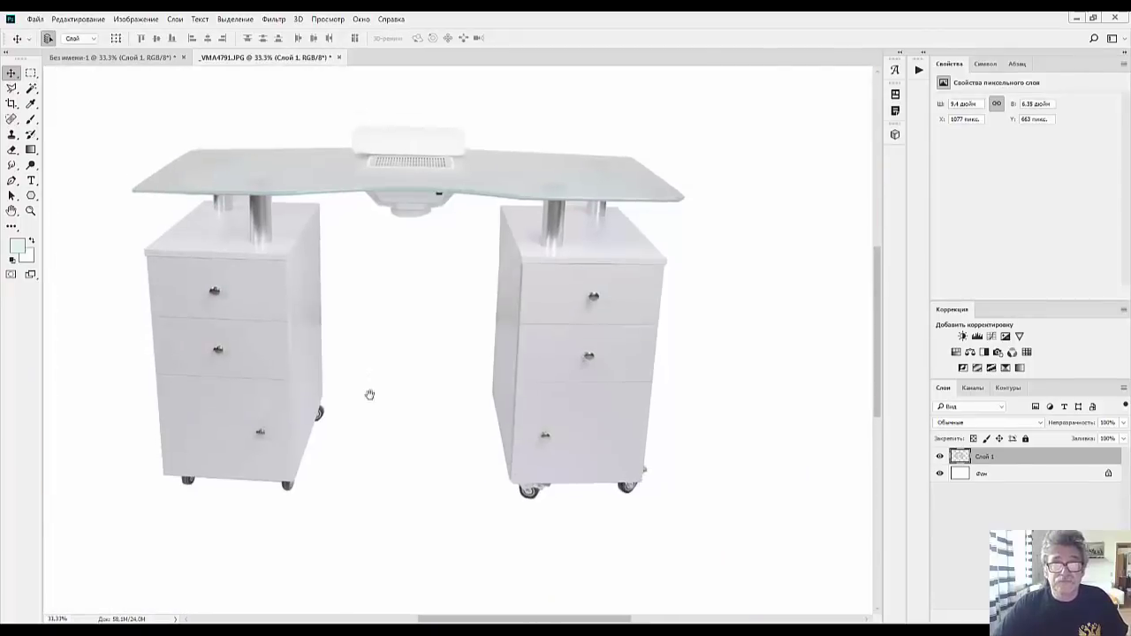
drag(369, 394, 402, 423)
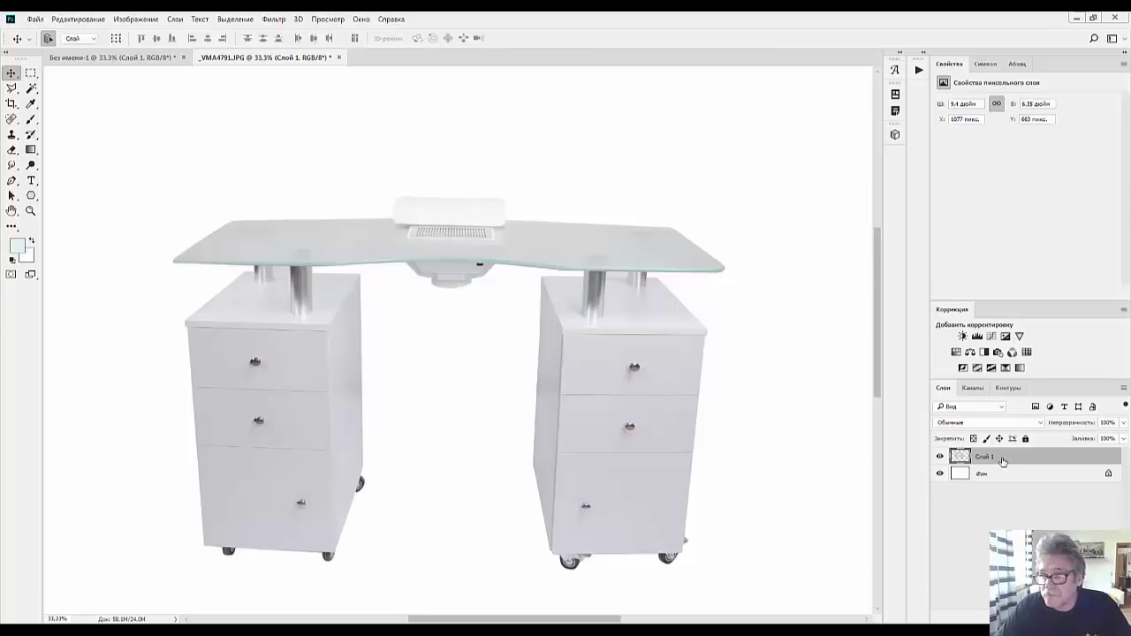
click(984, 353)
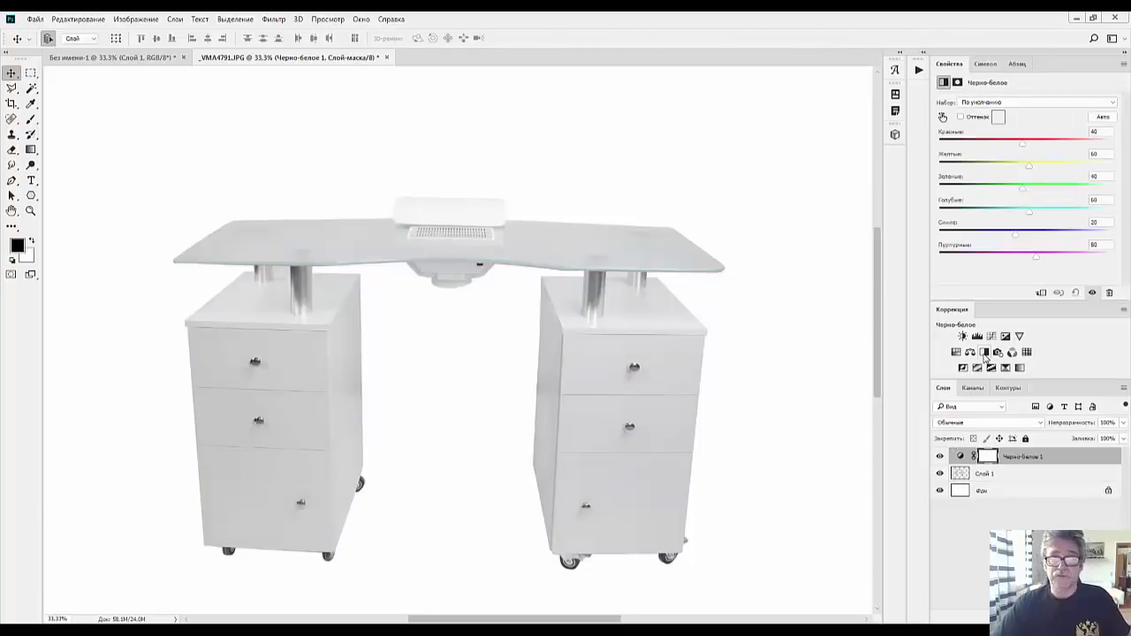
Step: Paint black over the glass tabletop on the adjustment's mask and merge the adjustment into the desk layer
click(988, 458)
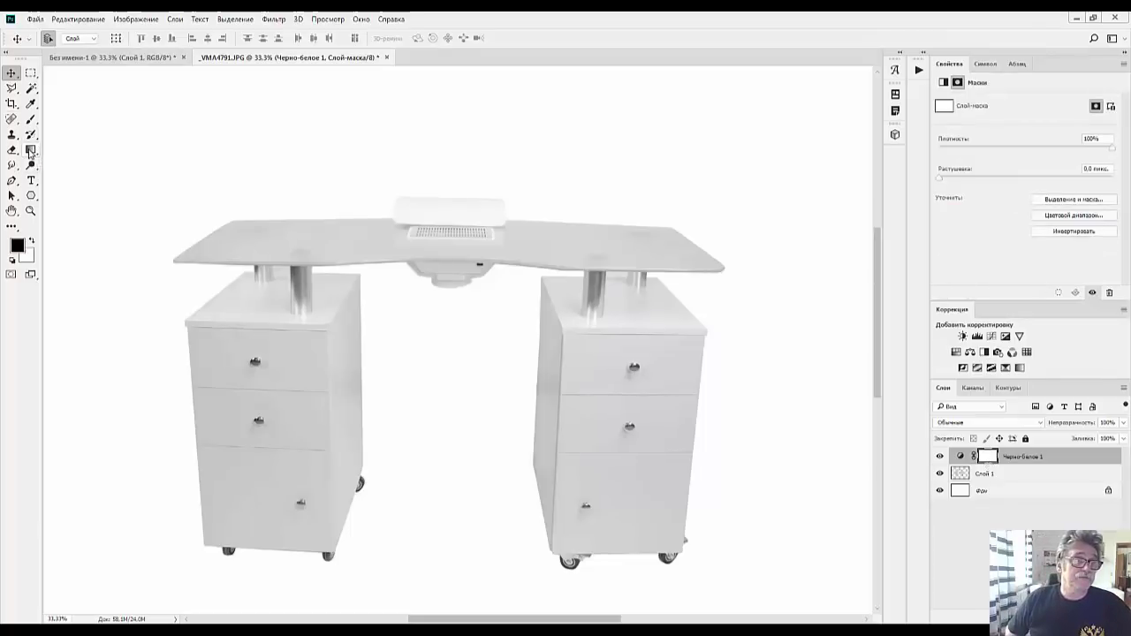
click(31, 120)
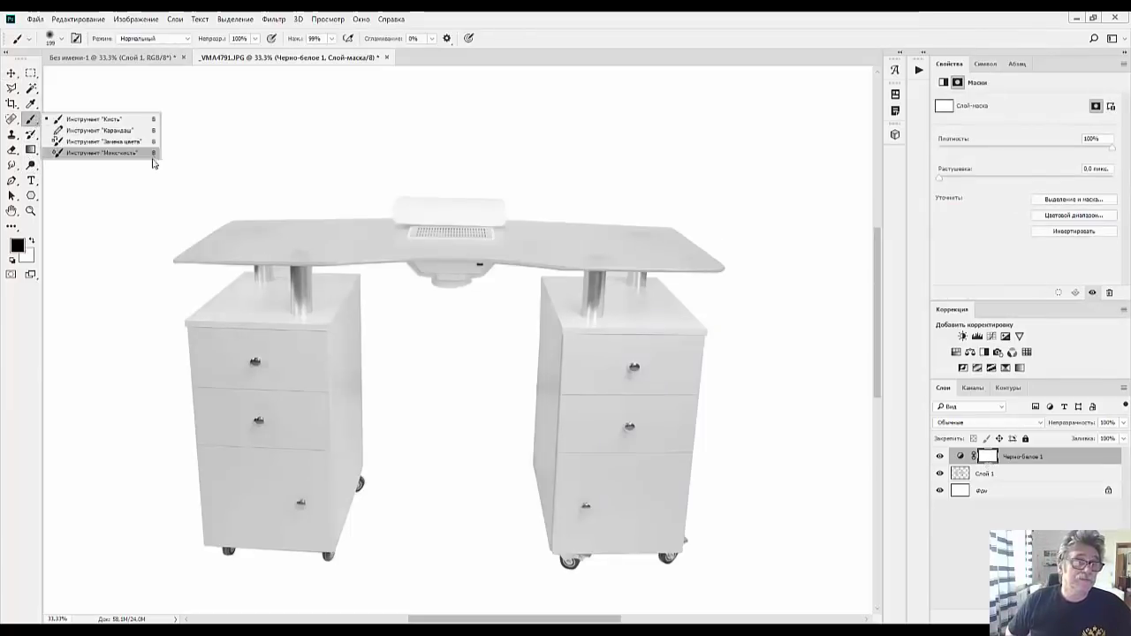
mouse_move(226, 221)
mouse_down()
mouse_move(333, 242)
mouse_move(235, 247)
mouse_move(359, 227)
mouse_move(87, 235)
mouse_up()
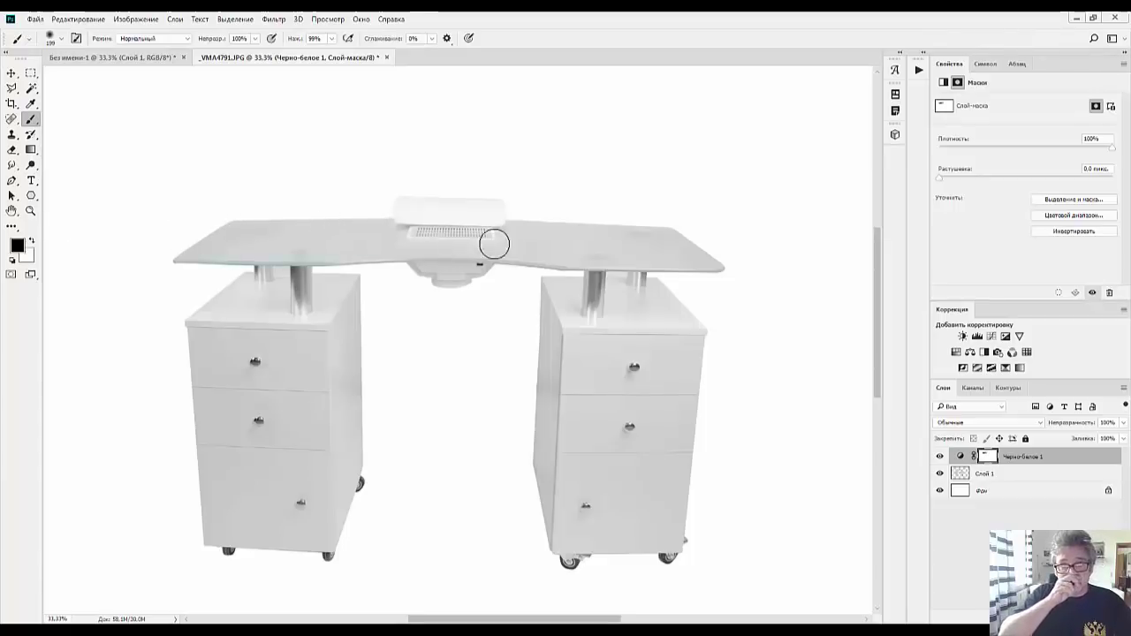
mouse_move(566, 229)
mouse_down()
mouse_move(600, 217)
mouse_move(736, 263)
mouse_up()
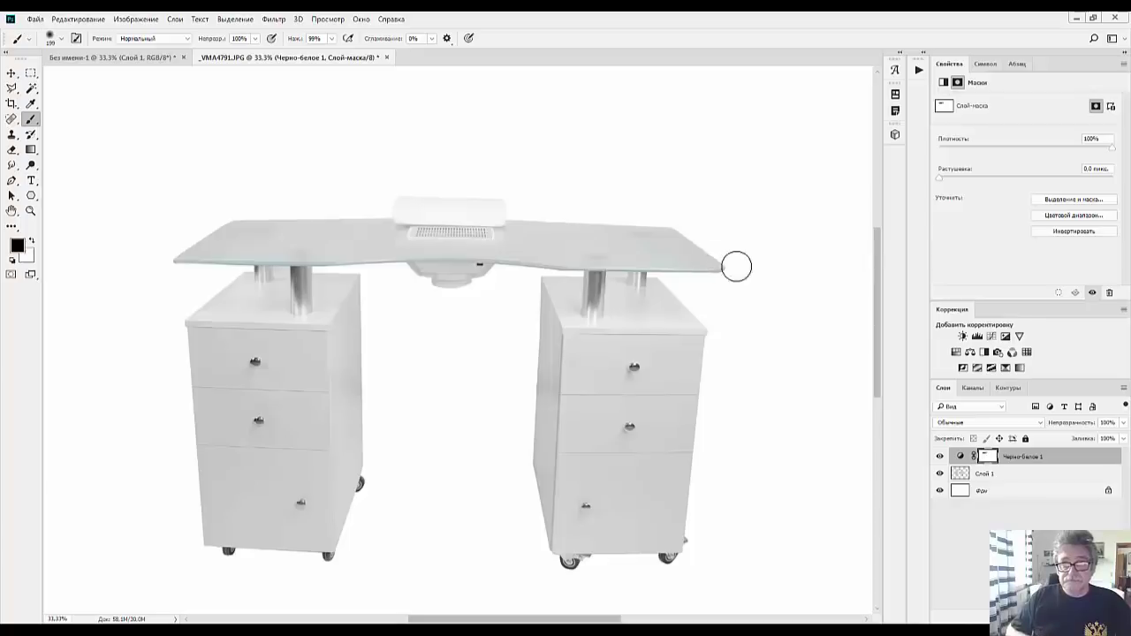
drag(339, 248, 686, 255)
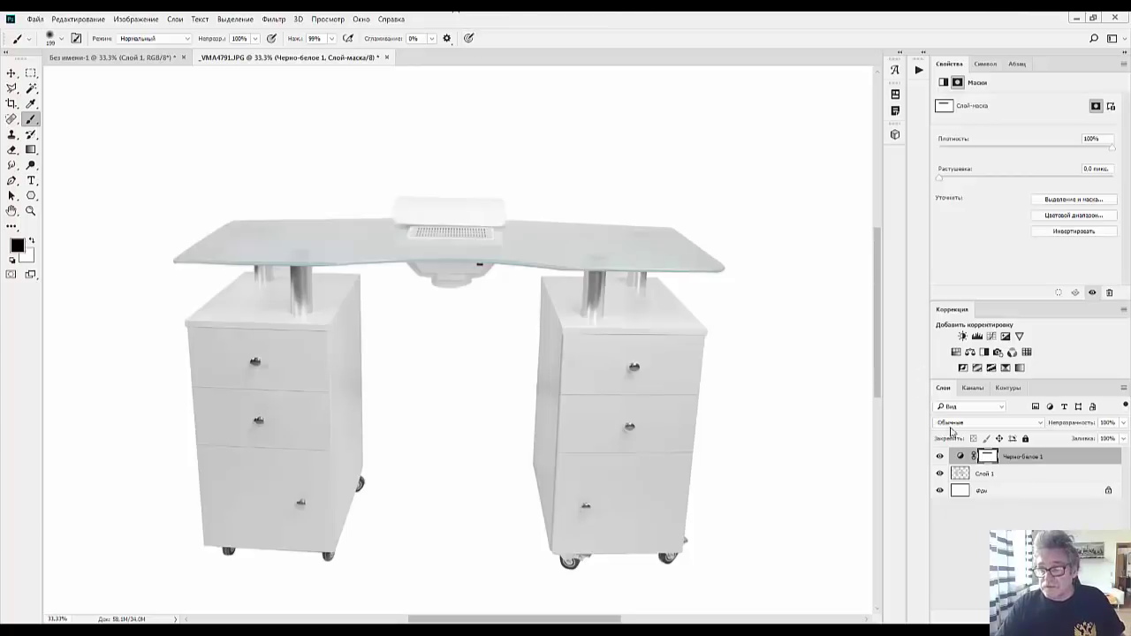
click(1042, 466)
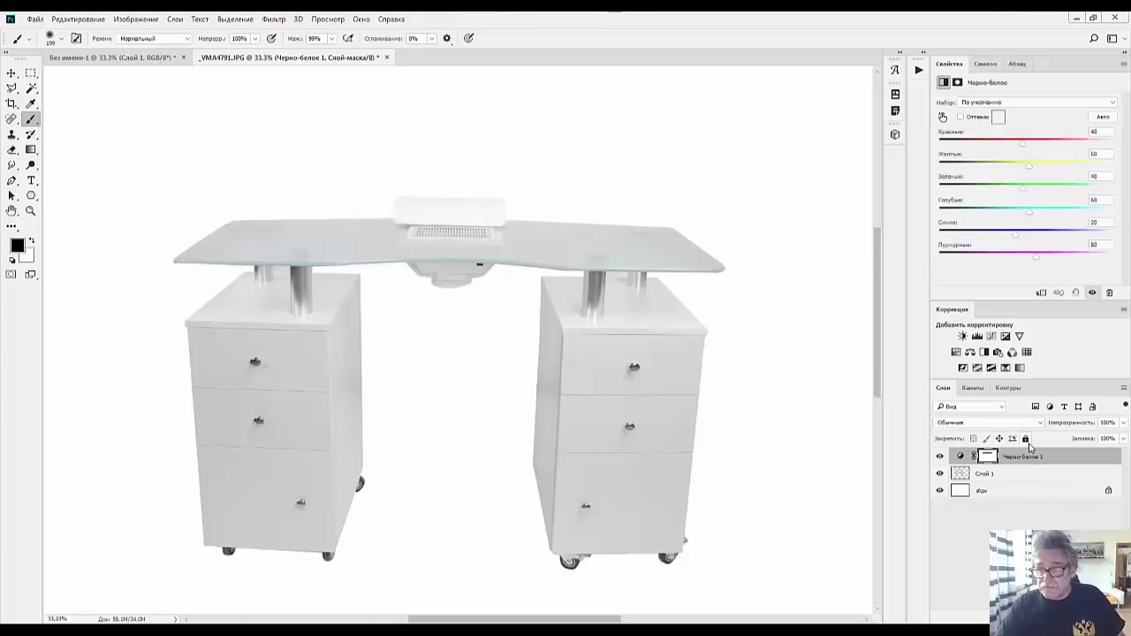
key(Delete)
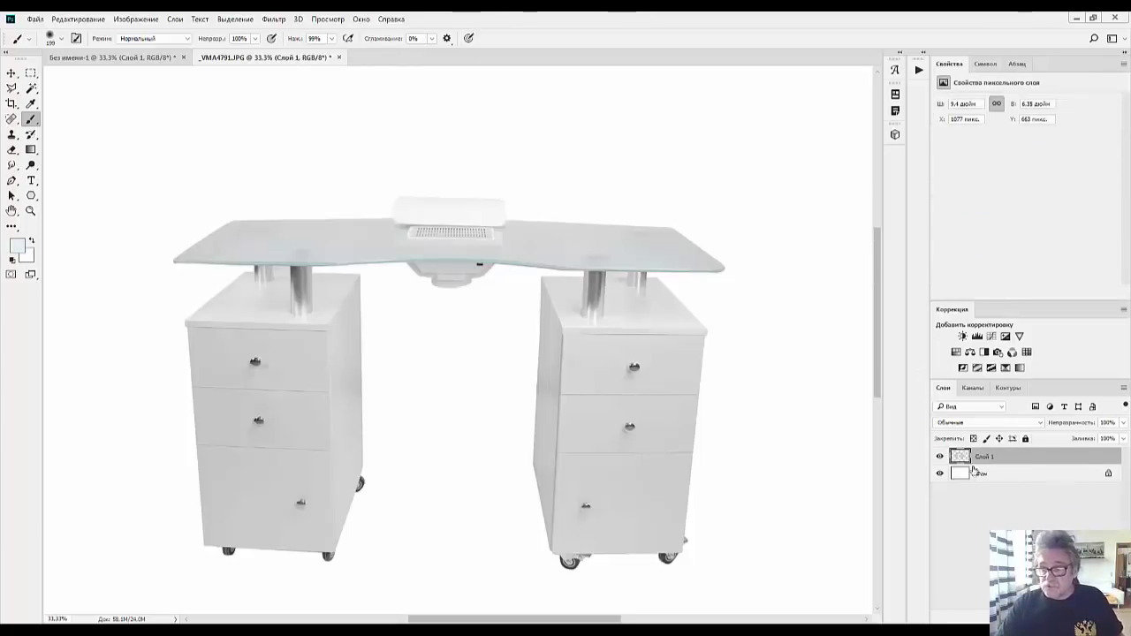
Step: Load the desk's outline as a selection and paint the glass tabletop light teal on a new layer in Color (Цветность) mode
ctrl+click(959, 457)
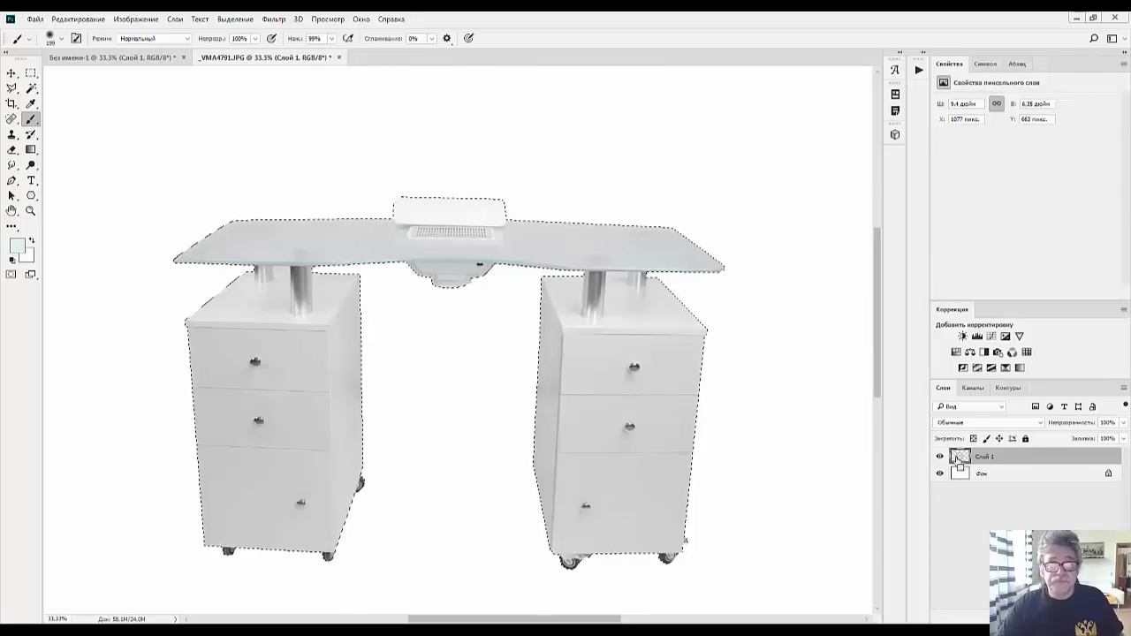
key(ctrl+shift+alt+n)
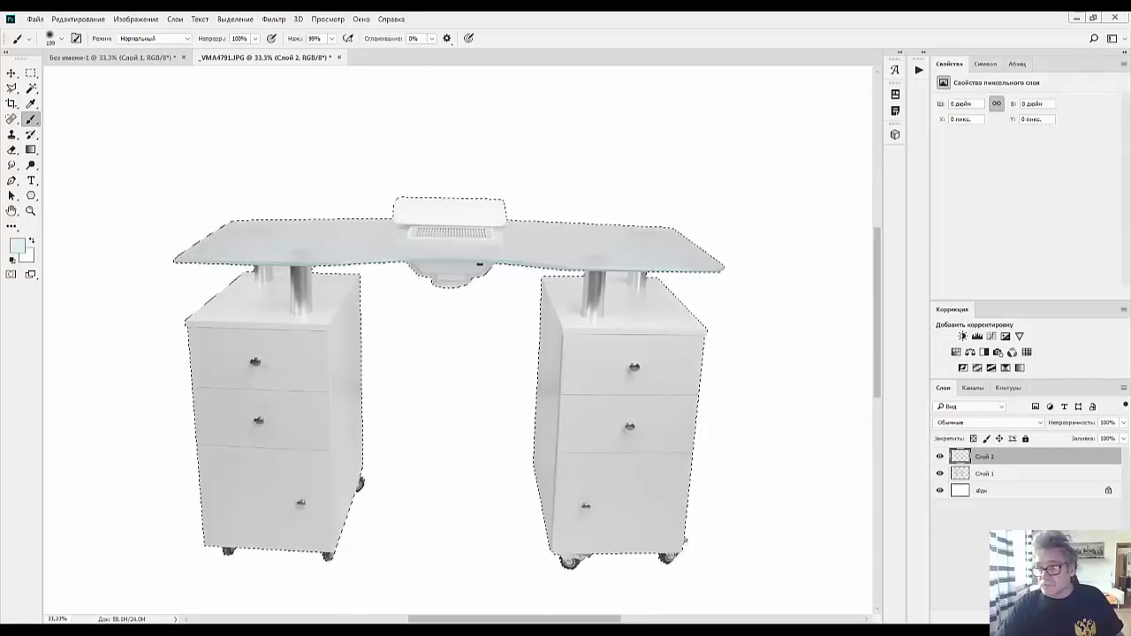
click(980, 421)
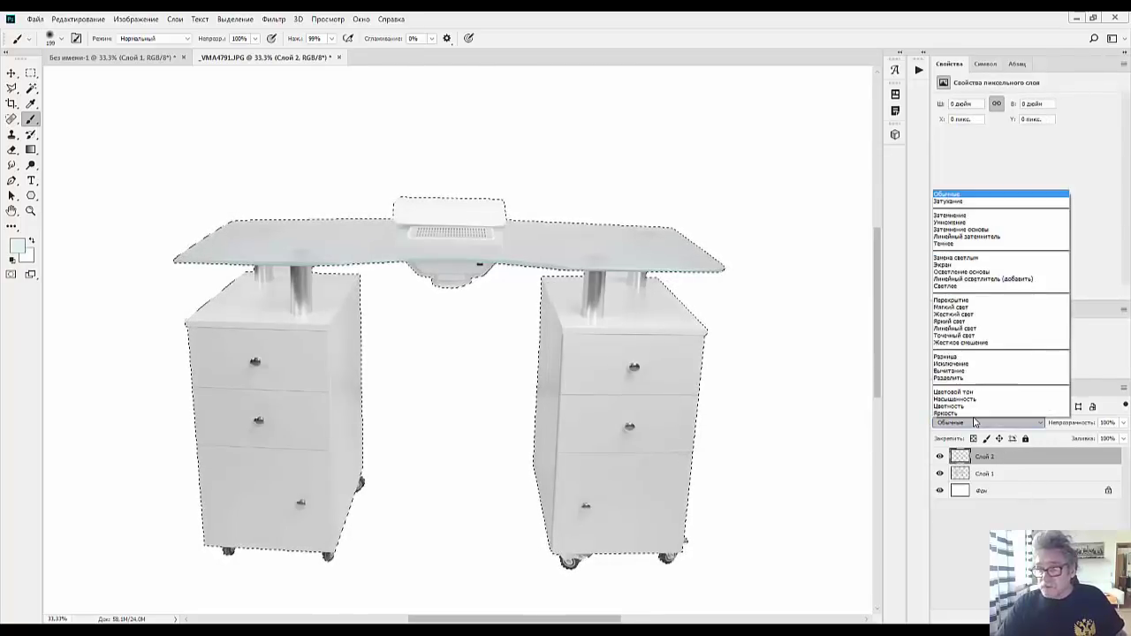
click(954, 405)
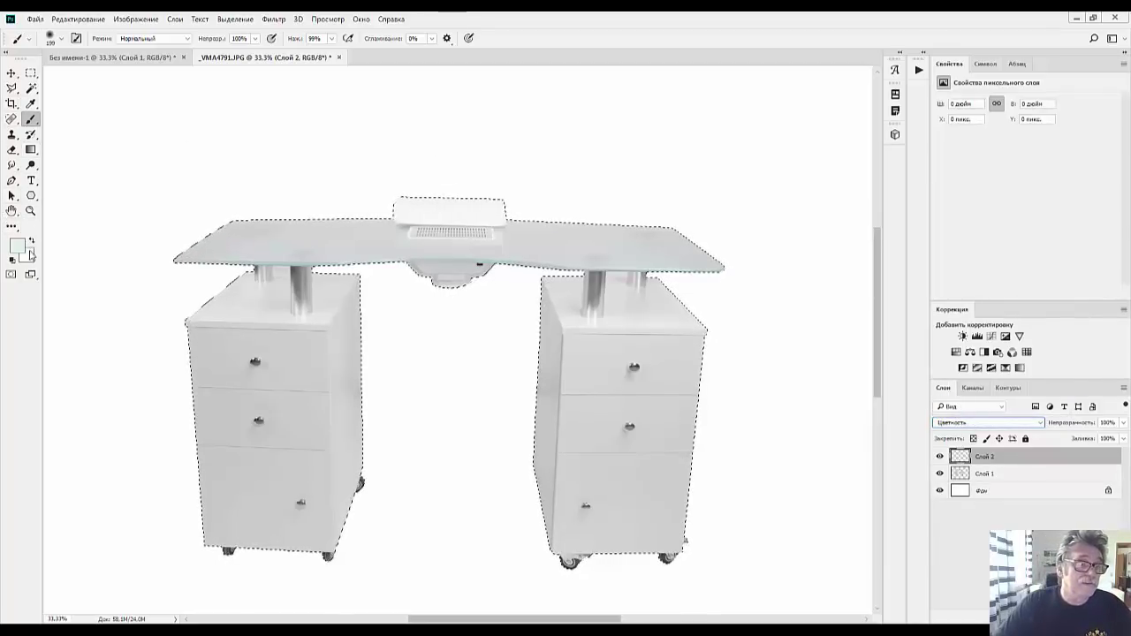
alt+click(243, 233)
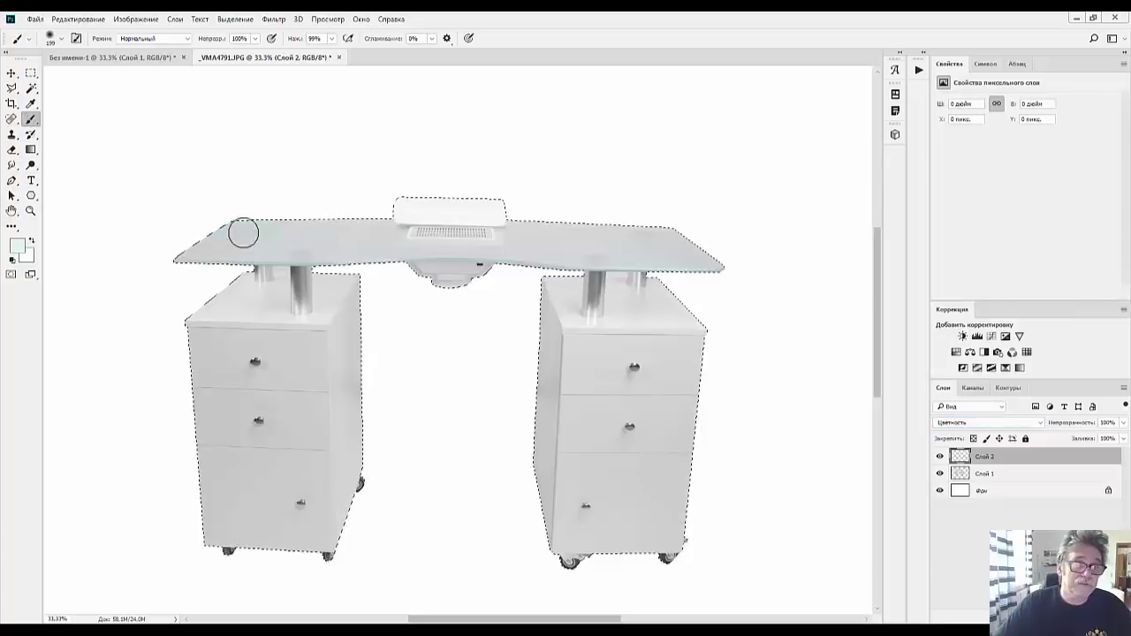
mouse_move(243, 232)
mouse_down()
mouse_move(197, 247)
mouse_move(495, 239)
mouse_move(533, 227)
mouse_move(628, 235)
mouse_move(595, 255)
mouse_move(378, 257)
mouse_move(159, 248)
mouse_move(182, 238)
mouse_move(140, 225)
mouse_up()
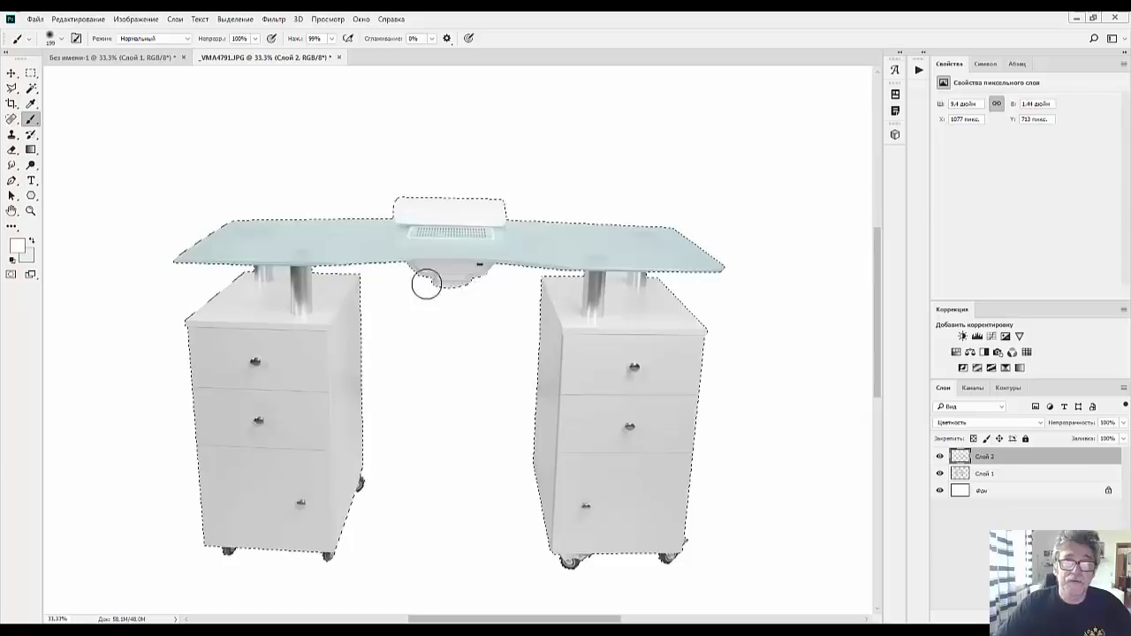
Step: Erase the teal tint from the white vent panel in the tabletop, merge the tint layer into the desk layer and deselect
key(ctrl+d)
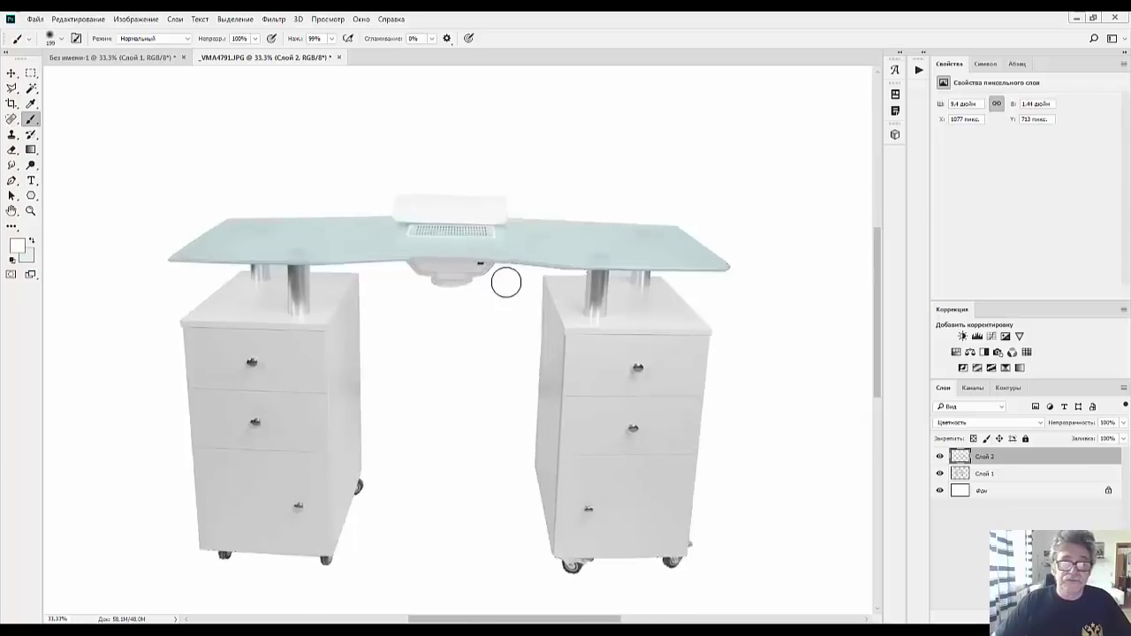
key(ctrl+plus)
key(ctrl+plus)
scroll(323, 192, up, 1)
key(ctrl+z)
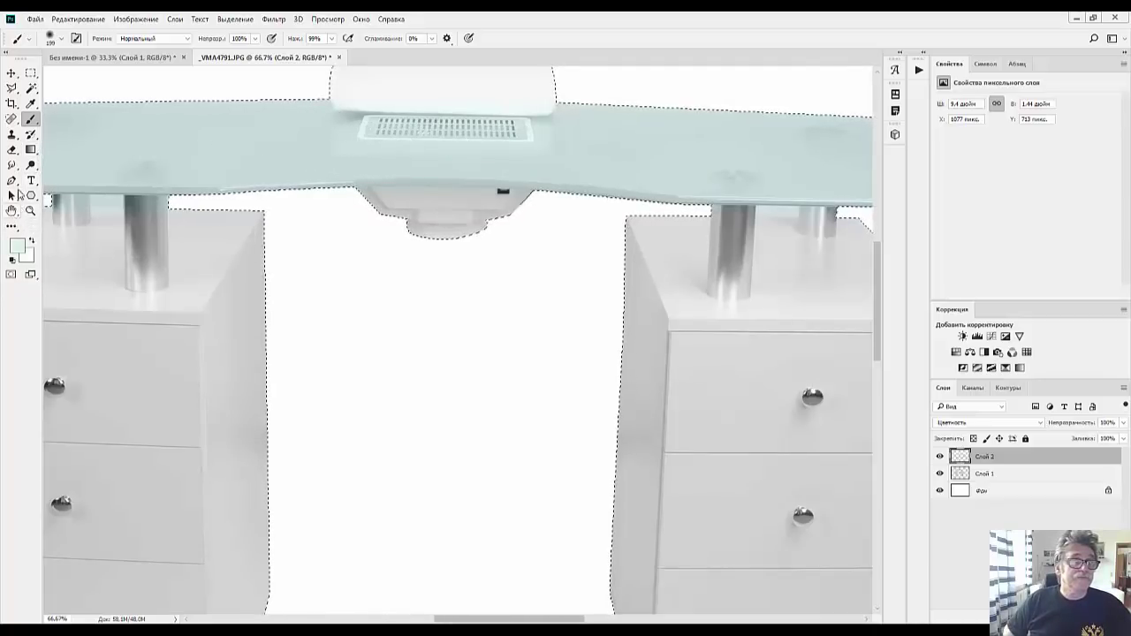
click(12, 149)
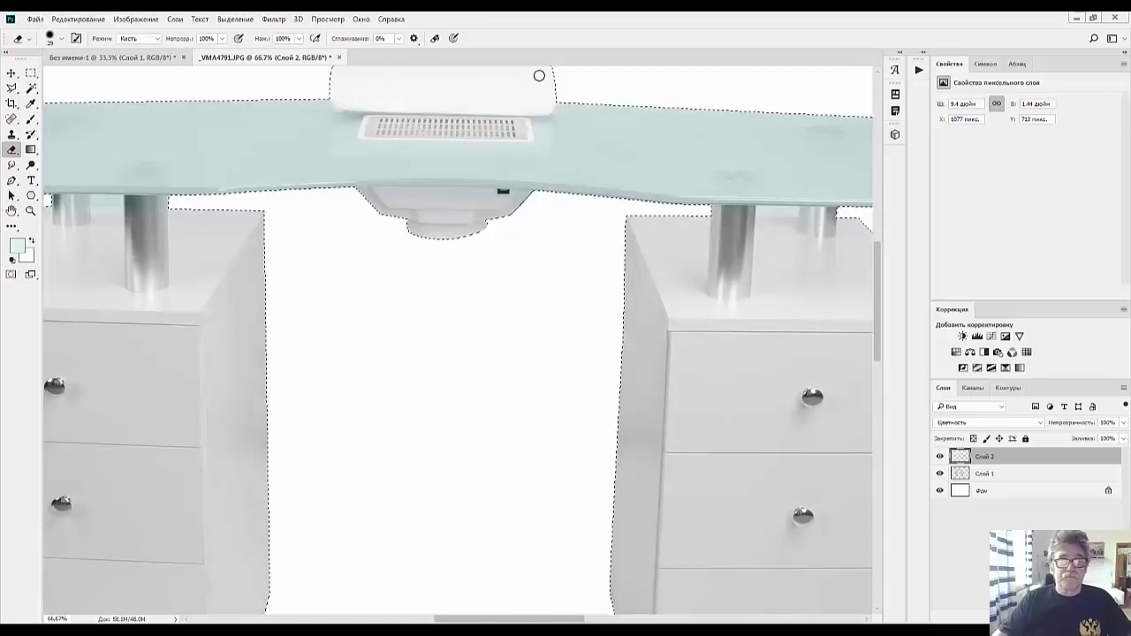
key(ctrl+minus)
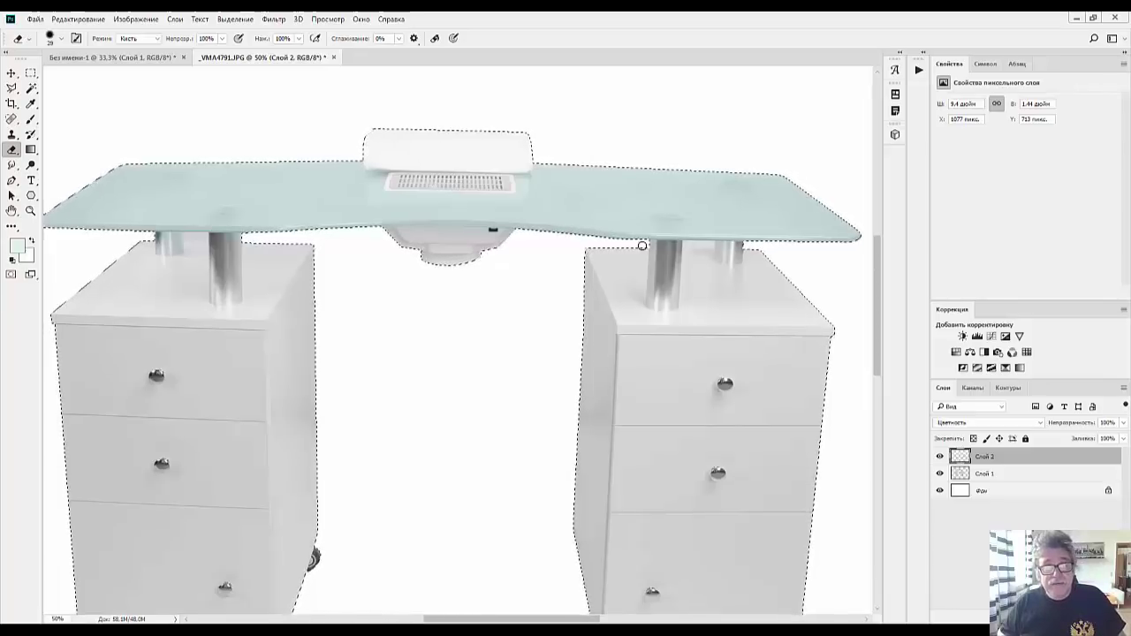
key(ctrl+e)
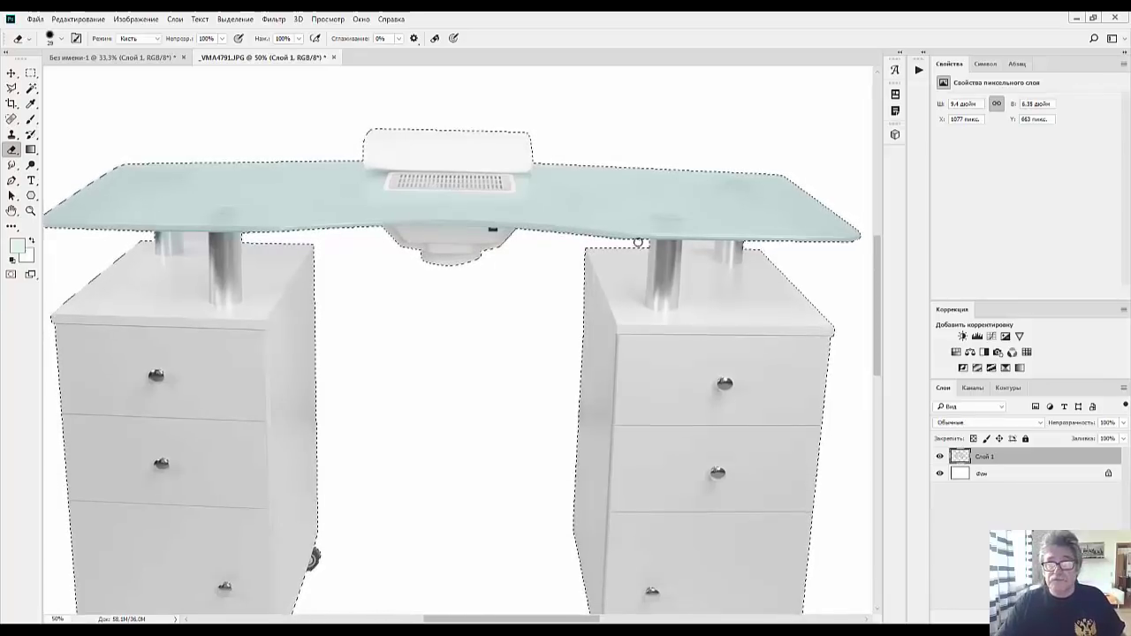
key(ctrl+d)
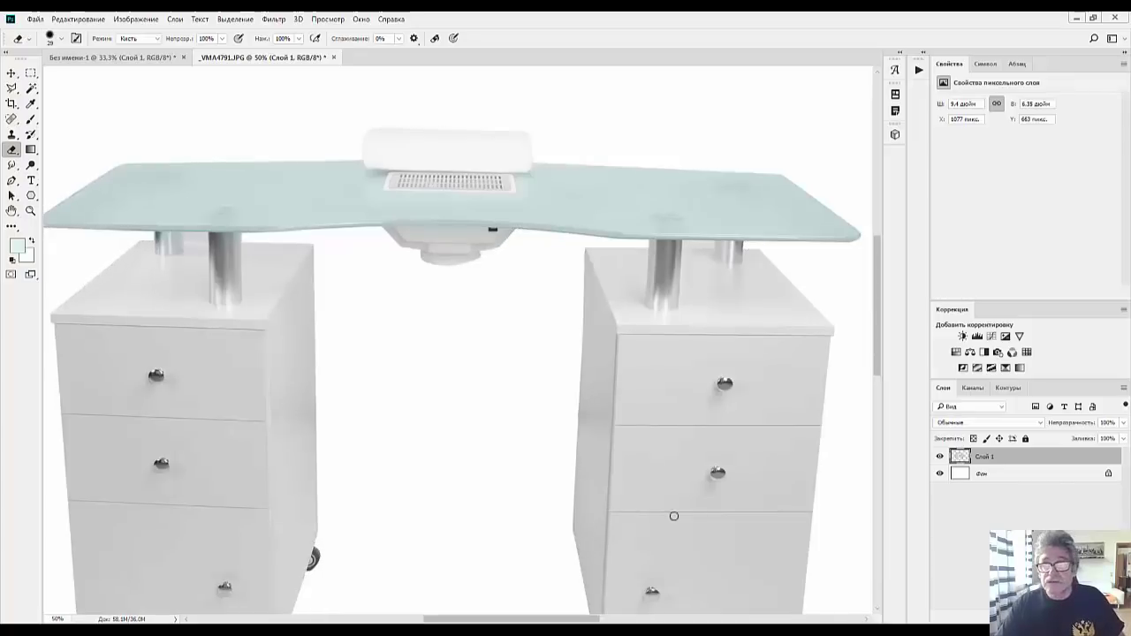
Step: Add a Hue/Saturation (Цветовой тон/Насыщенность) adjustment layer with saturation +51 and lower its opacity to 44%
click(956, 352)
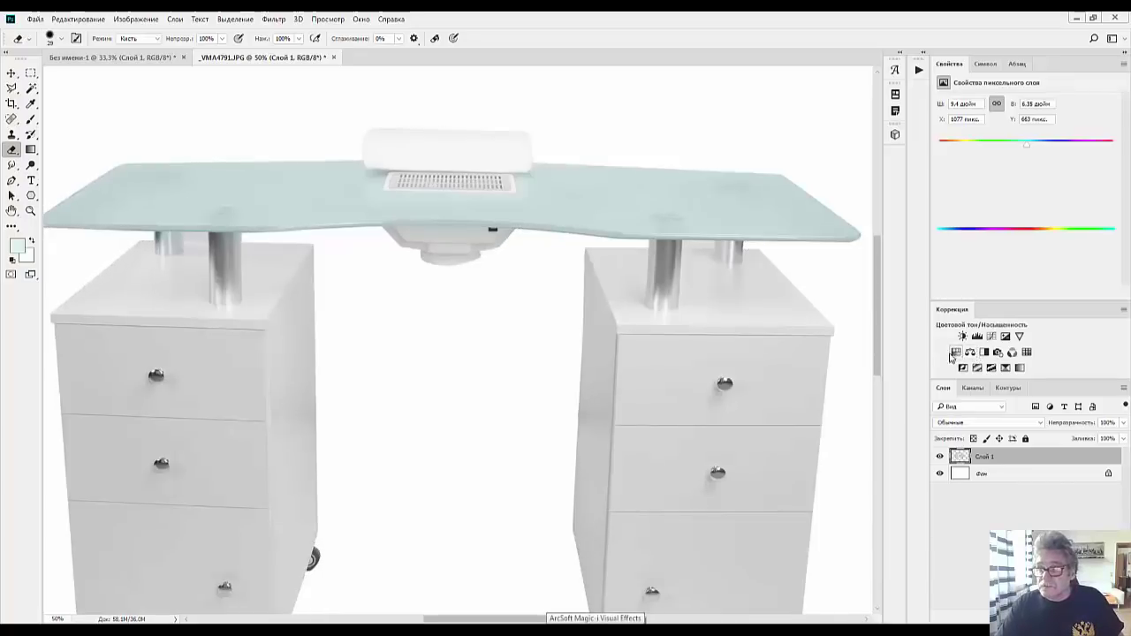
drag(1026, 168, 1075, 175)
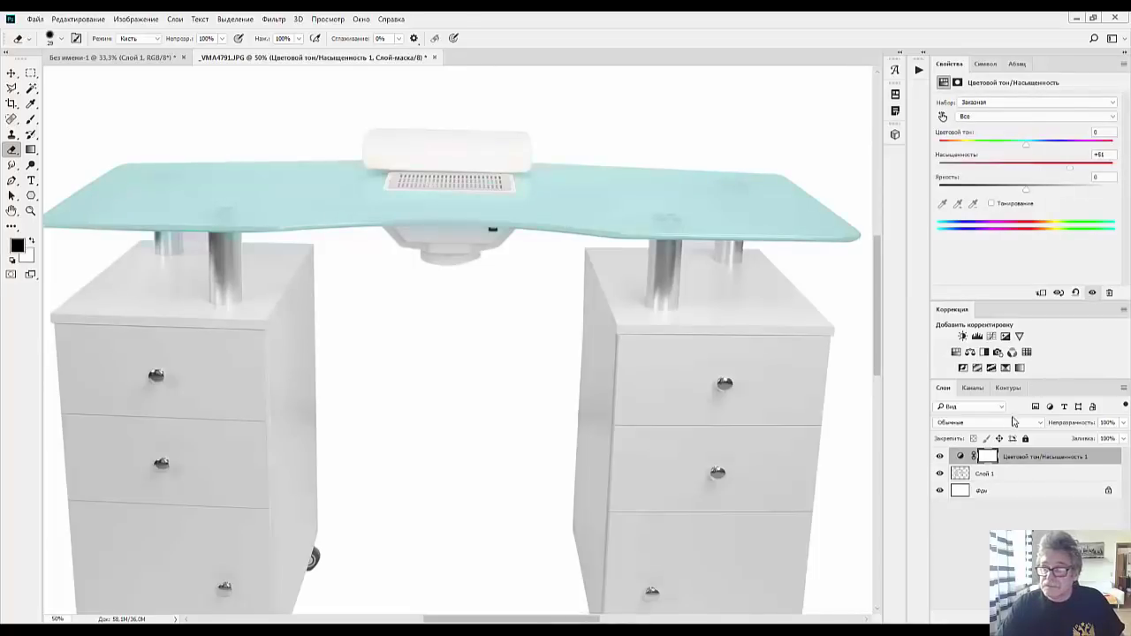
click(1015, 456)
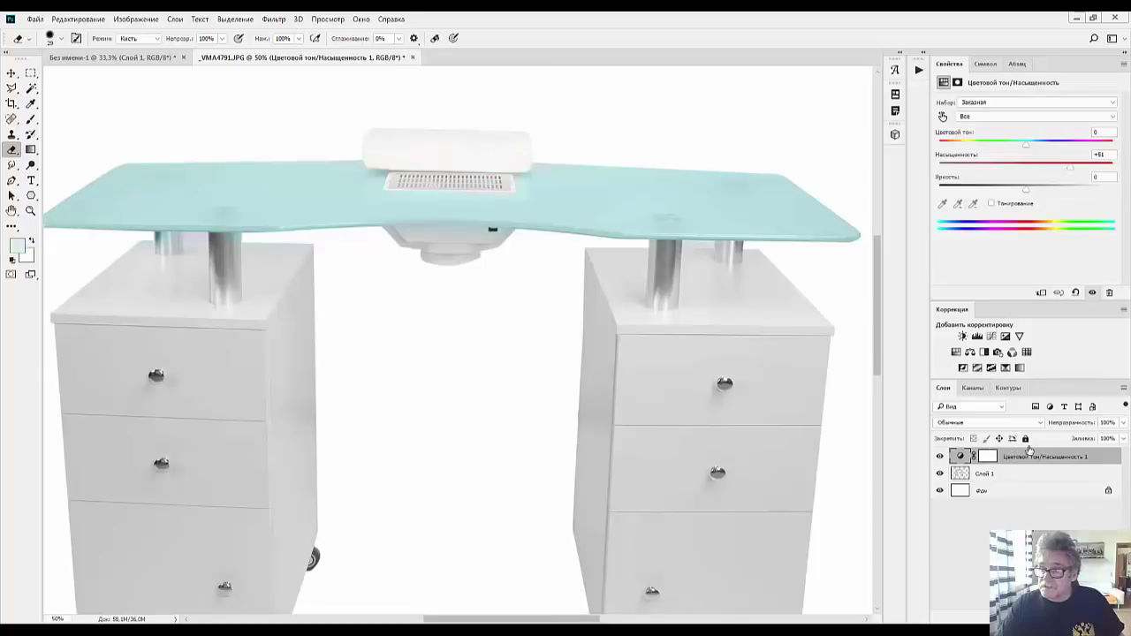
drag(1086, 425, 1054, 418)
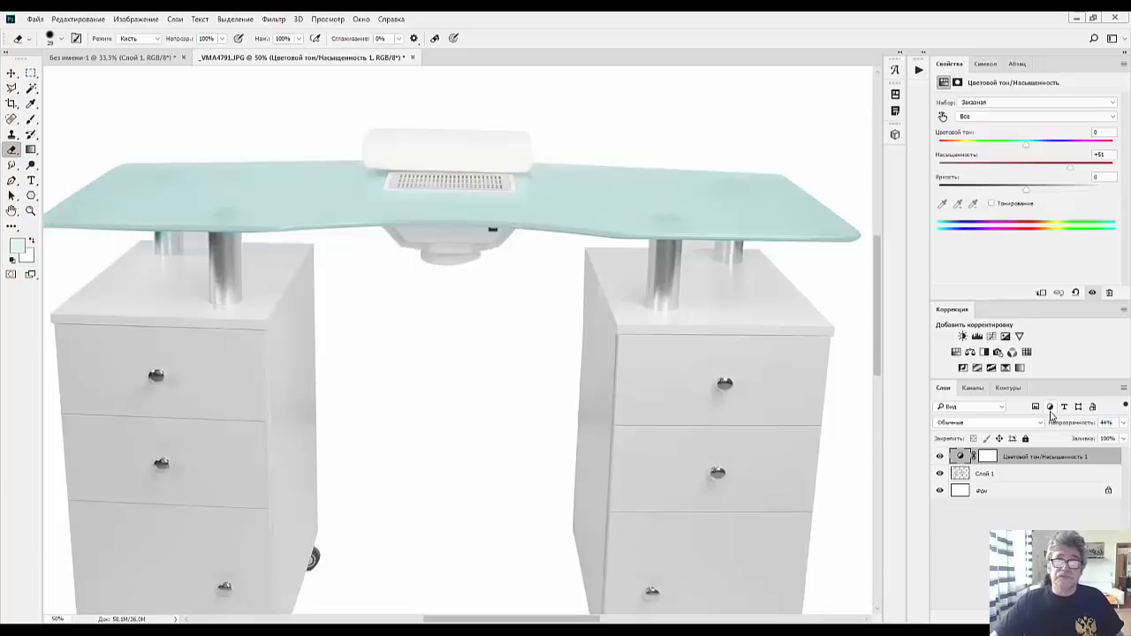
Step: Merge the Hue/Saturation adjustment layer into the desk layer
key(ctrl+minus)
key(ctrl+minus)
key(ctrl+minus)
key(ctrl+plus)
key(ctrl+plus)
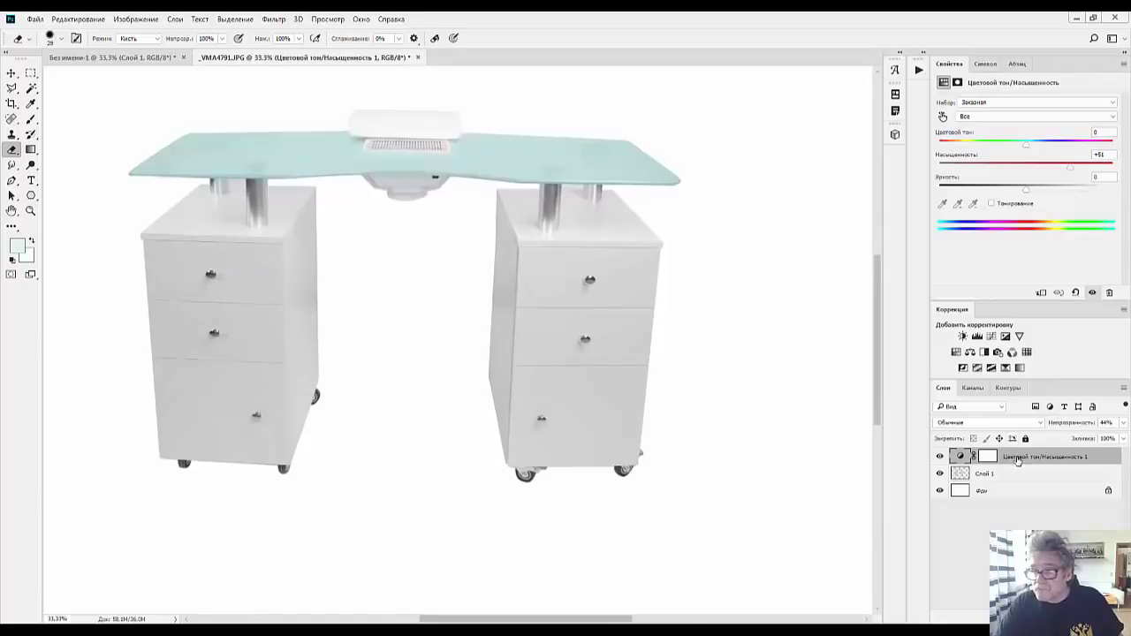
key(Delete)
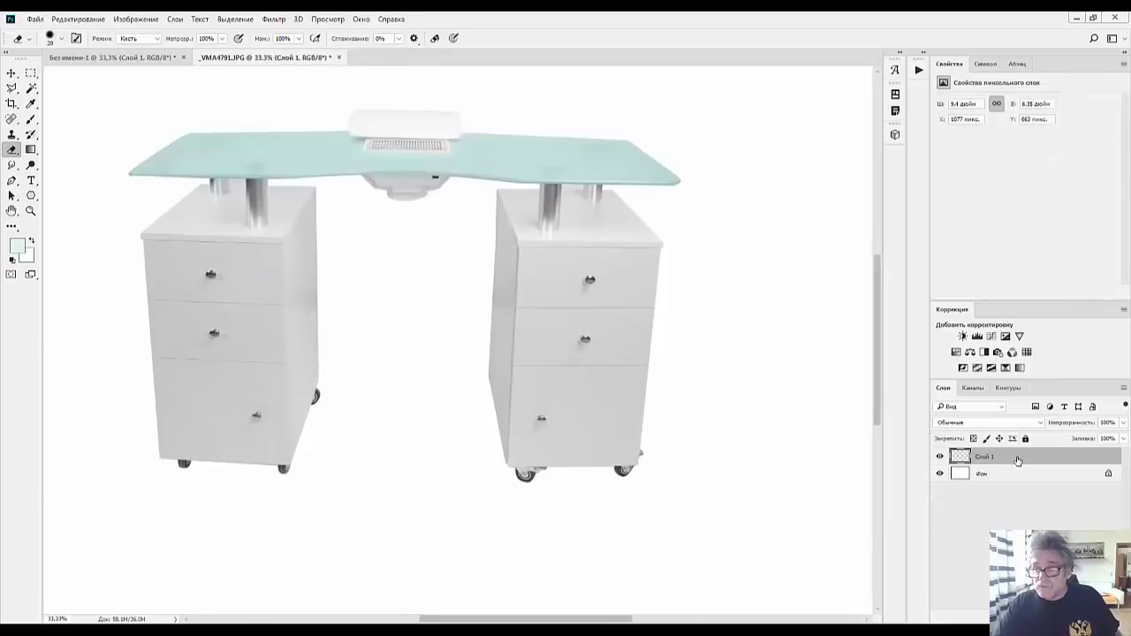
Step: Add a Levels (Уровни) adjustment layer that brightens the highlights, and invert its mask to black
click(976, 337)
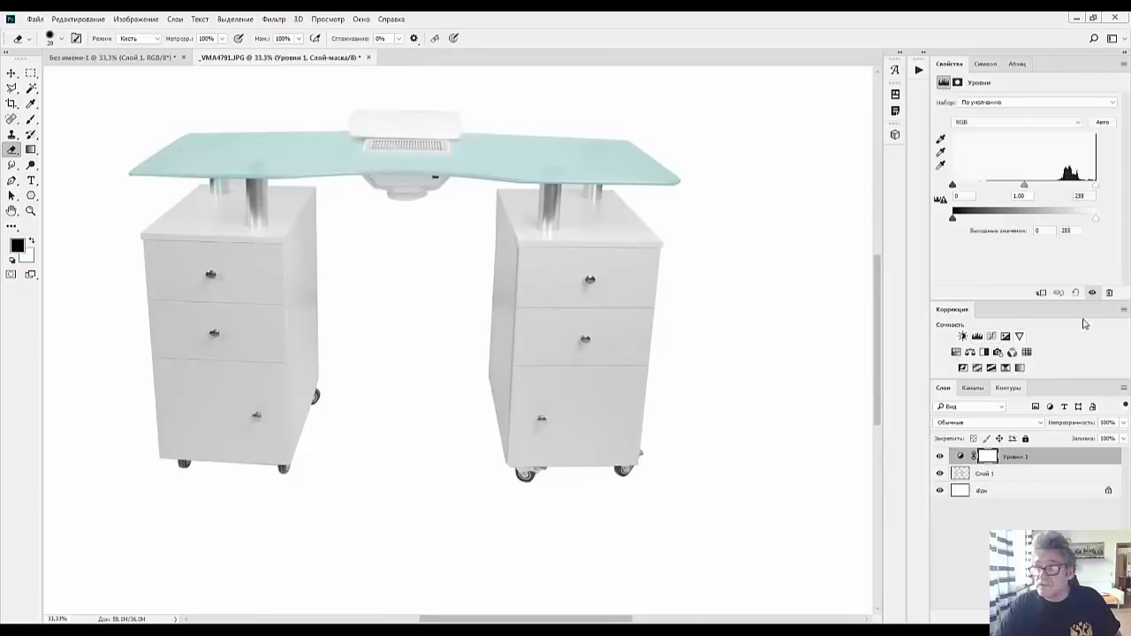
mouse_move(1090, 191)
mouse_down()
mouse_move(1080, 190)
mouse_move(1097, 190)
mouse_up()
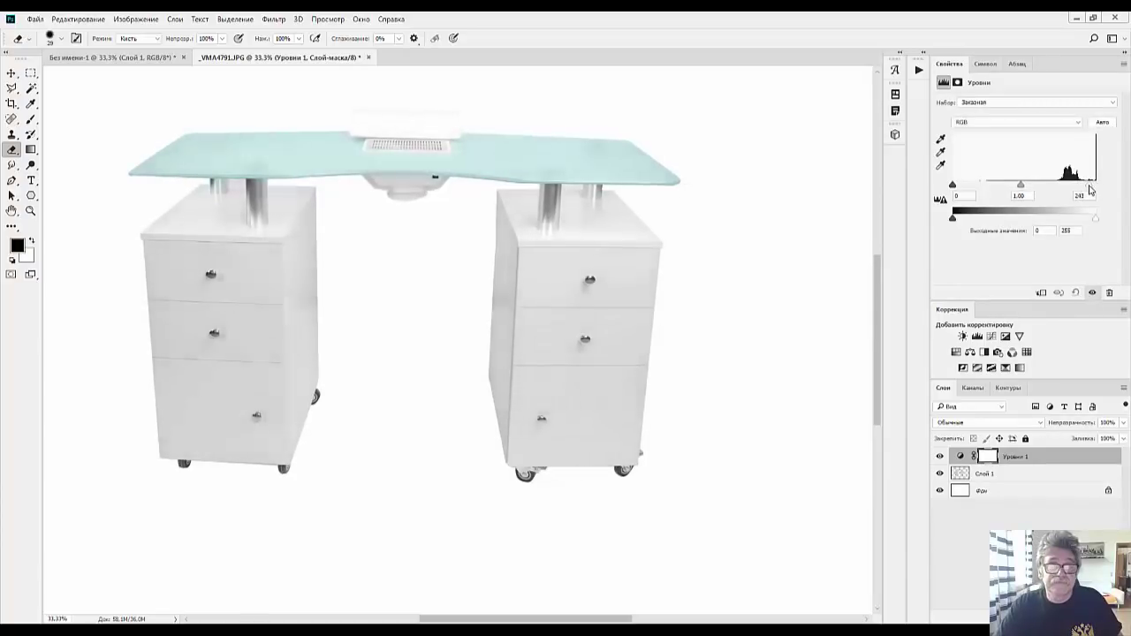
click(989, 455)
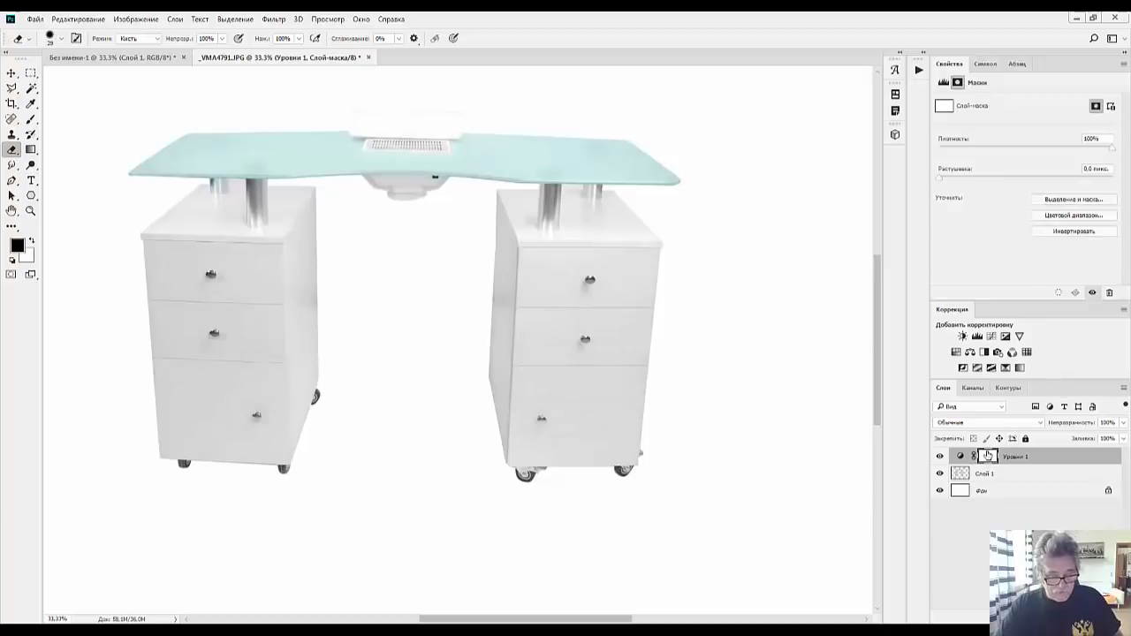
key(ctrl+i)
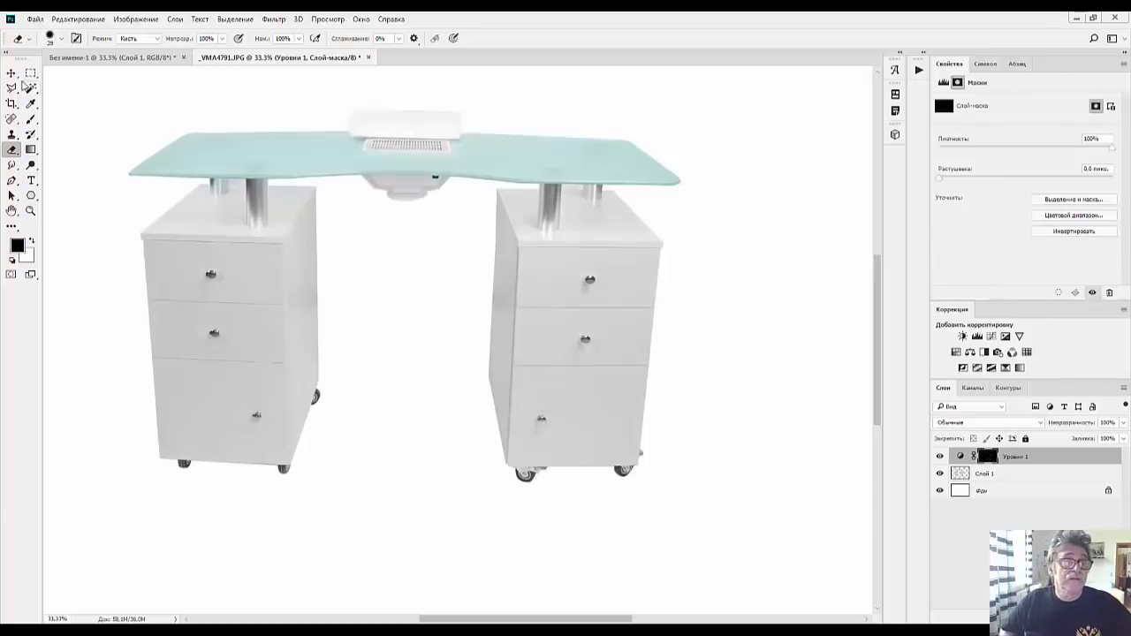
Step: Paint white over the glass tabletop on the Levels adjustment's mask with the Brush tool
click(31, 119)
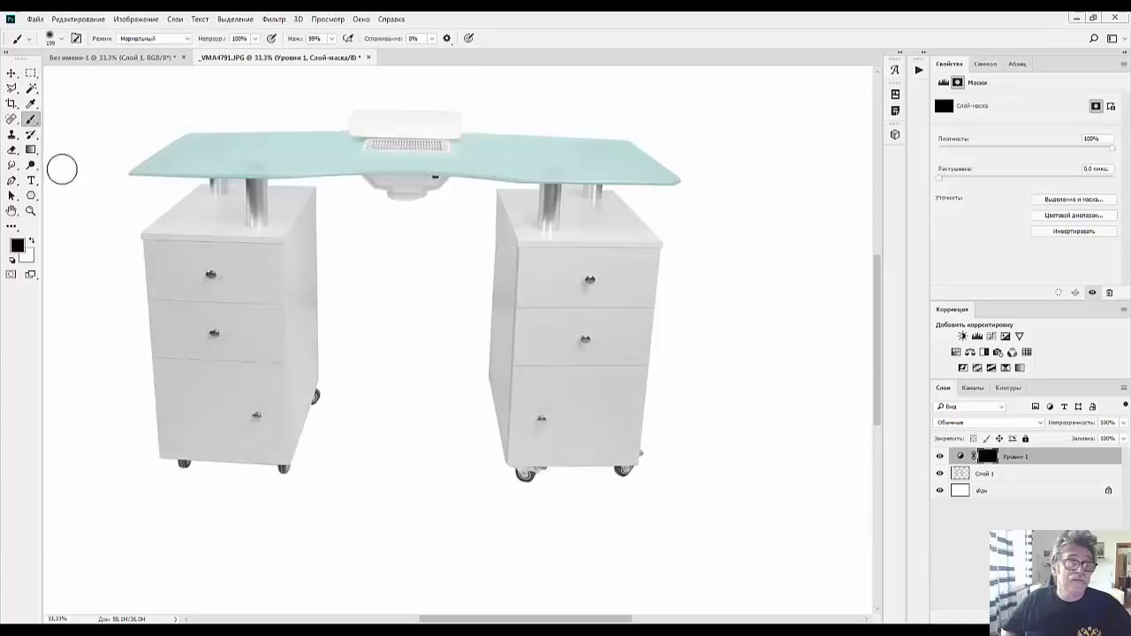
click(32, 242)
mouse_move(211, 155)
mouse_down()
mouse_move(136, 162)
mouse_move(312, 156)
mouse_move(424, 174)
mouse_move(604, 149)
mouse_move(487, 165)
mouse_move(94, 169)
mouse_up()
Step: Outline the background gap between the right cabinet's two metal legs with the Polygonal Lasso and delete it from the desk layer
key(ctrl+plus)
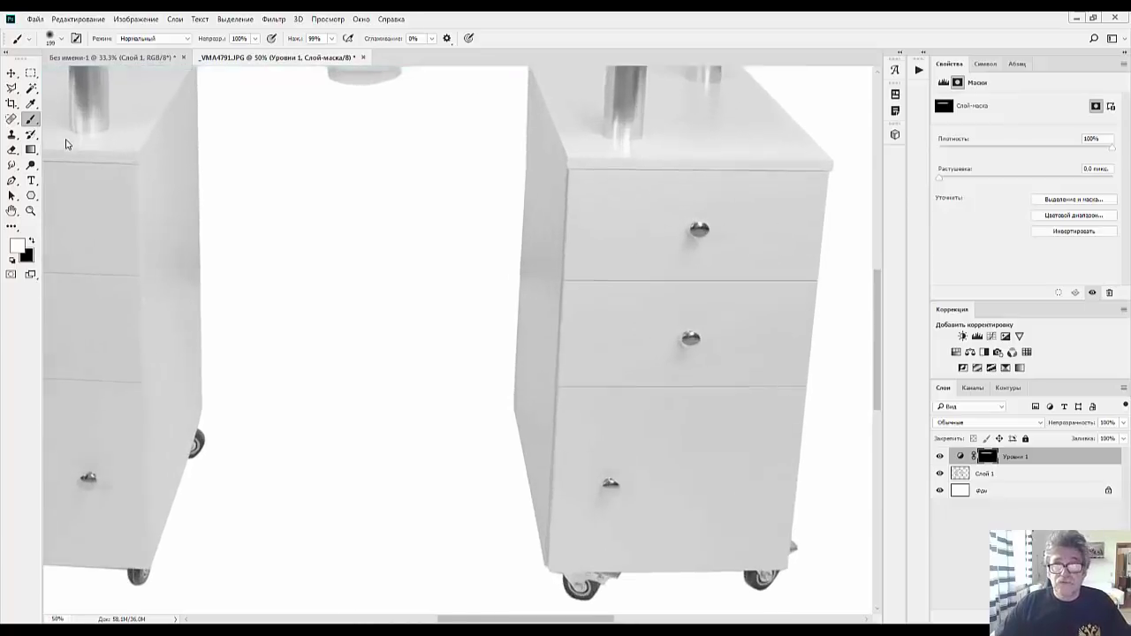
click(31, 133)
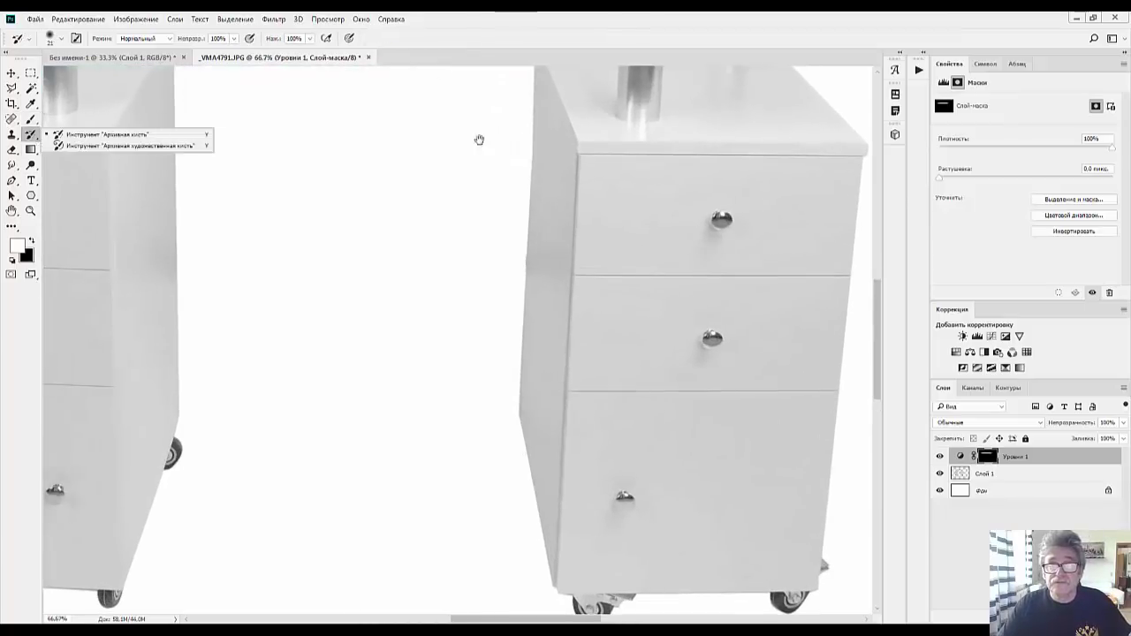
mouse_move(479, 139)
mouse_down()
mouse_move(606, 386)
mouse_move(523, 443)
mouse_move(415, 380)
mouse_up()
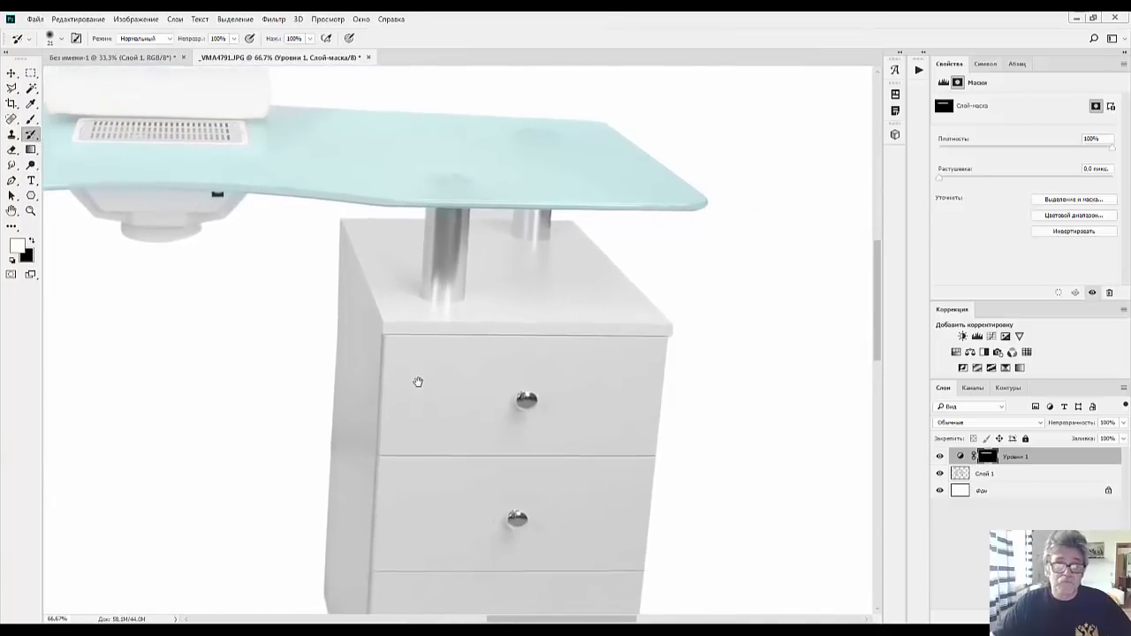
click(11, 88)
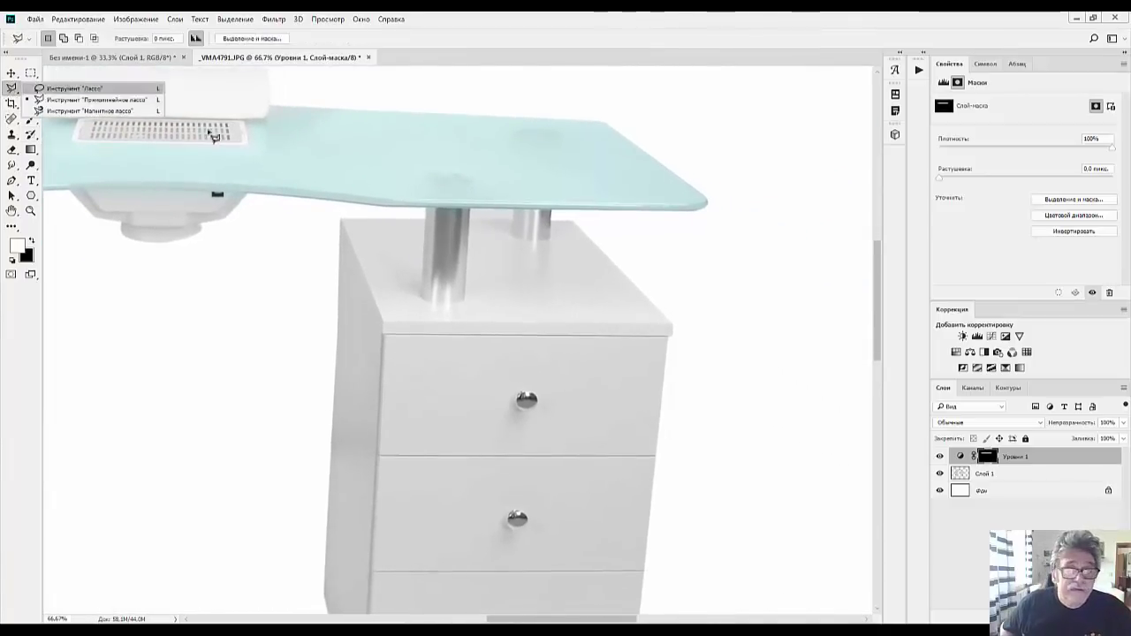
click(473, 218)
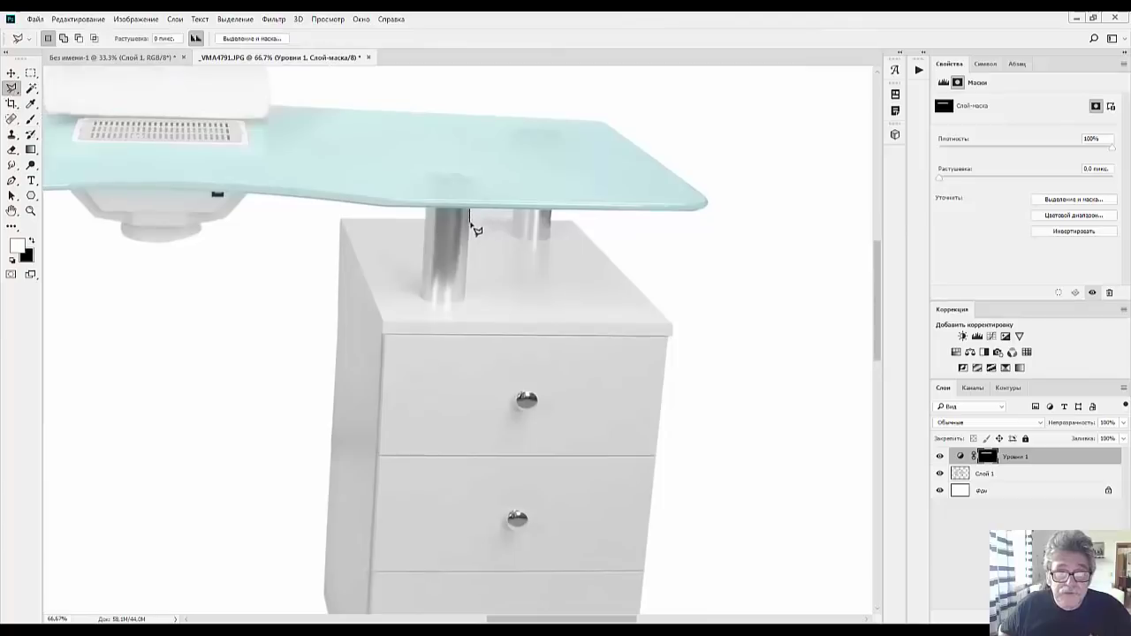
click(469, 218)
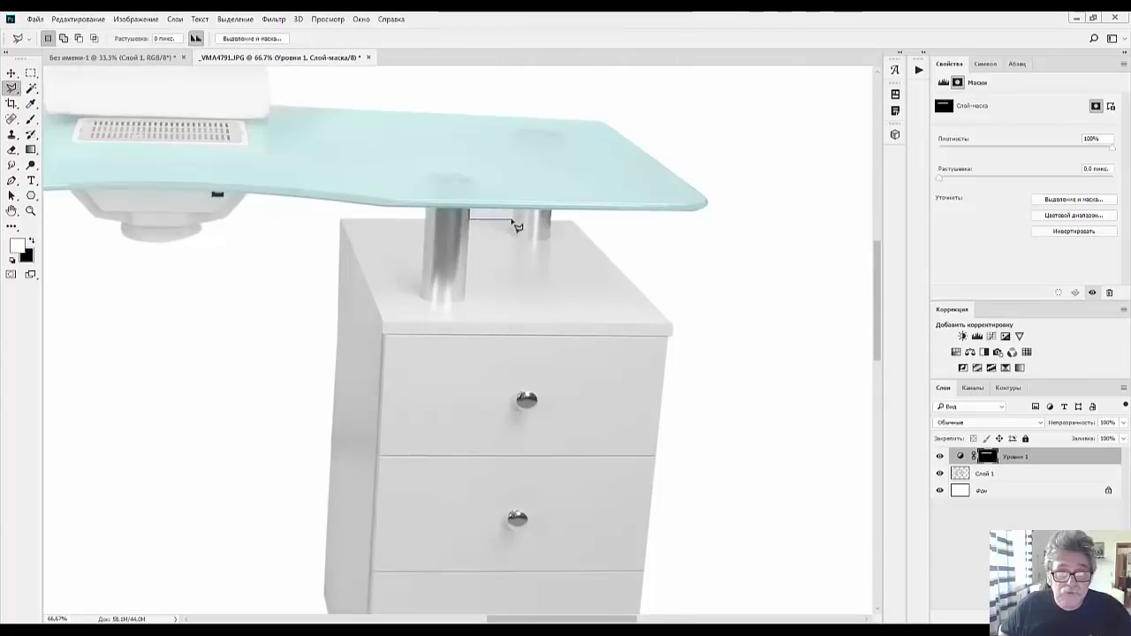
click(470, 209)
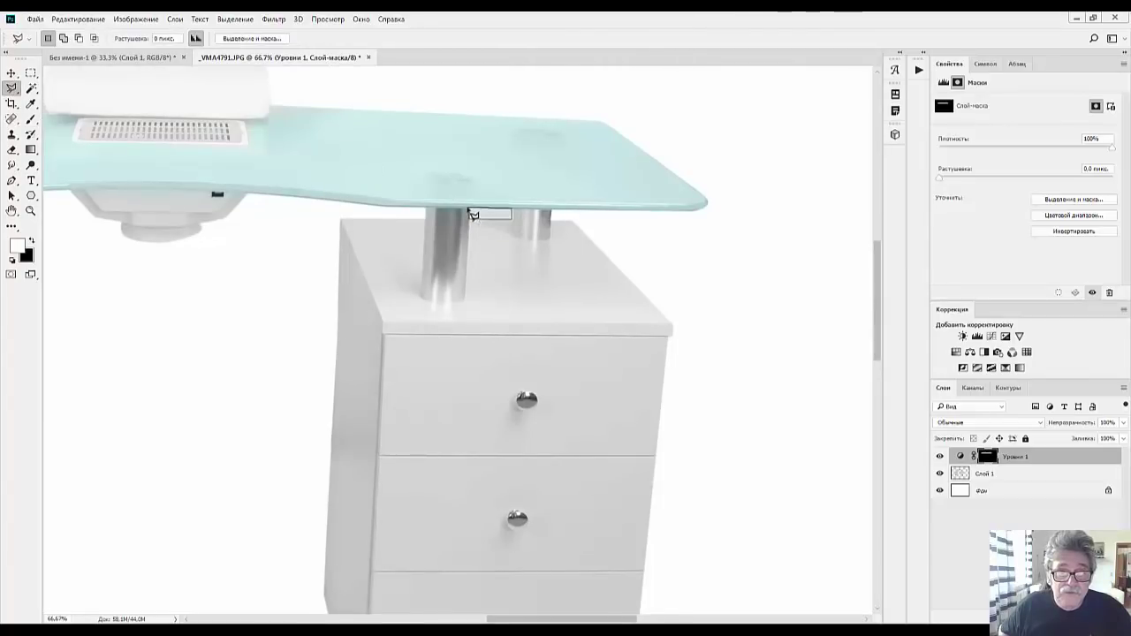
double_click(511, 221)
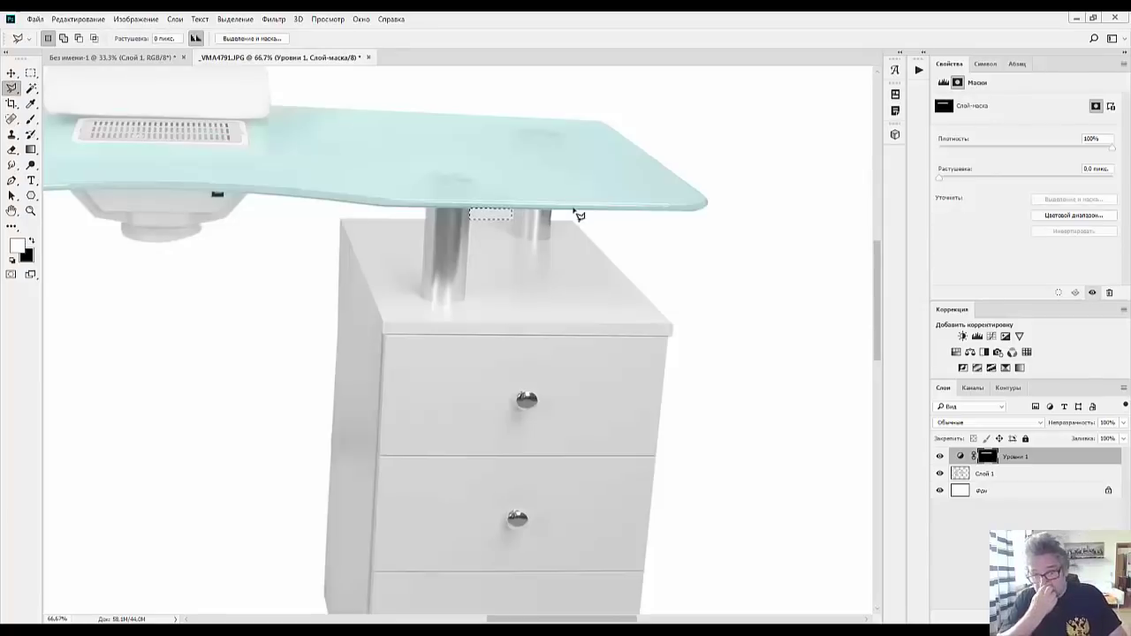
click(1005, 474)
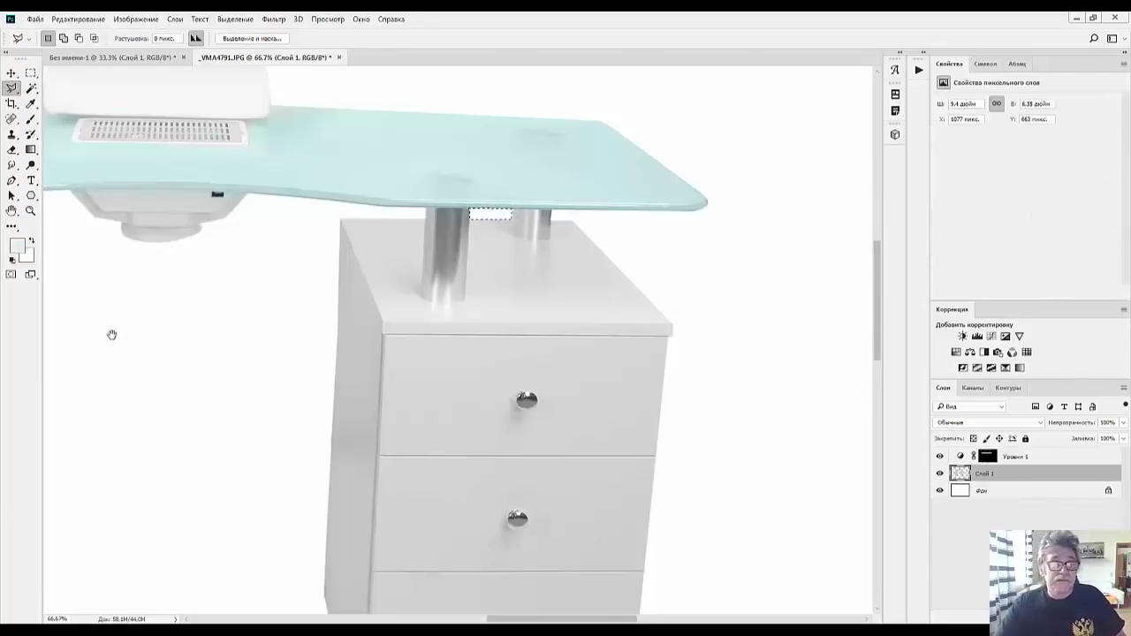
Step: Outline and delete the background gap between the left cabinet's metal legs, deselect, and compare the tabletop with Levels hidden and shown
drag(111, 330, 639, 424)
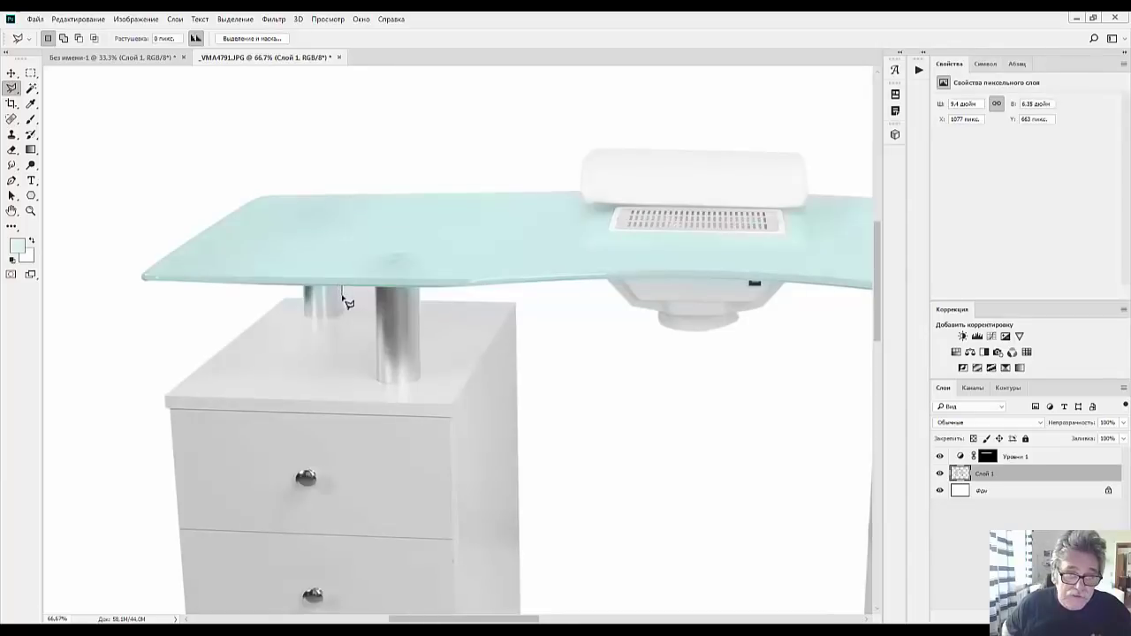
click(342, 286)
click(342, 295)
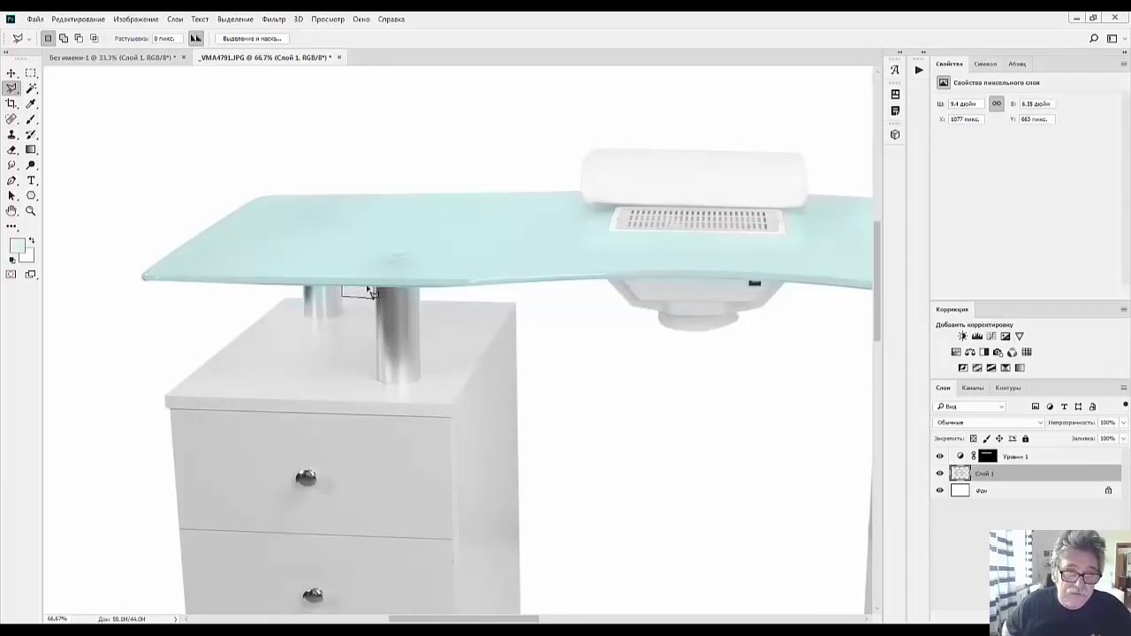
click(373, 298)
click(343, 288)
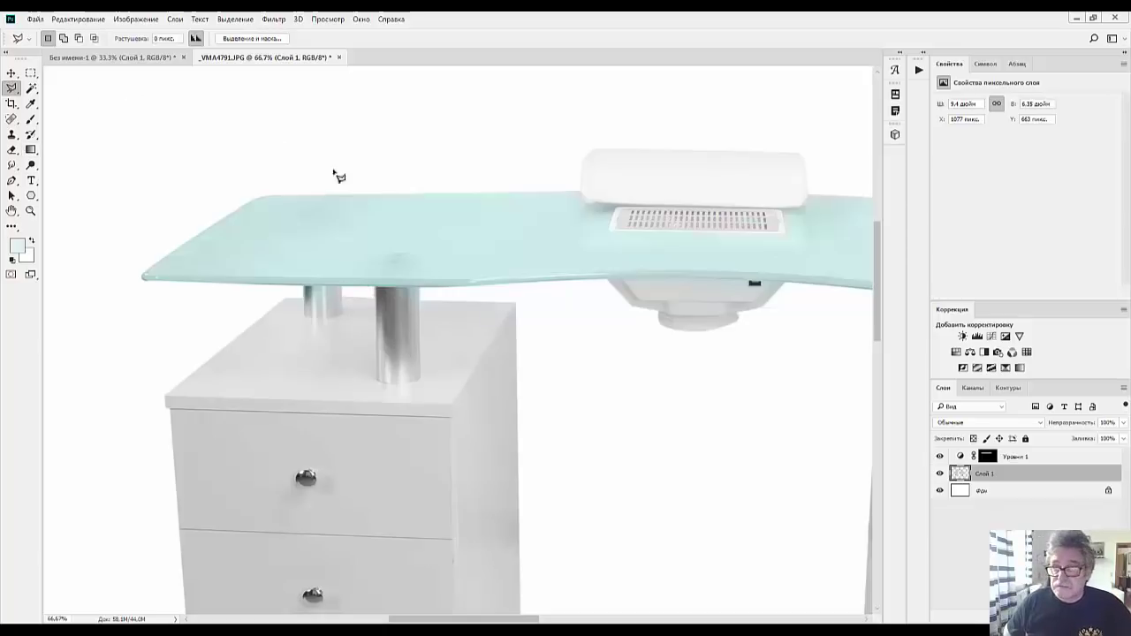
click(940, 456)
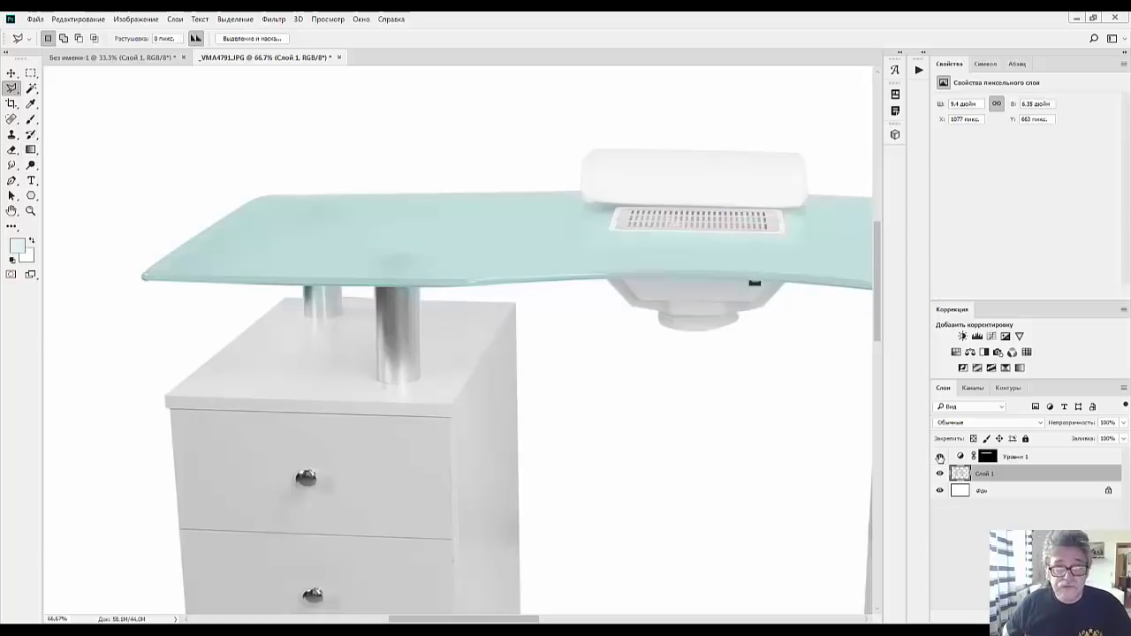
click(940, 456)
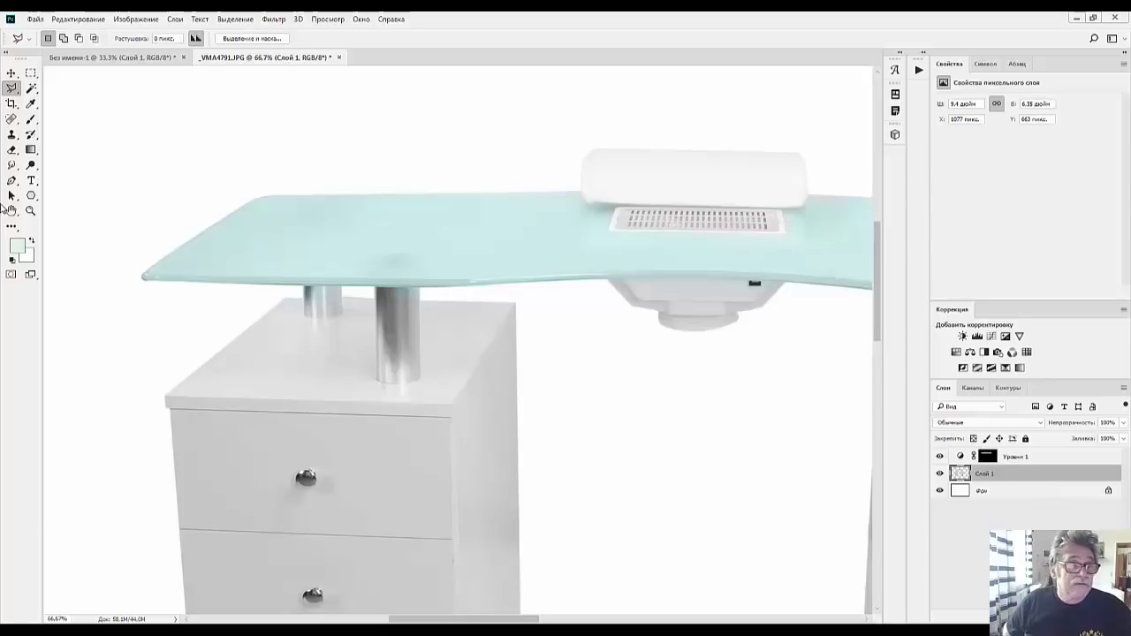
Step: Remove the teal tint from the left cabinet's metal legs with the Sponge tool in desaturate mode
click(31, 165)
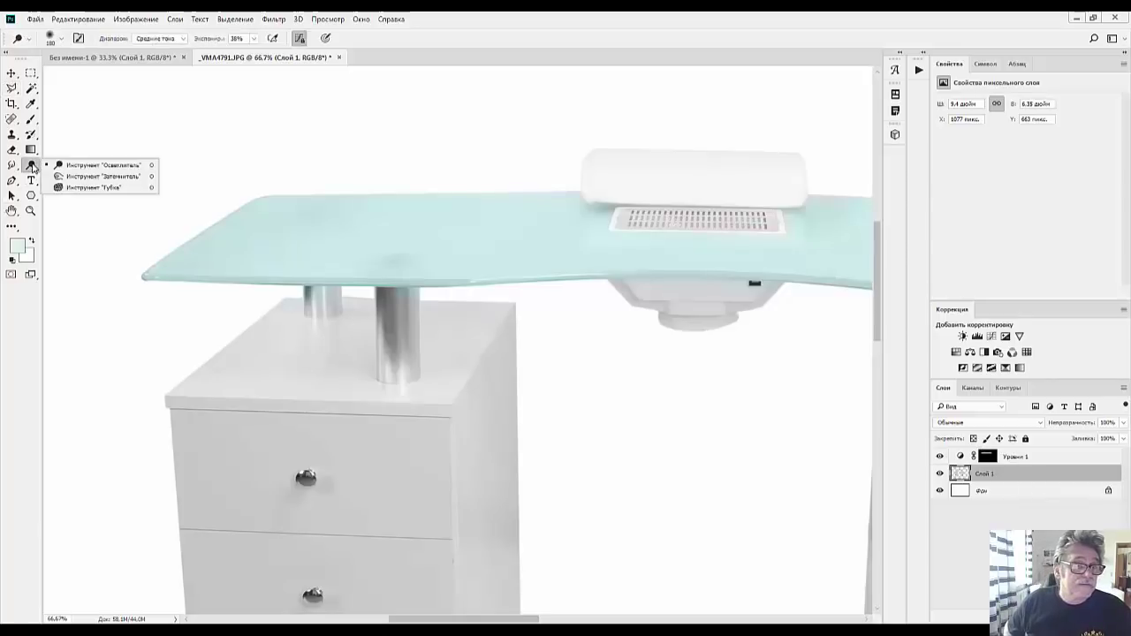
click(89, 188)
drag(321, 298, 423, 302)
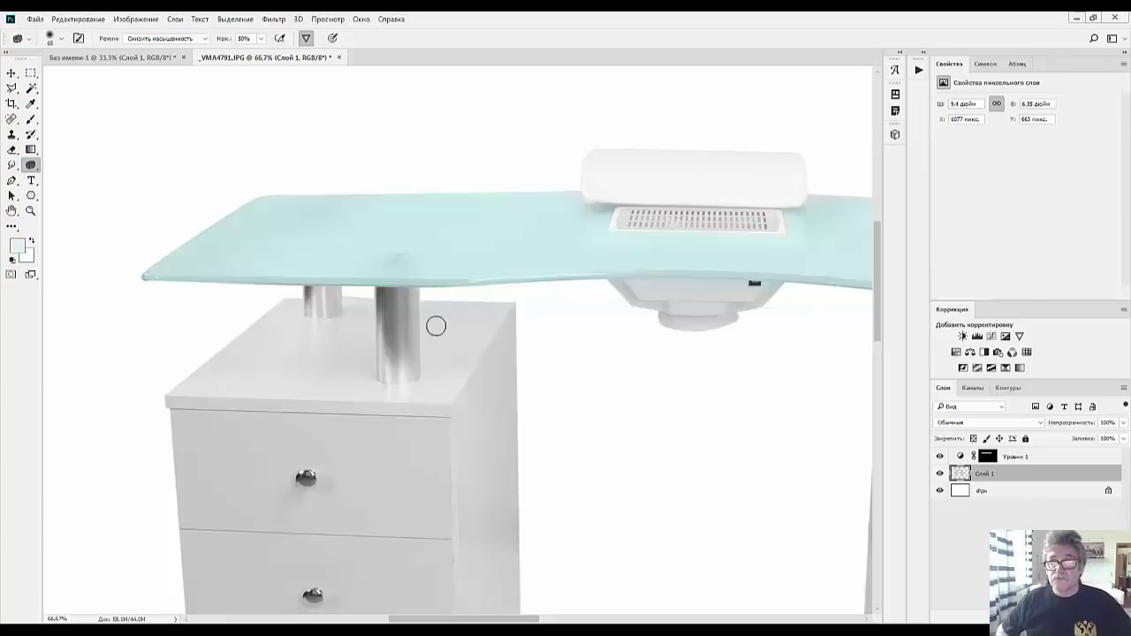
Step: Copy the soft grey elliptical shadow from the untitled document into the desk document as a new layer and minimise the untitled document
key(ctrl+minus)
key(ctrl+minus)
key(ctrl+minus)
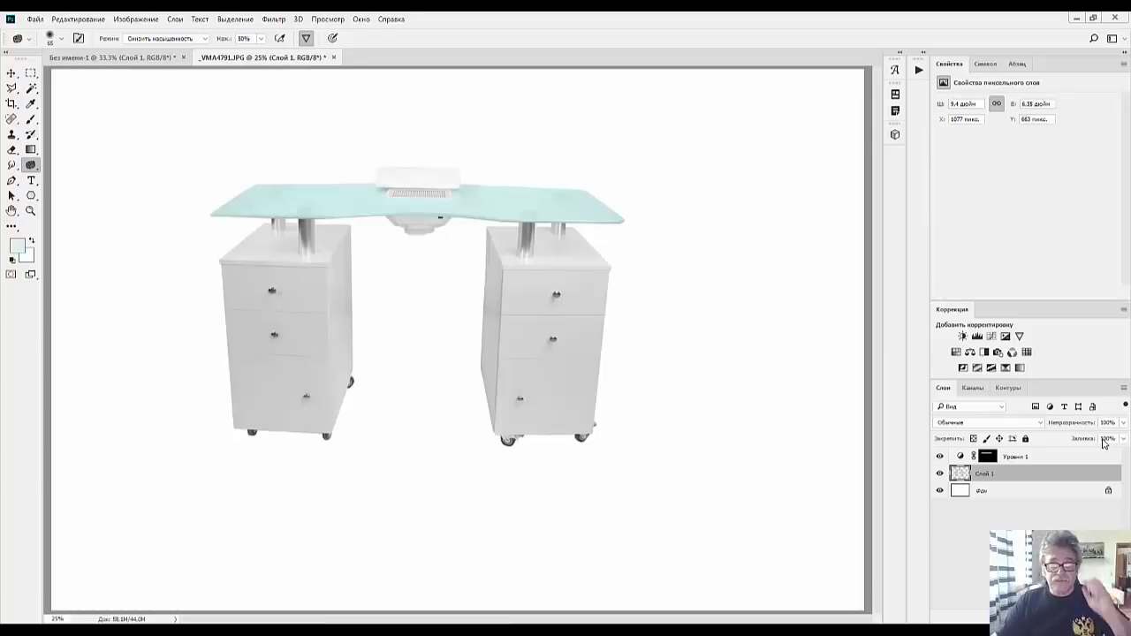
key(ctrl+minus)
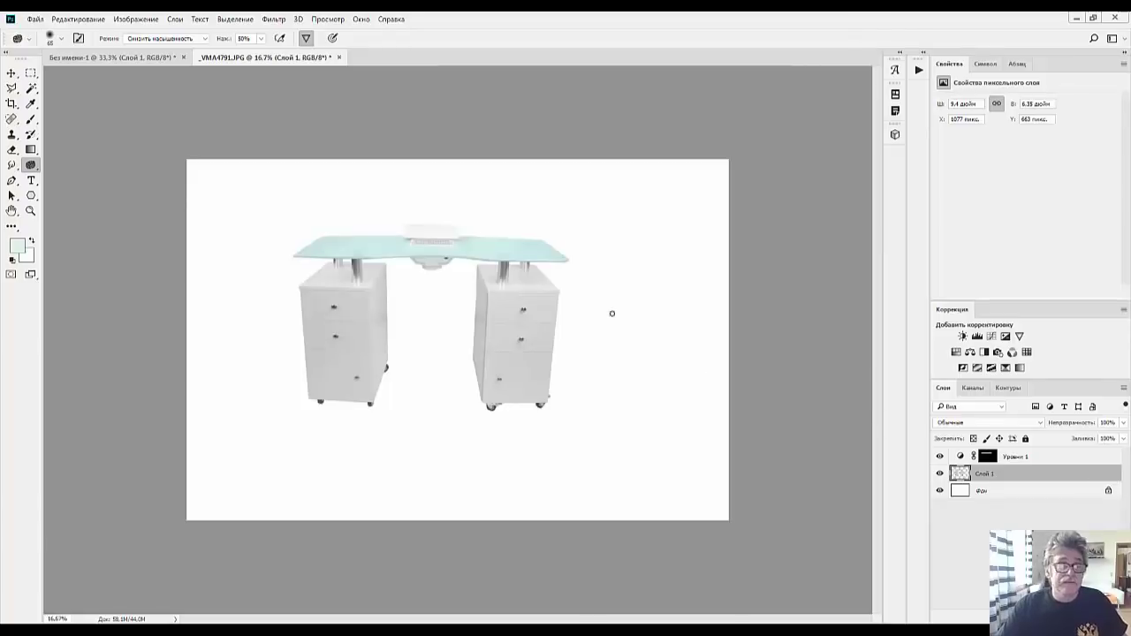
click(137, 59)
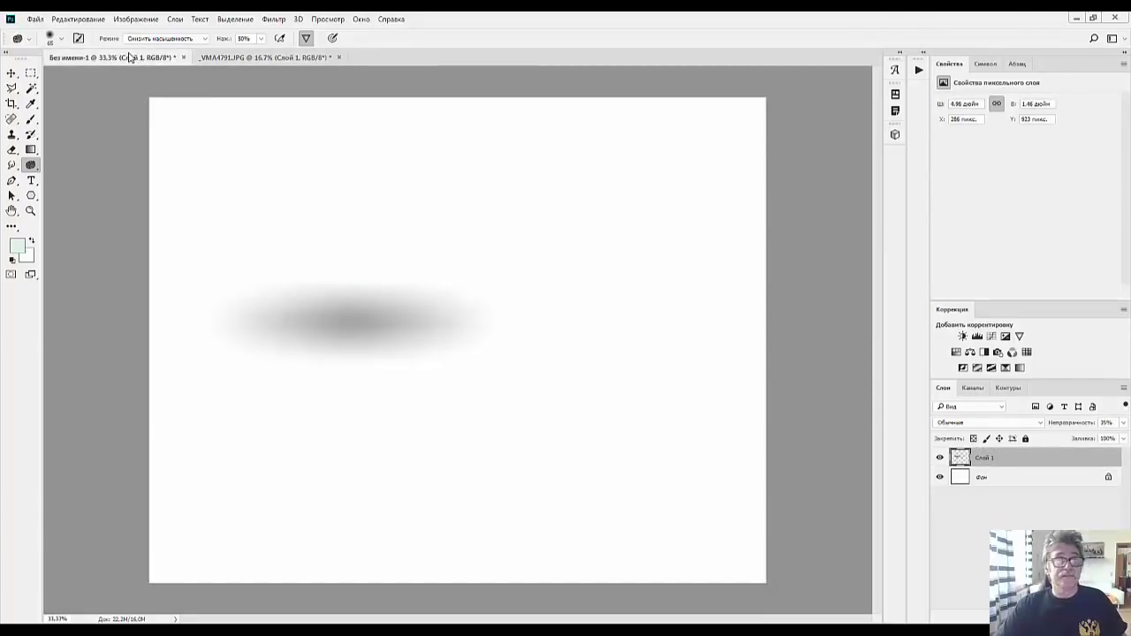
drag(126, 56, 143, 333)
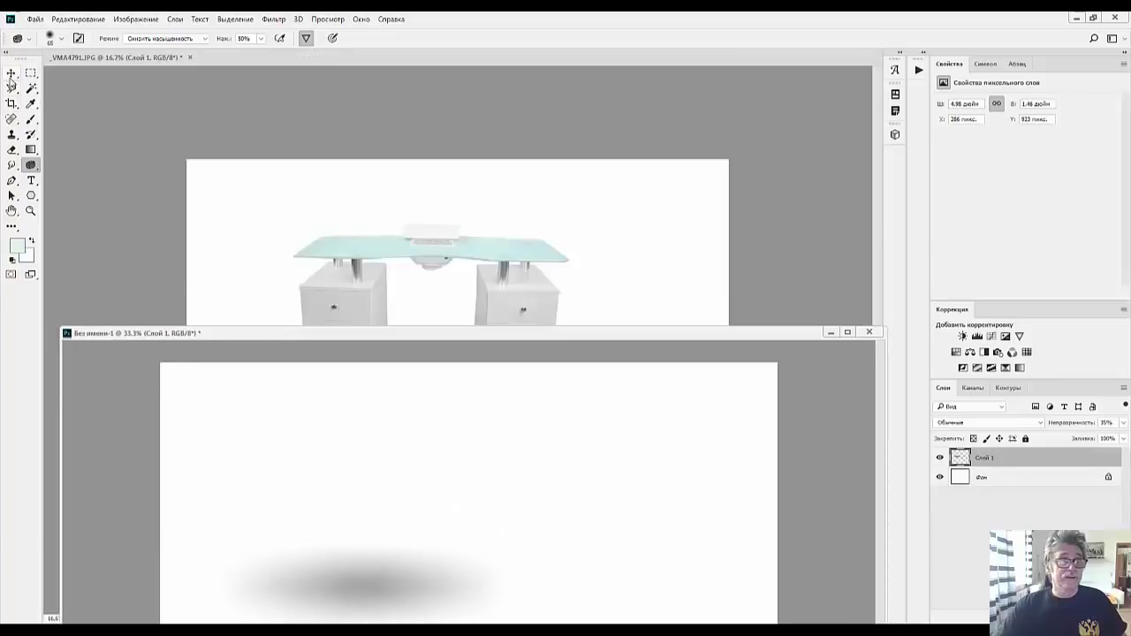
key(v)
drag(361, 572, 409, 298)
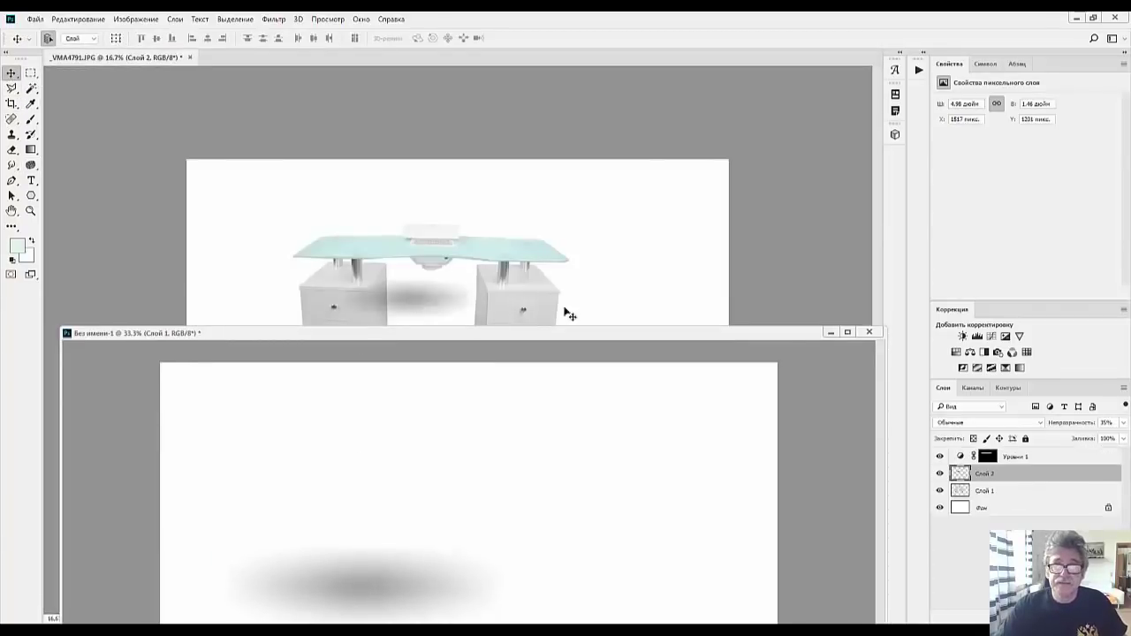
click(829, 334)
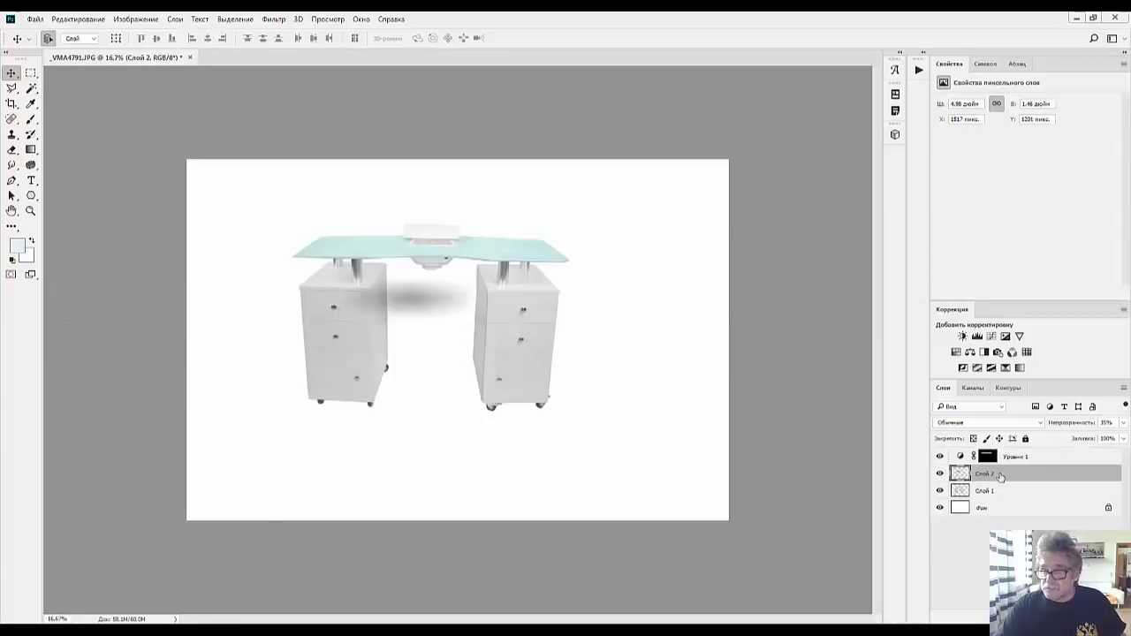
Step: Move the shadow layer below the desk layer and merge the Levels adjustment into the desk layer
drag(1000, 477, 1002, 497)
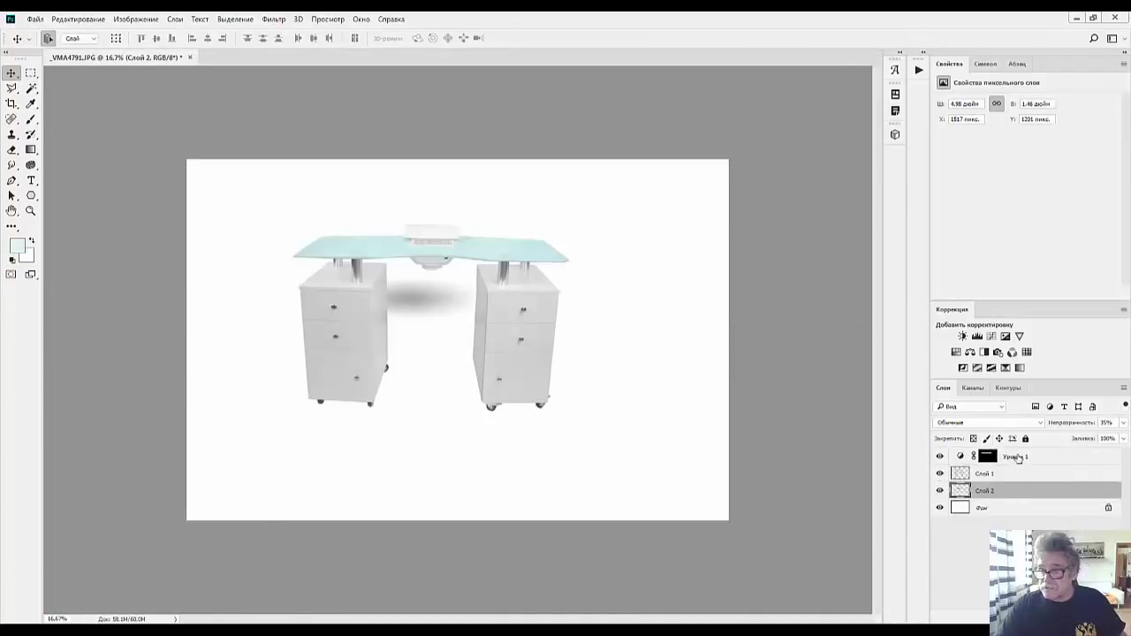
click(1016, 456)
key(Delete)
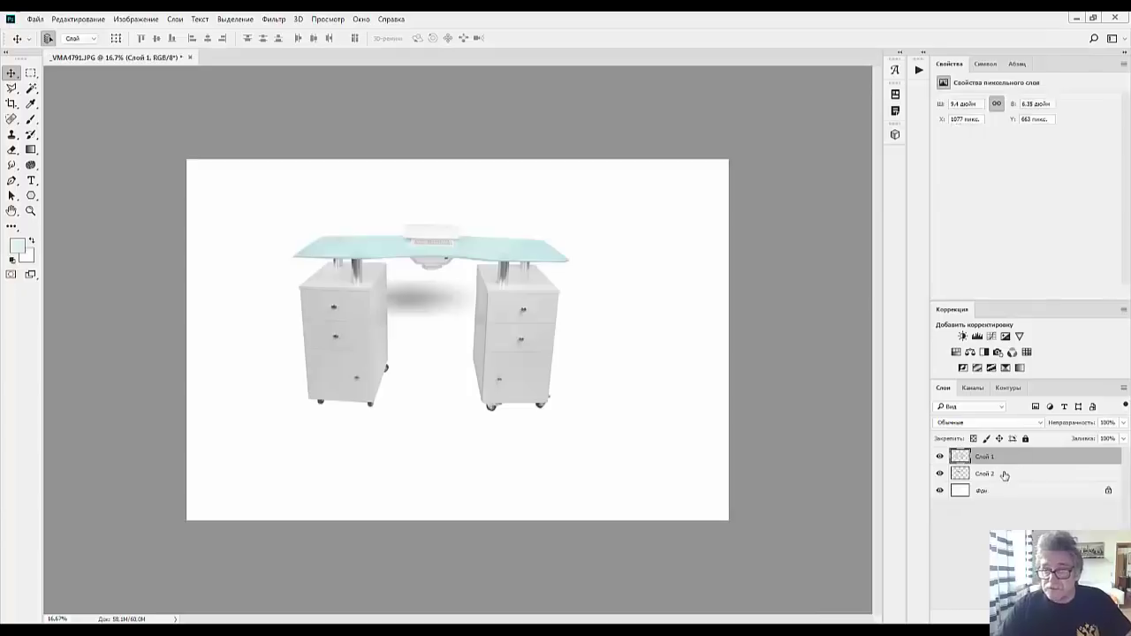
Step: Move the shadow under the left cabinet and stretch it vertically to about 2.7 inches tall with Free Transform
drag(416, 300, 377, 403)
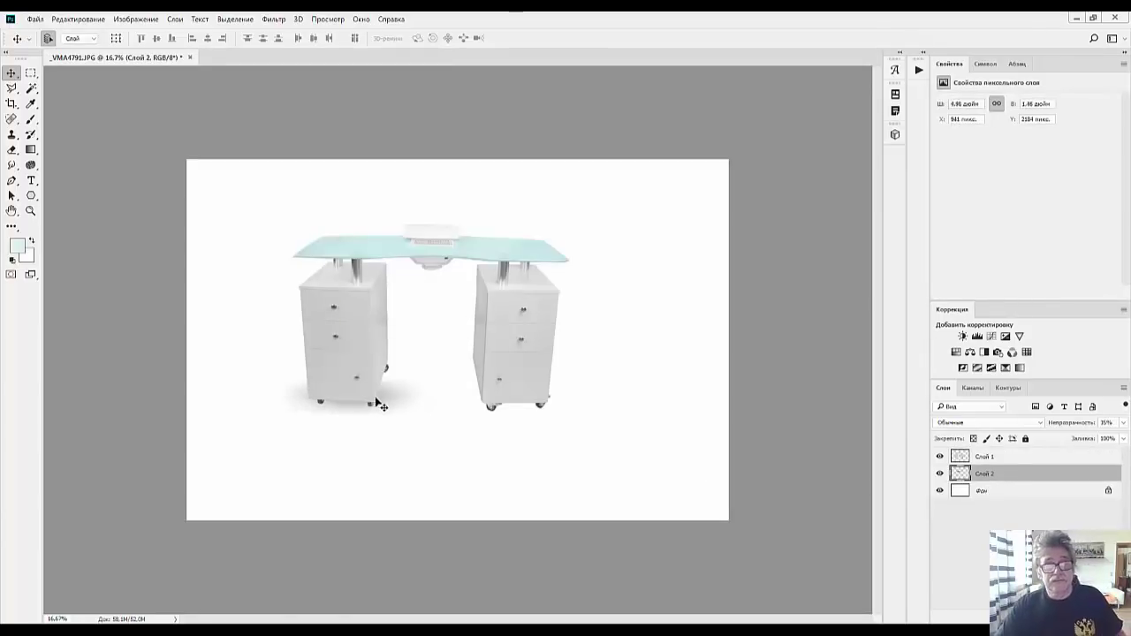
key(ctrl)
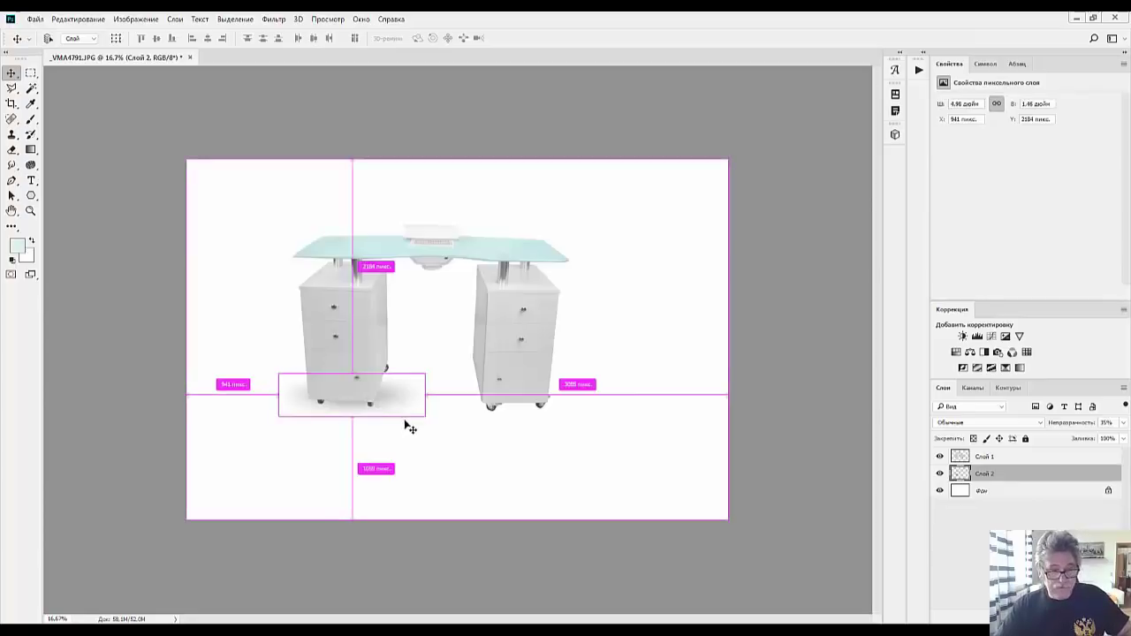
key(ctrl+t)
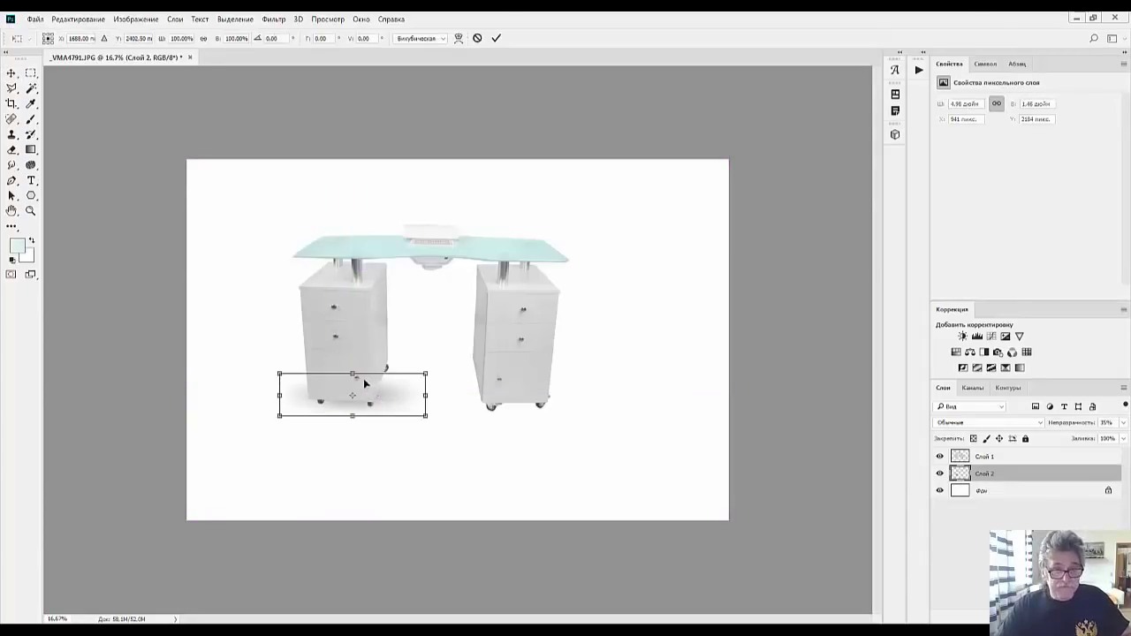
mouse_move(352, 373)
mouse_down()
mouse_move(352, 341)
mouse_move(353, 351)
mouse_up()
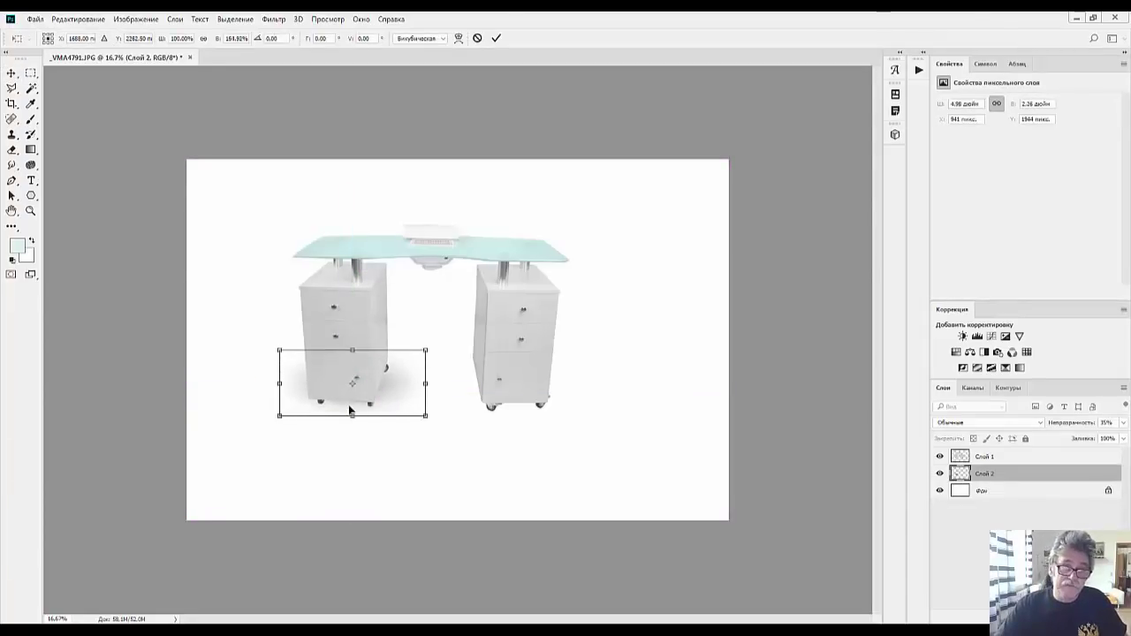
drag(350, 415, 337, 431)
key(Return)
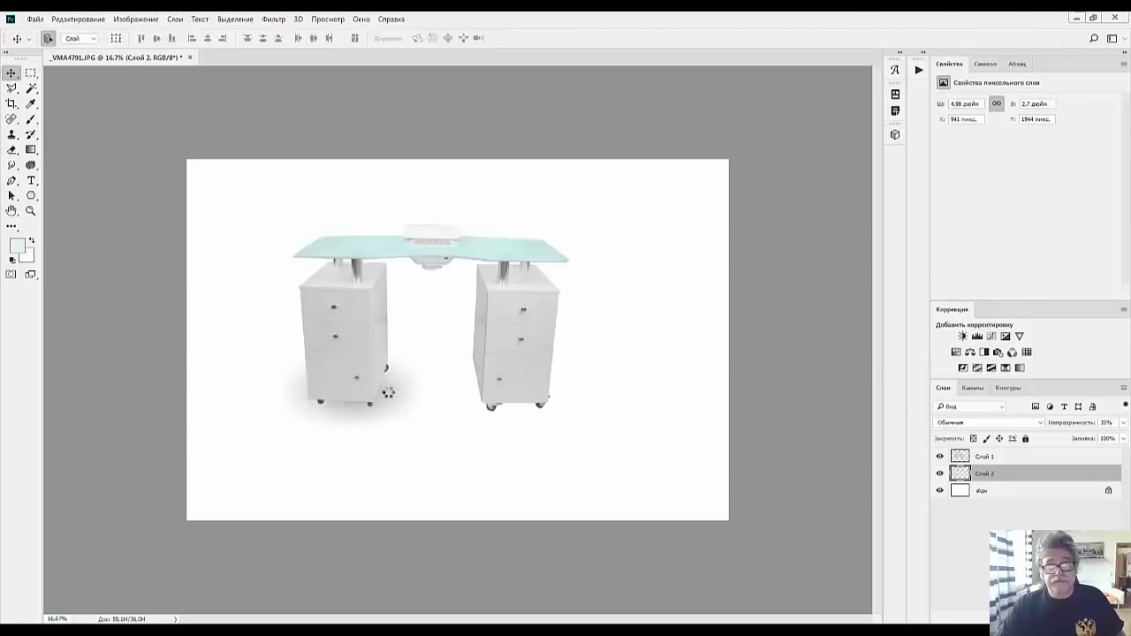
Step: Duplicate the shadow beneath the right cabinet and lower the opacity of both shadow layers to 23%
drag(385, 399, 543, 395)
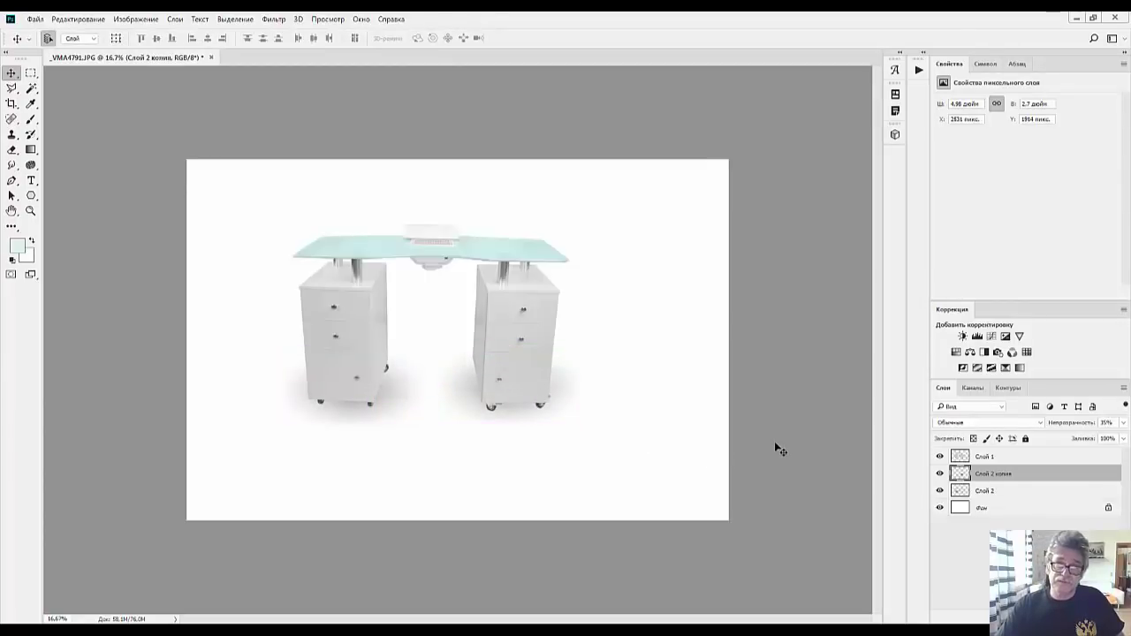
click(773, 442)
click(1011, 475)
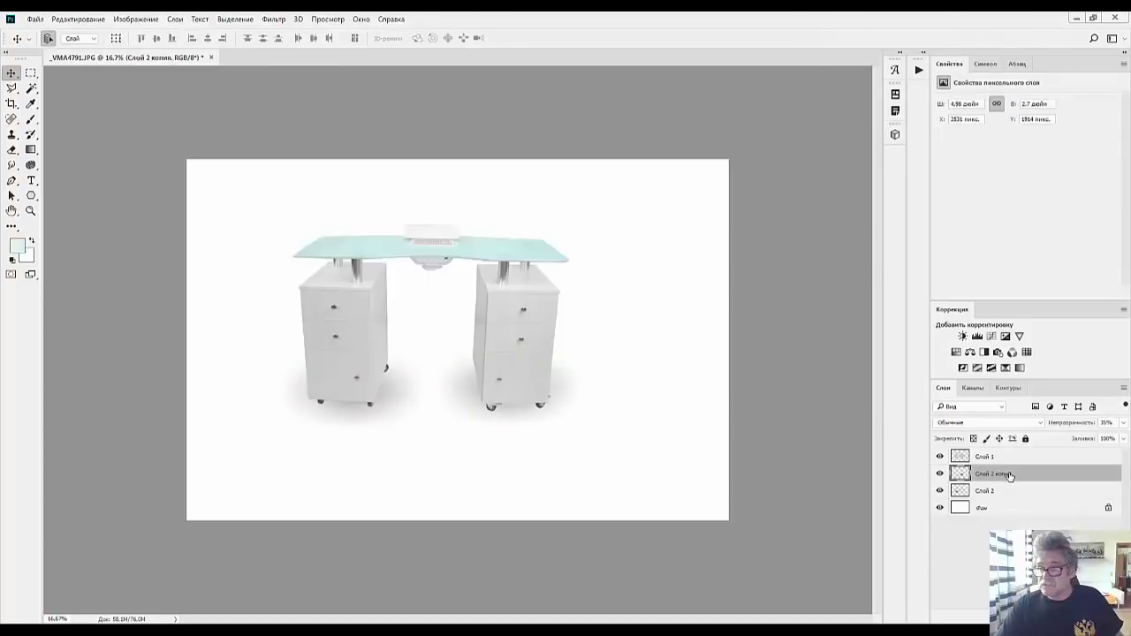
shift+click(1007, 492)
drag(1072, 427, 1065, 428)
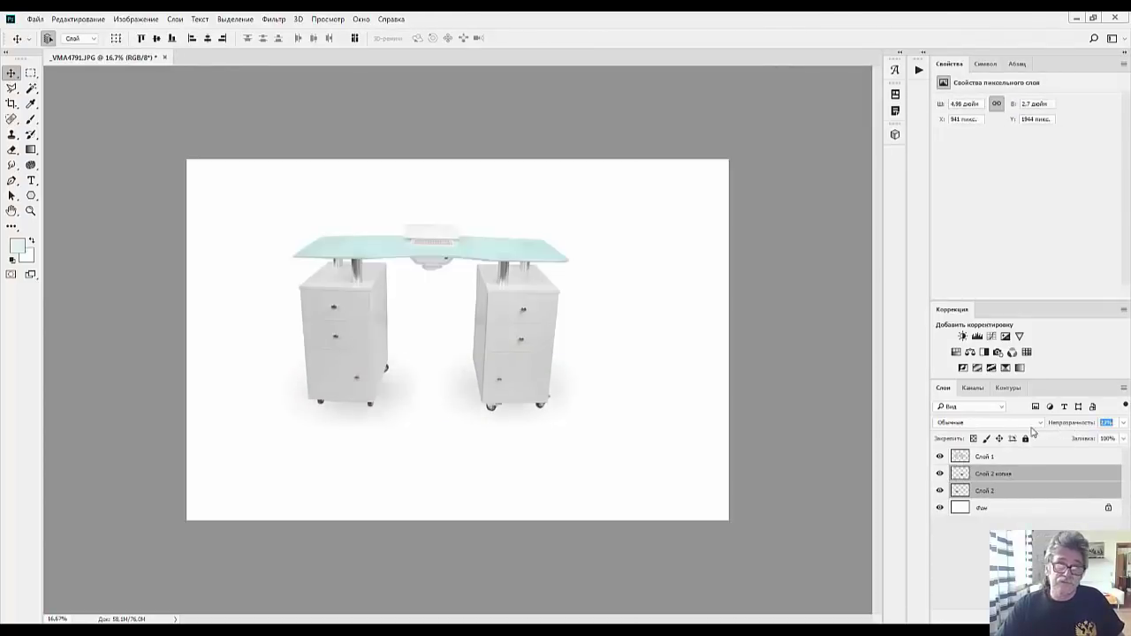
key(ctrl+plus)
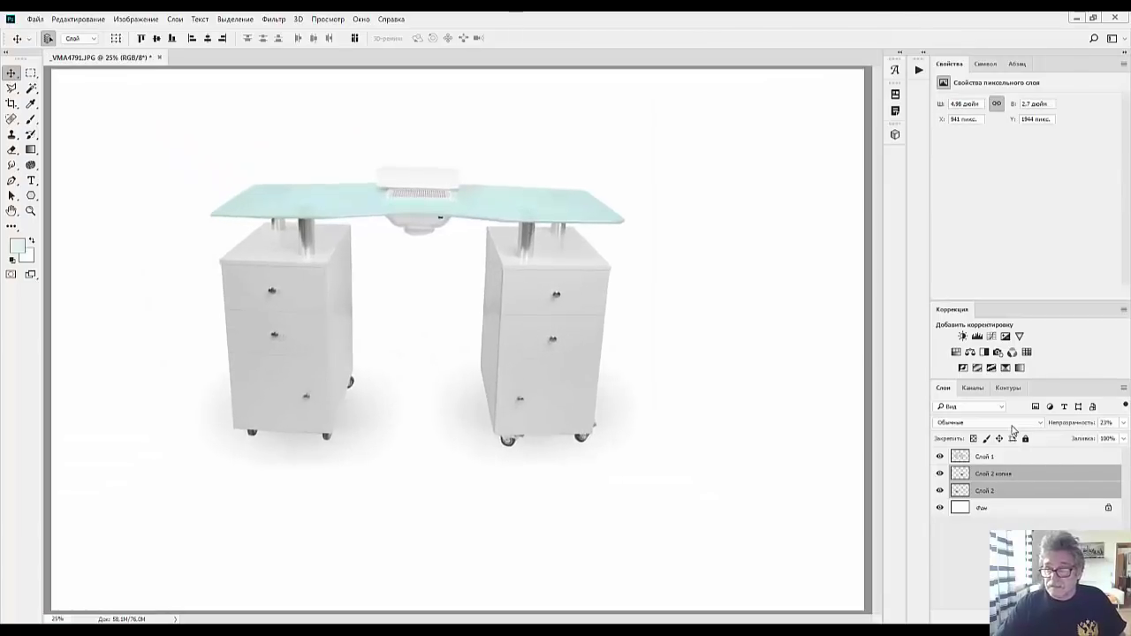
Step: Add a Levels adjustment above the desk layer and brighten the midtones to about 1.36
click(997, 457)
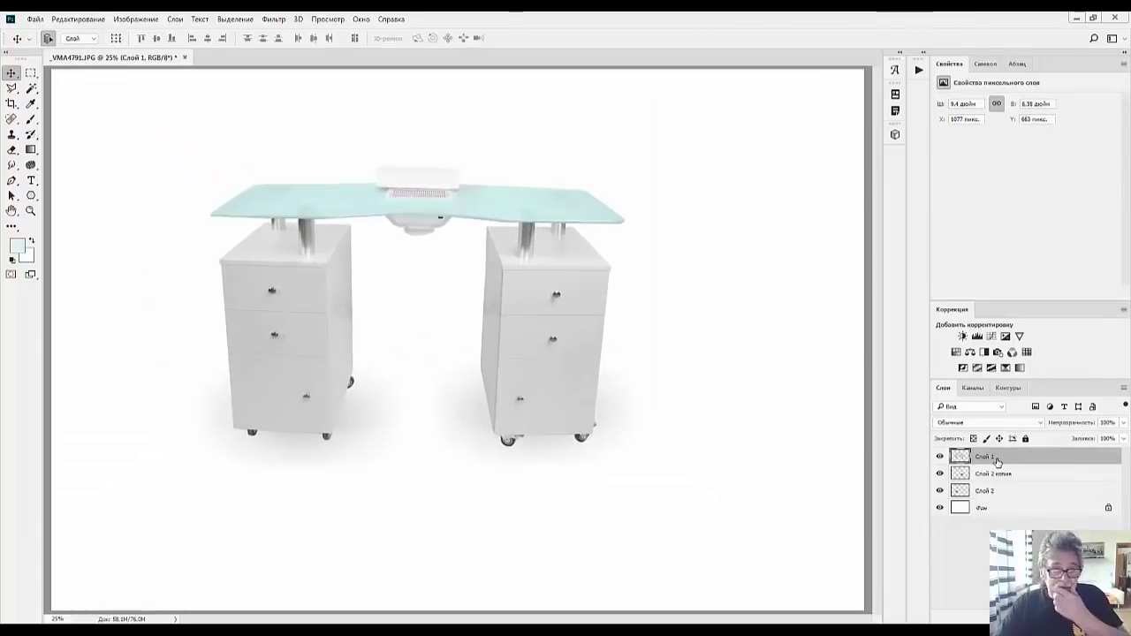
click(975, 337)
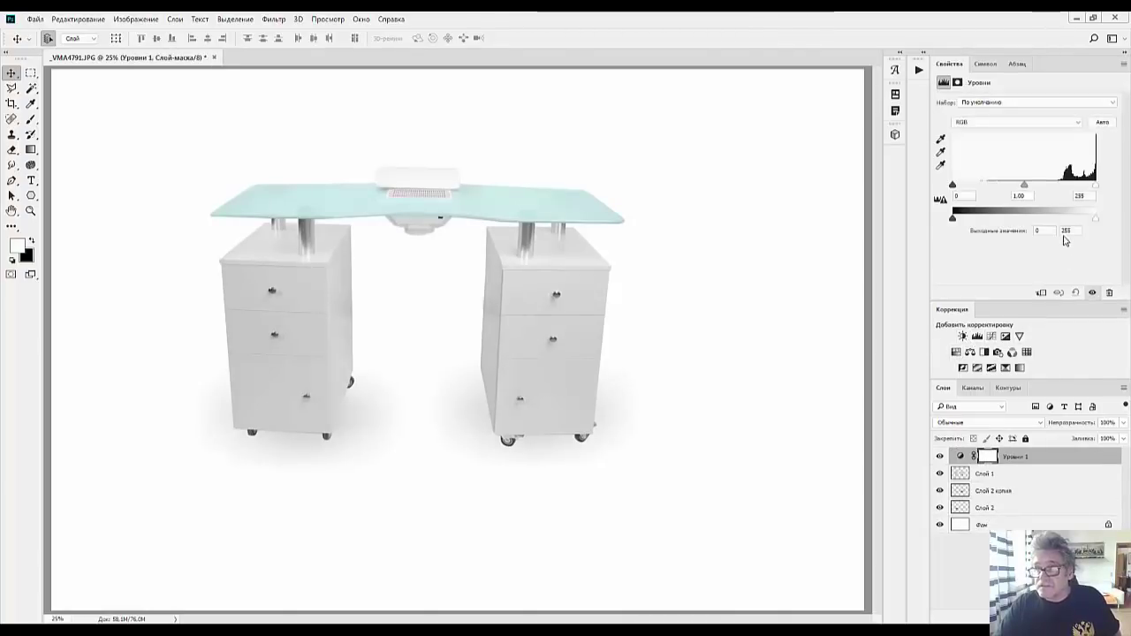
mouse_move(1025, 186)
mouse_down()
mouse_move(990, 188)
mouse_move(1008, 189)
mouse_up()
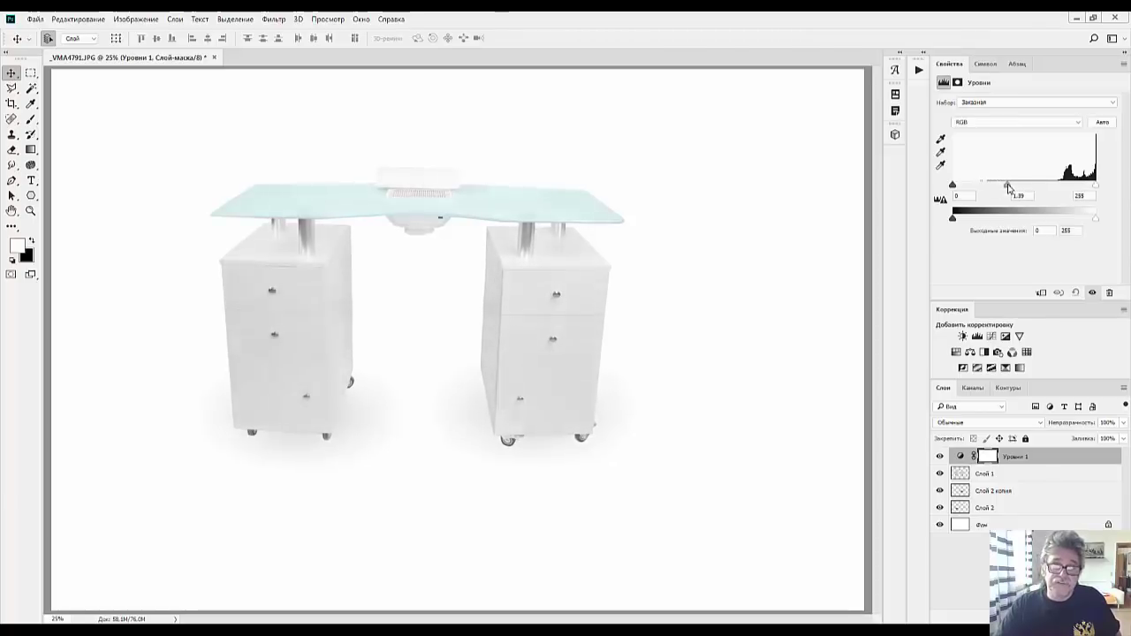
Step: Examine the brightened desk at several zoom levels and compare it with the Levels adjustment hidden and shown
click(987, 455)
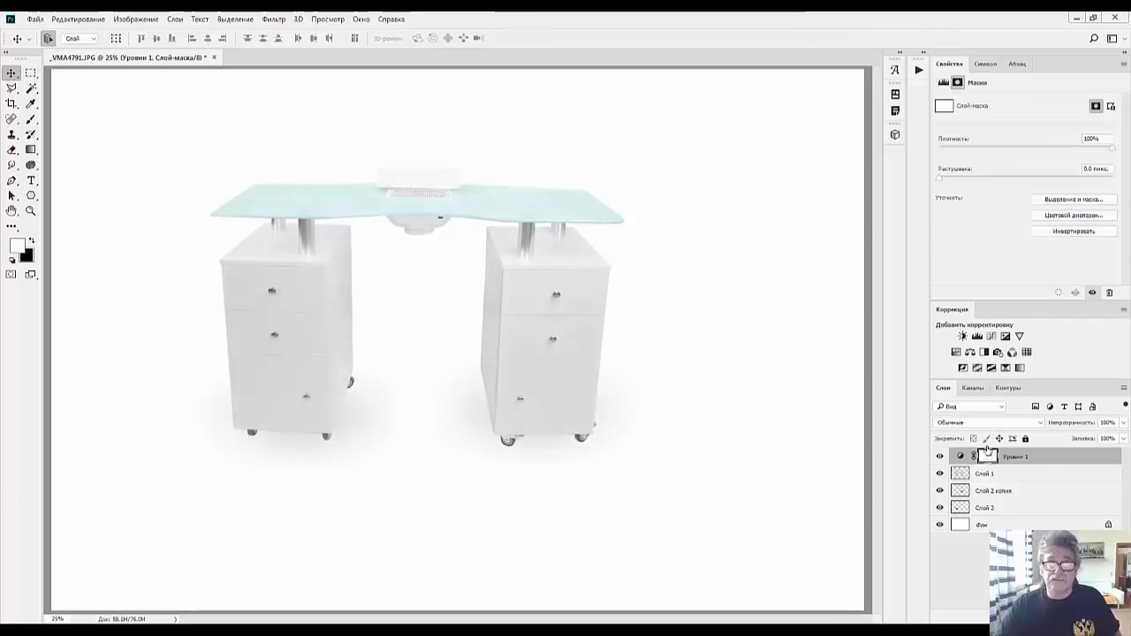
key(ctrl+minus)
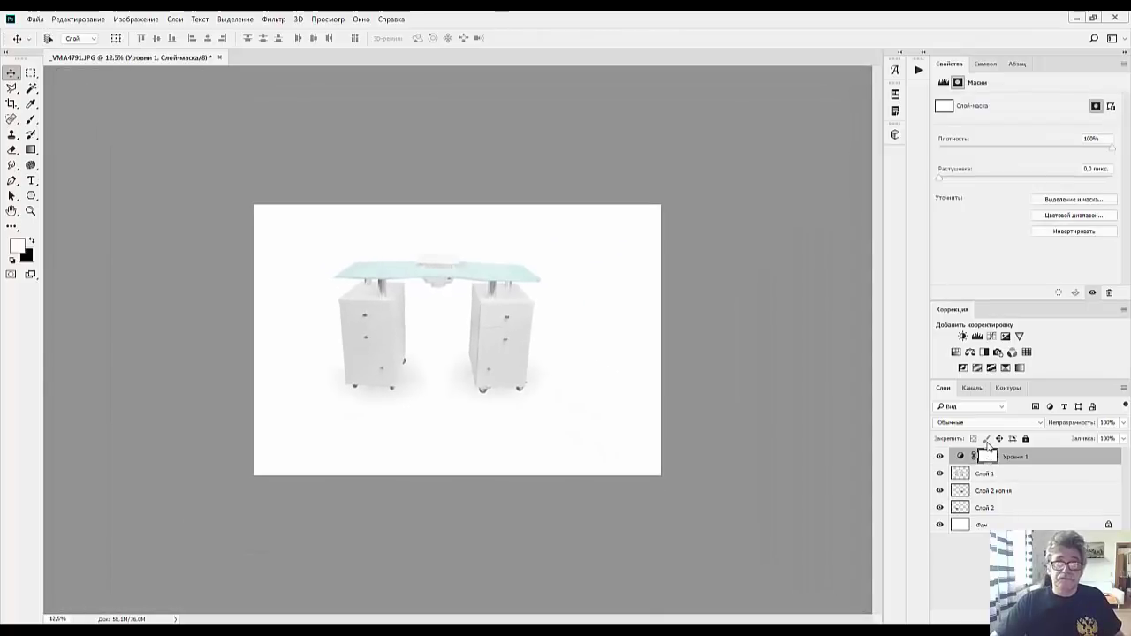
key(ctrl+plus)
key(ctrl+plus)
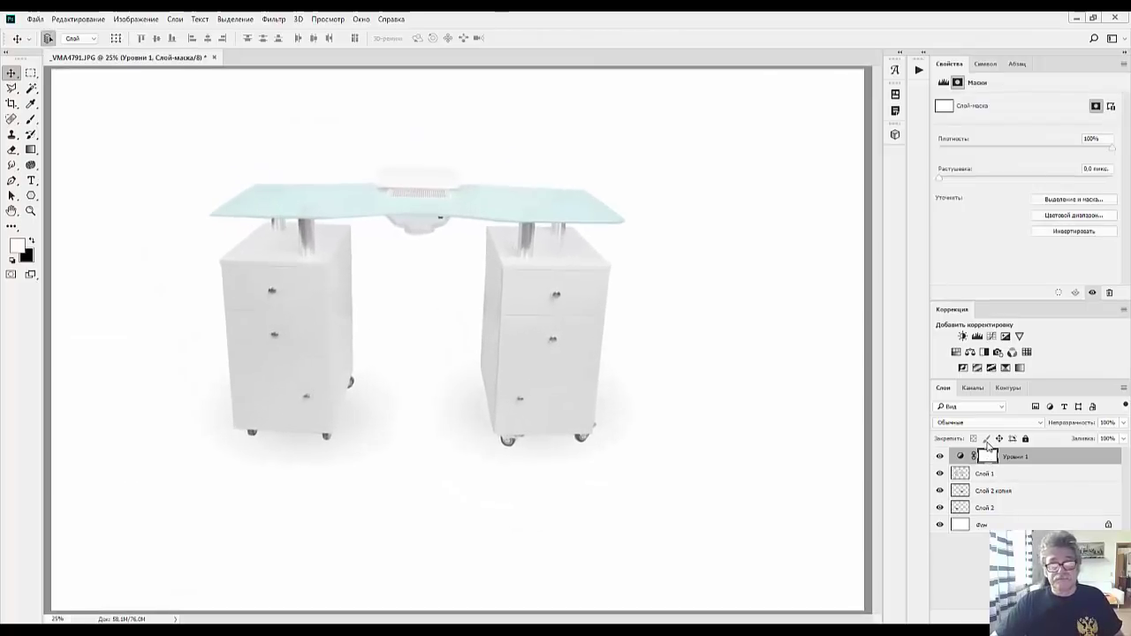
key(ctrl+minus)
key(ctrl+minus)
key(ctrl+minus)
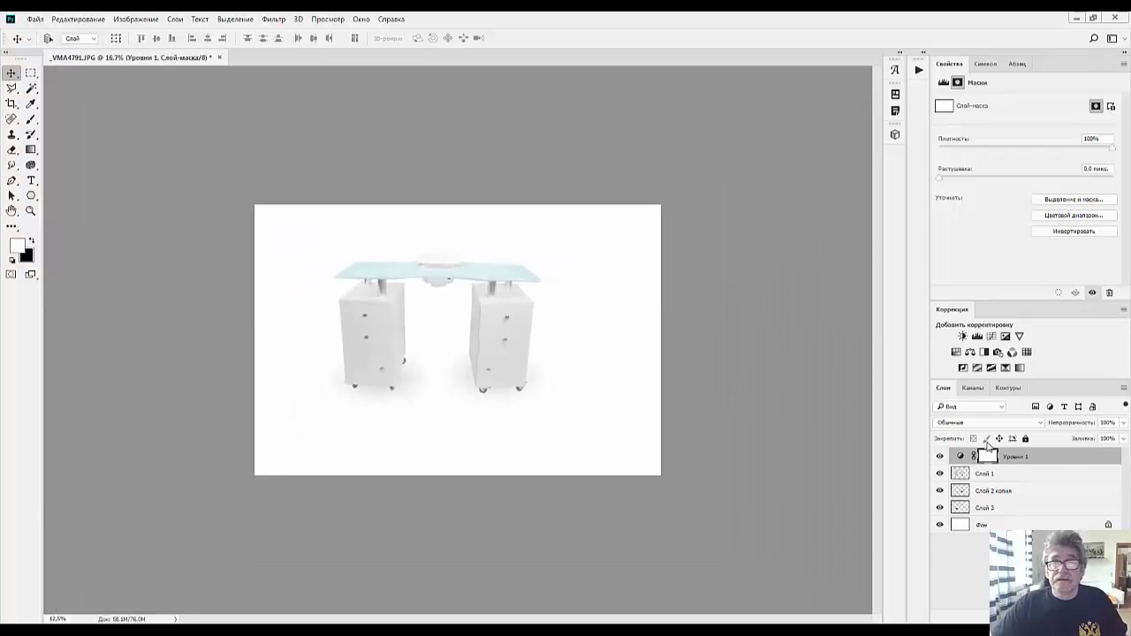
key(ctrl+plus)
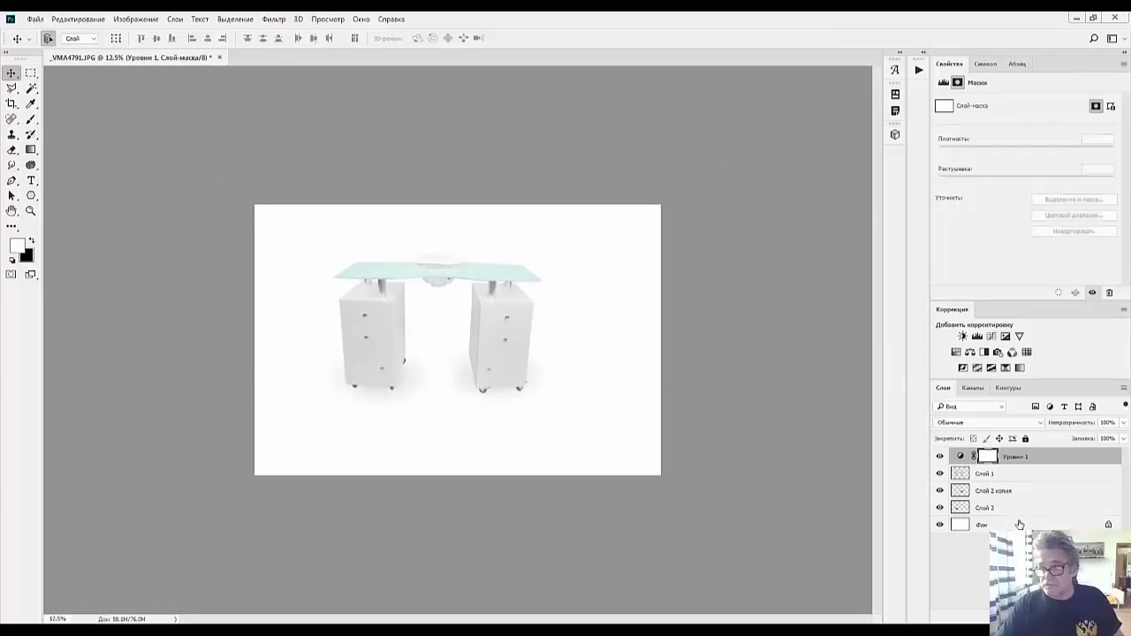
key(ctrl+alt+a)
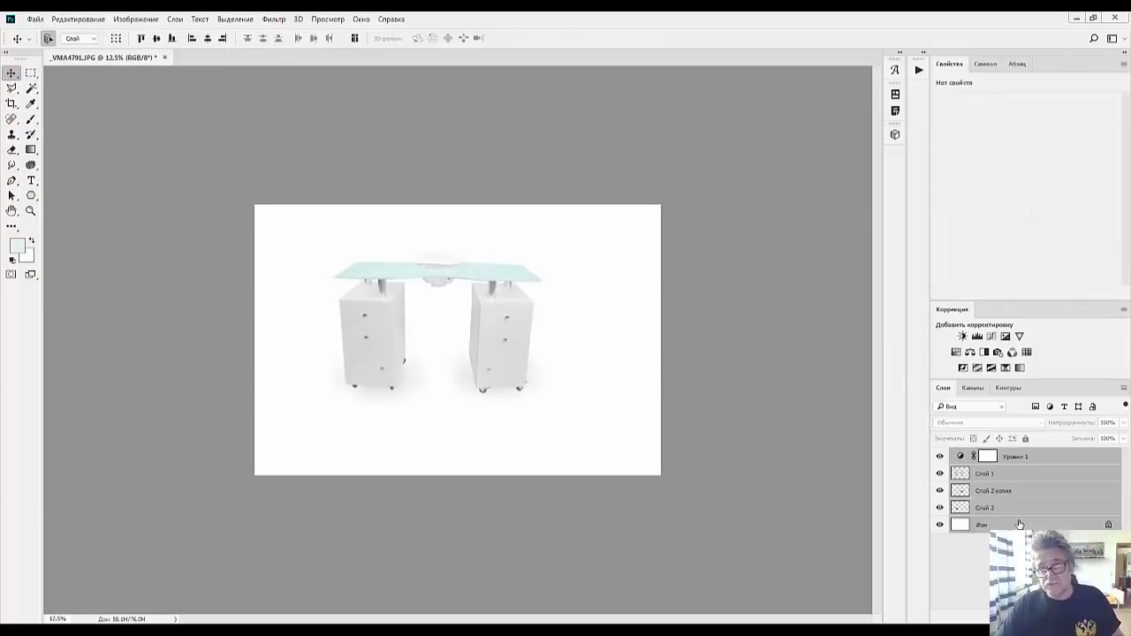
click(940, 459)
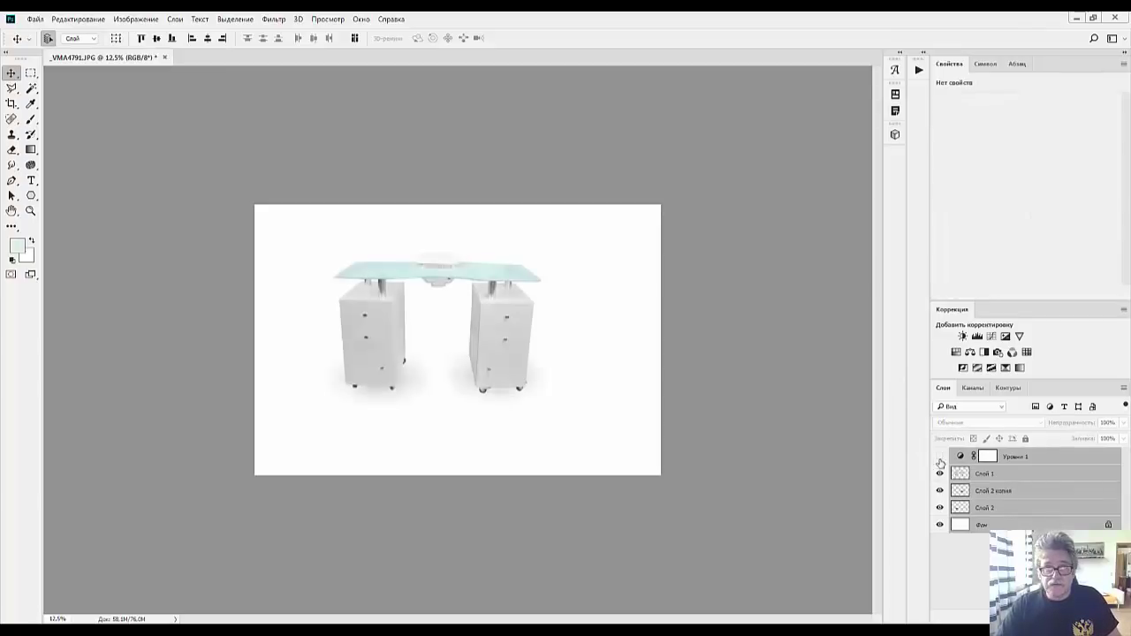
click(940, 459)
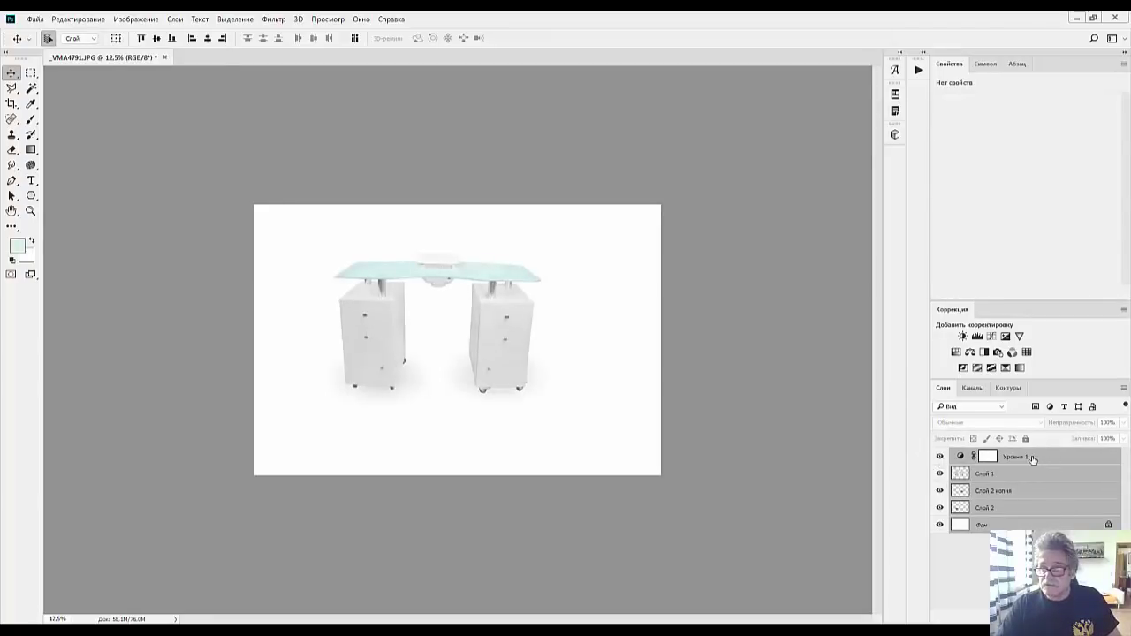
Step: Paint black with the Brush on the Levels layer mask over the glass tabletop to exclude it from the brightening
click(1012, 456)
click(985, 457)
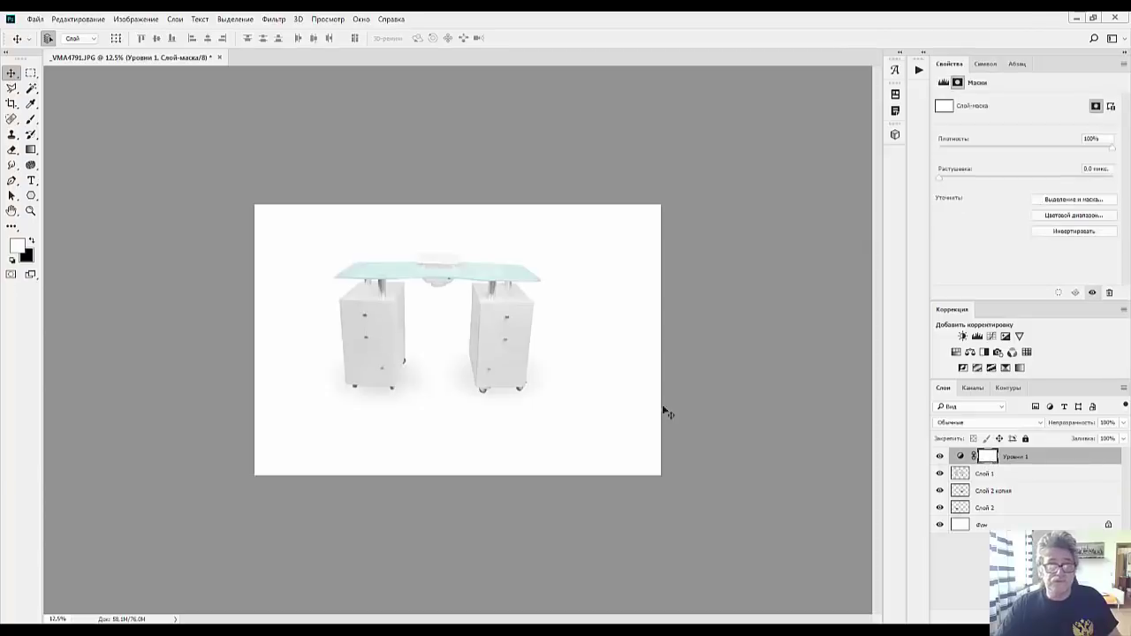
click(31, 118)
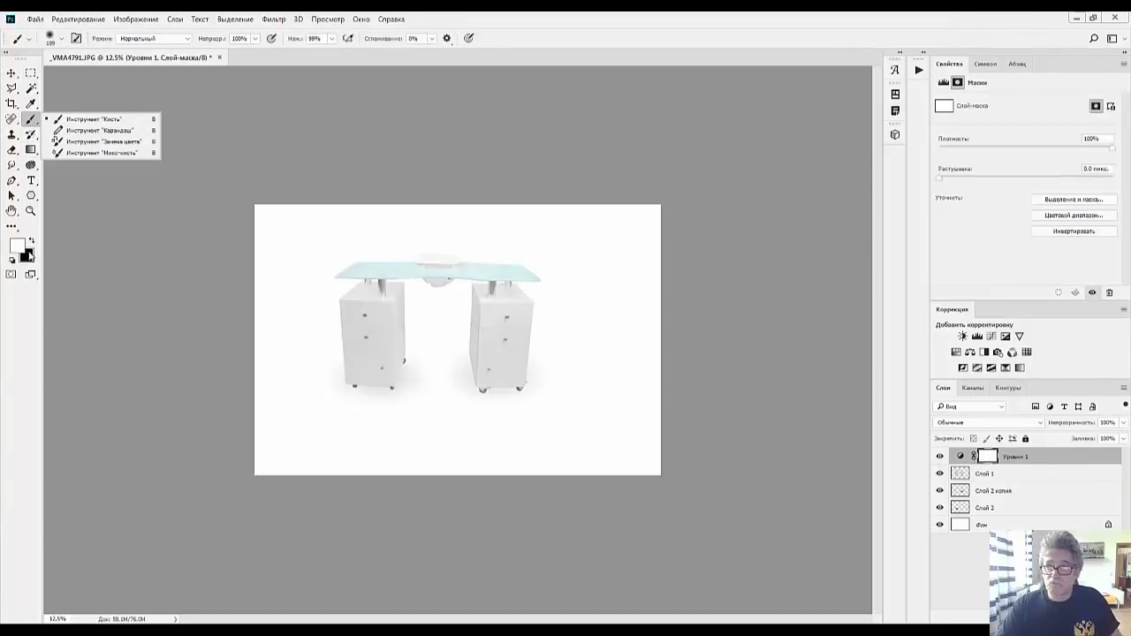
click(30, 241)
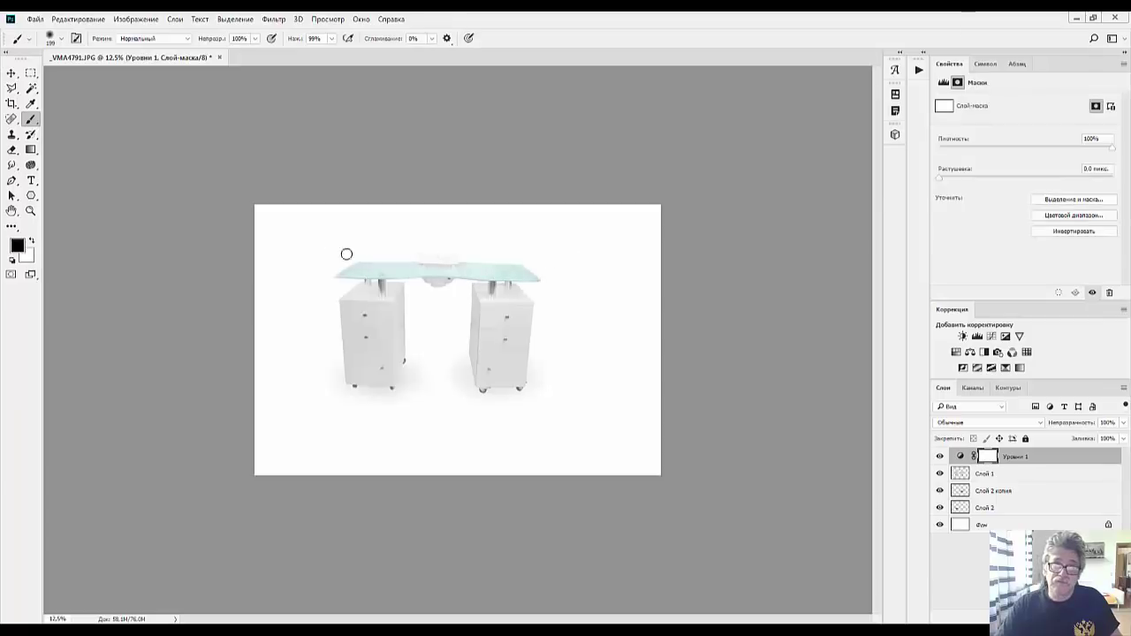
mouse_move(271, 260)
mouse_down()
mouse_move(323, 262)
mouse_move(416, 235)
mouse_up()
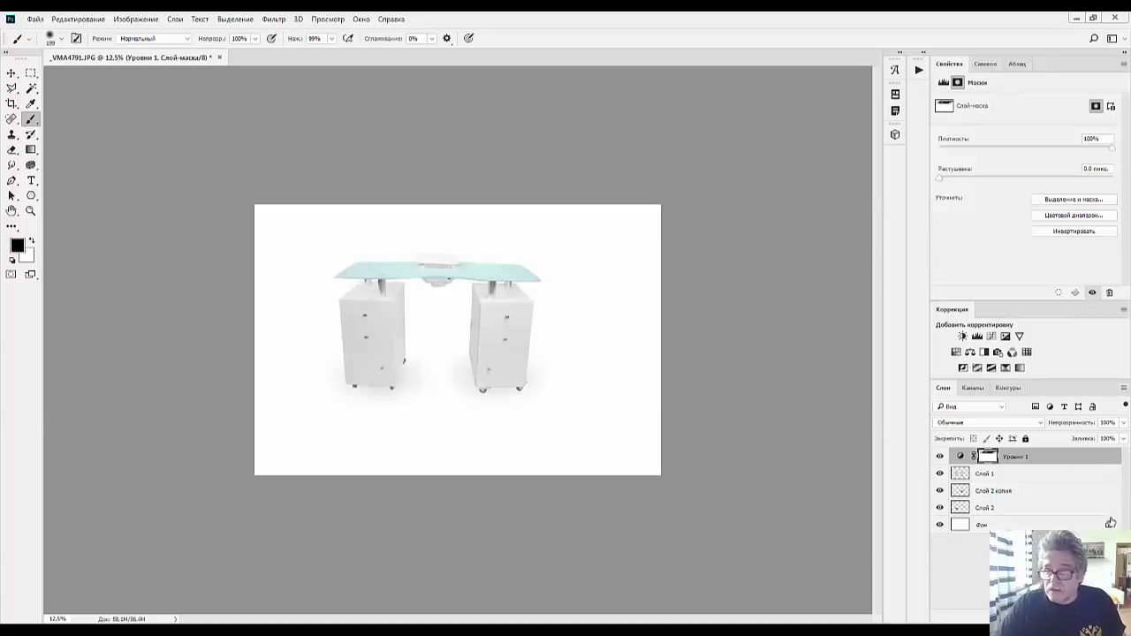
Step: Merge the masked Levels adjustment into the desk layer
click(1031, 477)
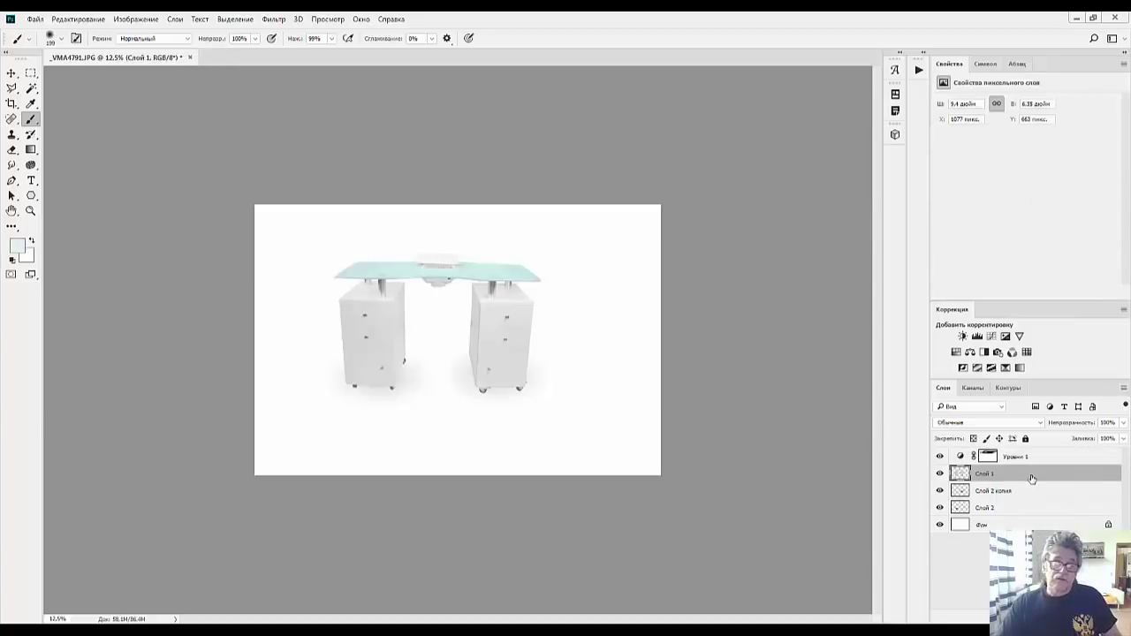
key(ctrl+plus)
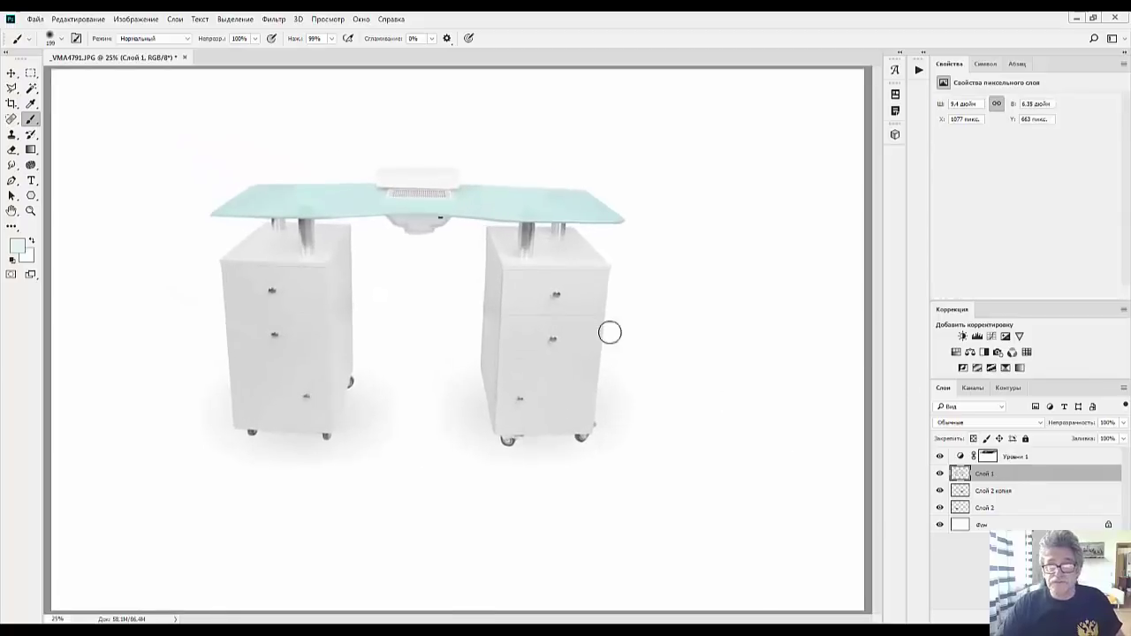
click(11, 73)
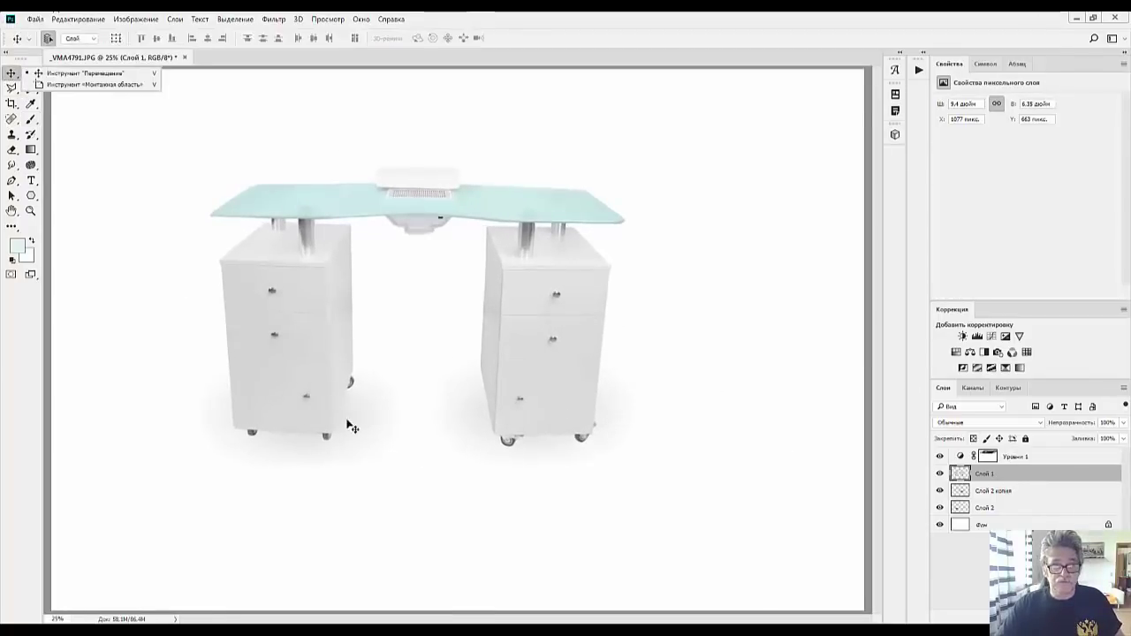
key(alt+bracketright)
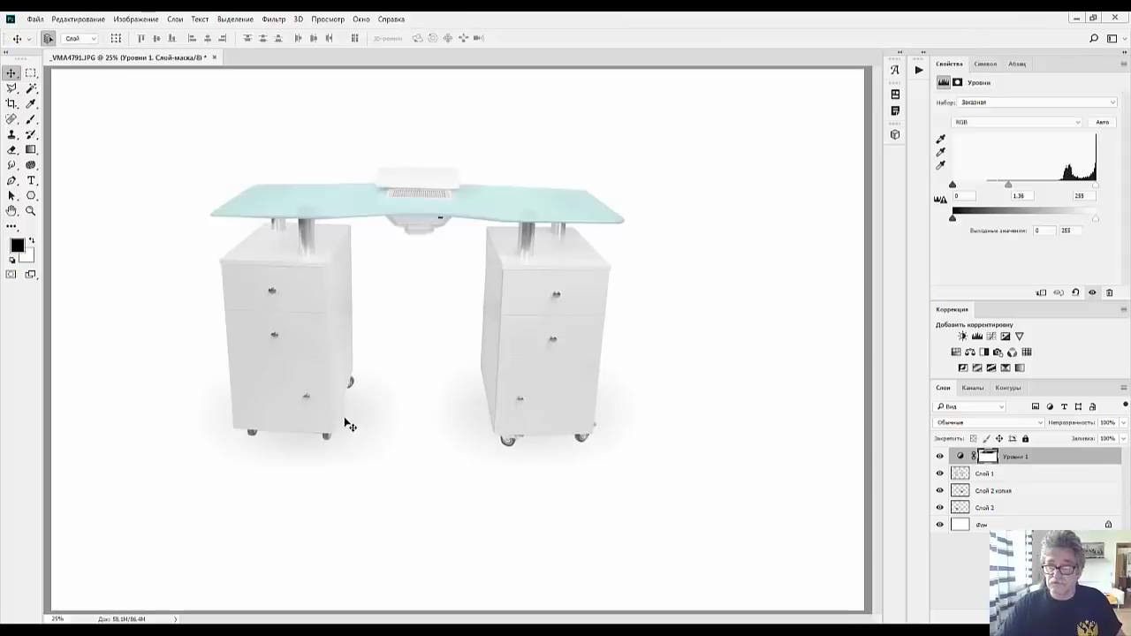
key(ctrl+2)
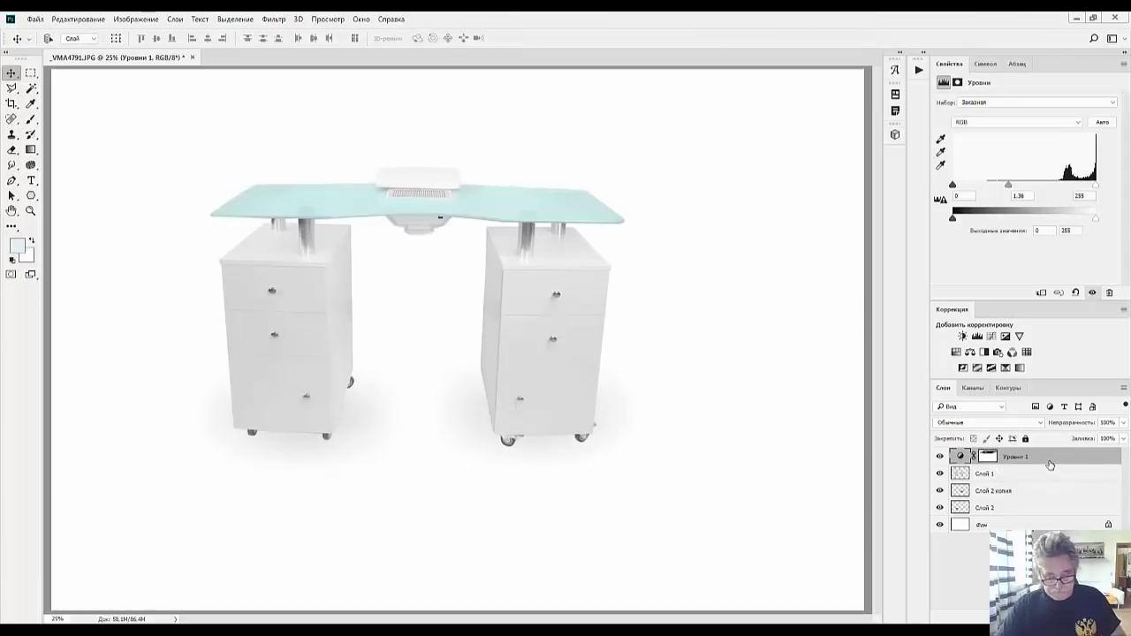
key(Delete)
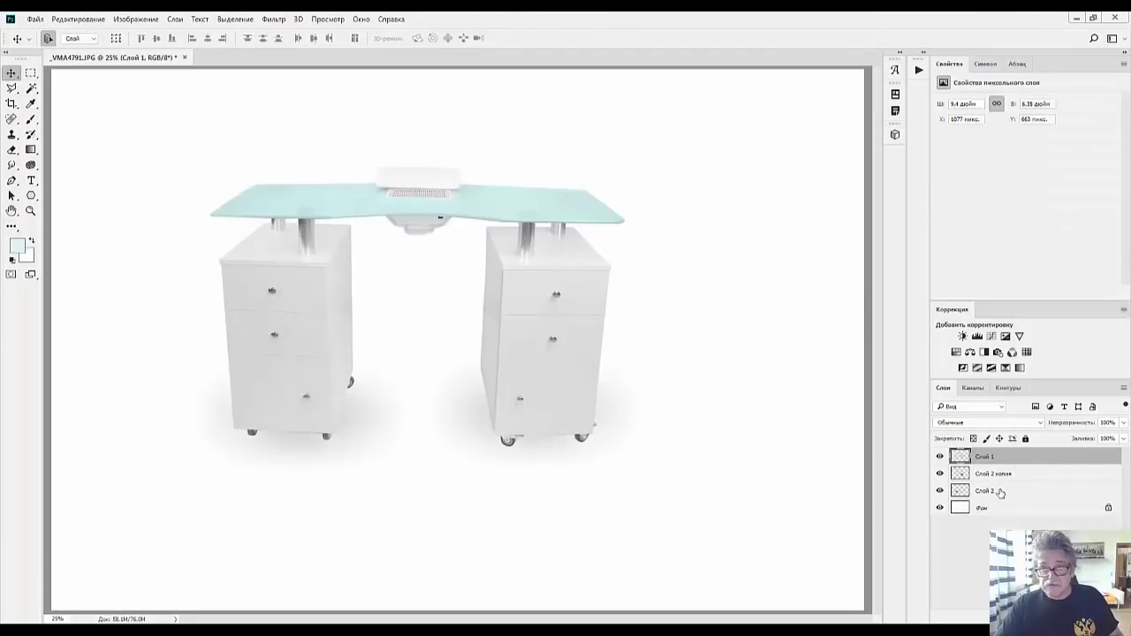
Step: Duplicate the right cabinet's shadow onto a new layer and place the copy in the empty area below the desk
click(995, 475)
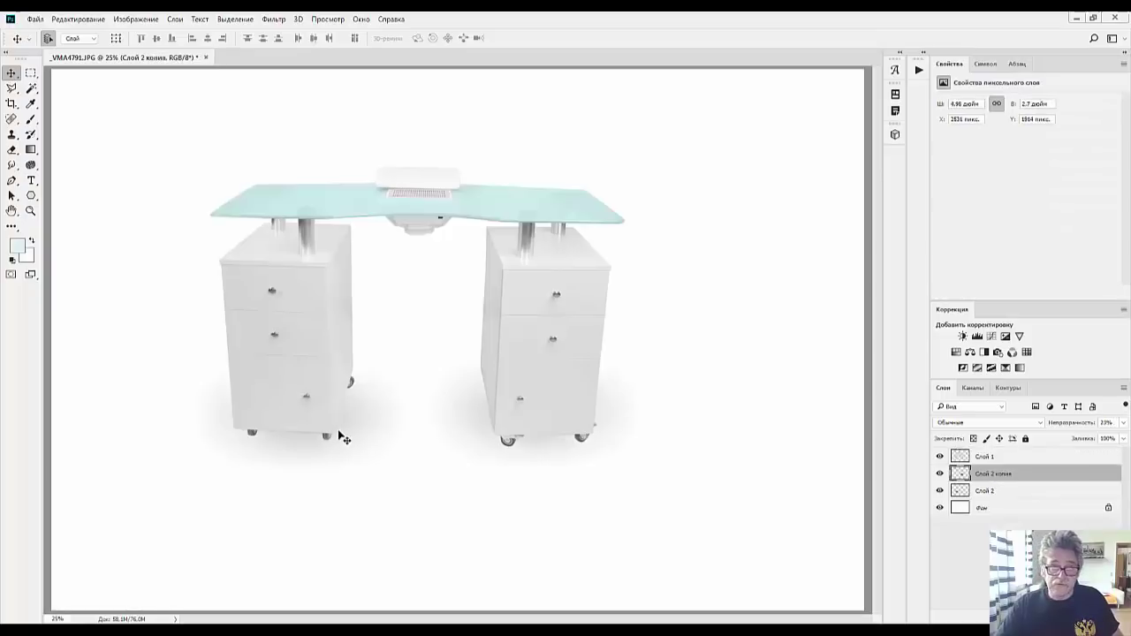
drag(352, 435, 274, 505)
Step: Try to scale the new shadow copy down to about 20% and fit it under the left cabinet's front caster
key(ctrl+t)
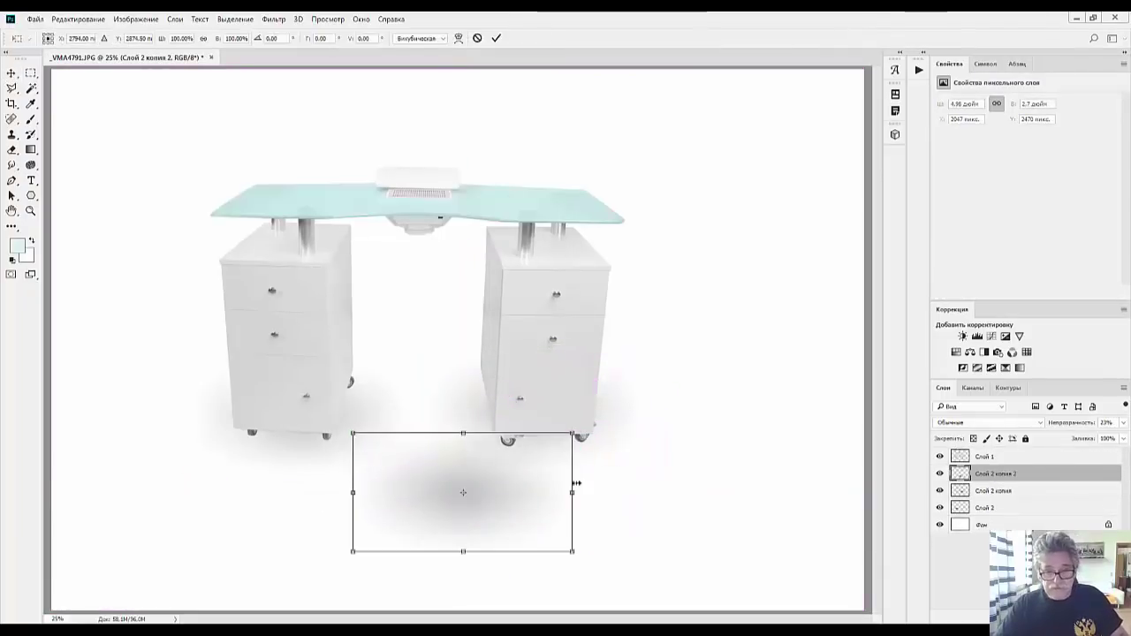
drag(573, 434, 267, 505)
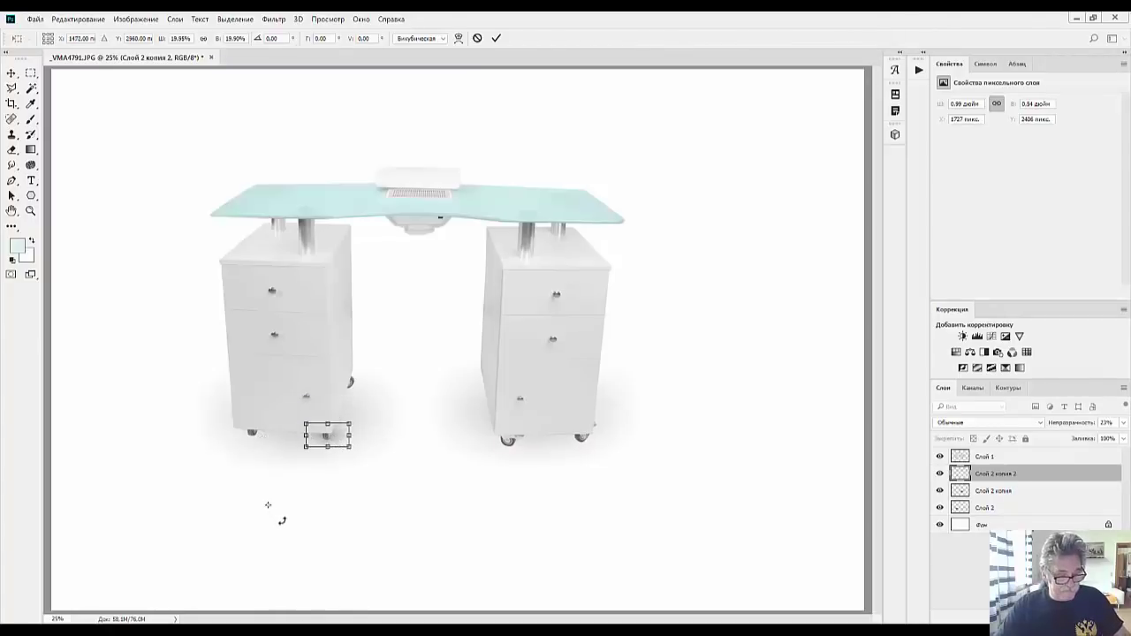
key(Escape)
click(338, 477)
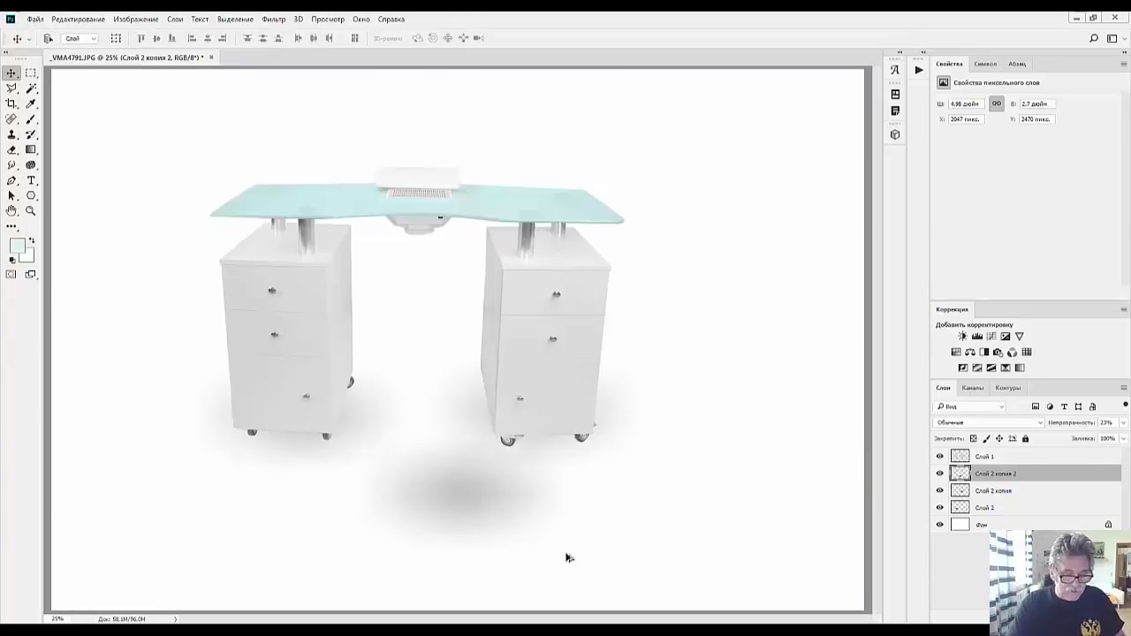
key(ctrl+z)
key(ctrl+shift+z)
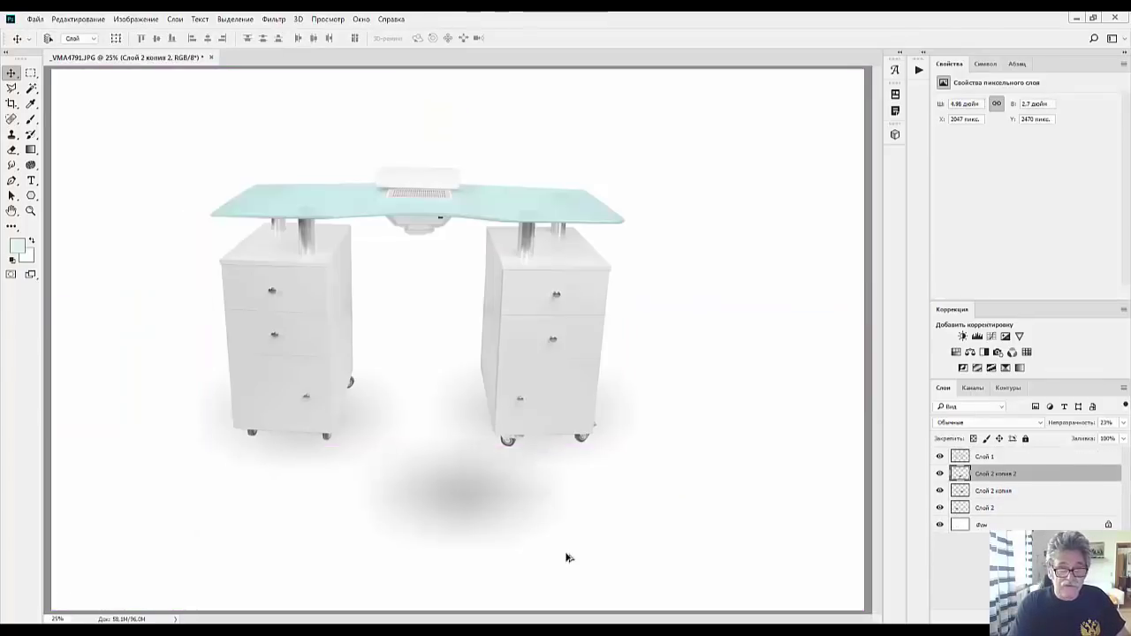
Step: Scale the spare shadow copy below the desk down proportionally to about 15% and apply the transformation
click(567, 556)
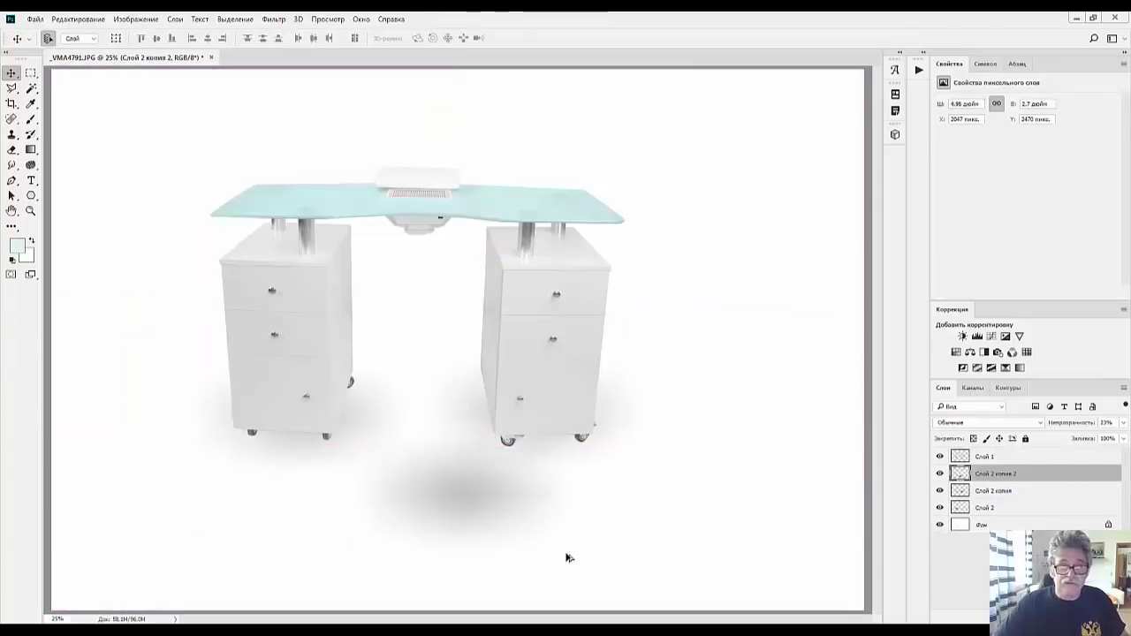
key(ctrl+t)
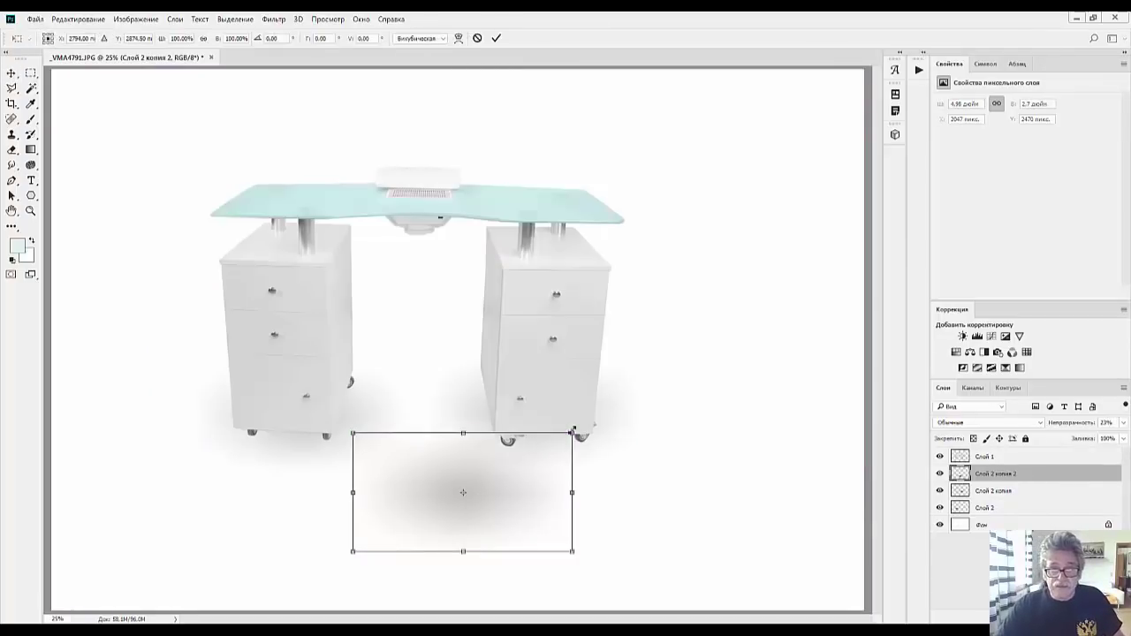
drag(573, 432, 368, 508)
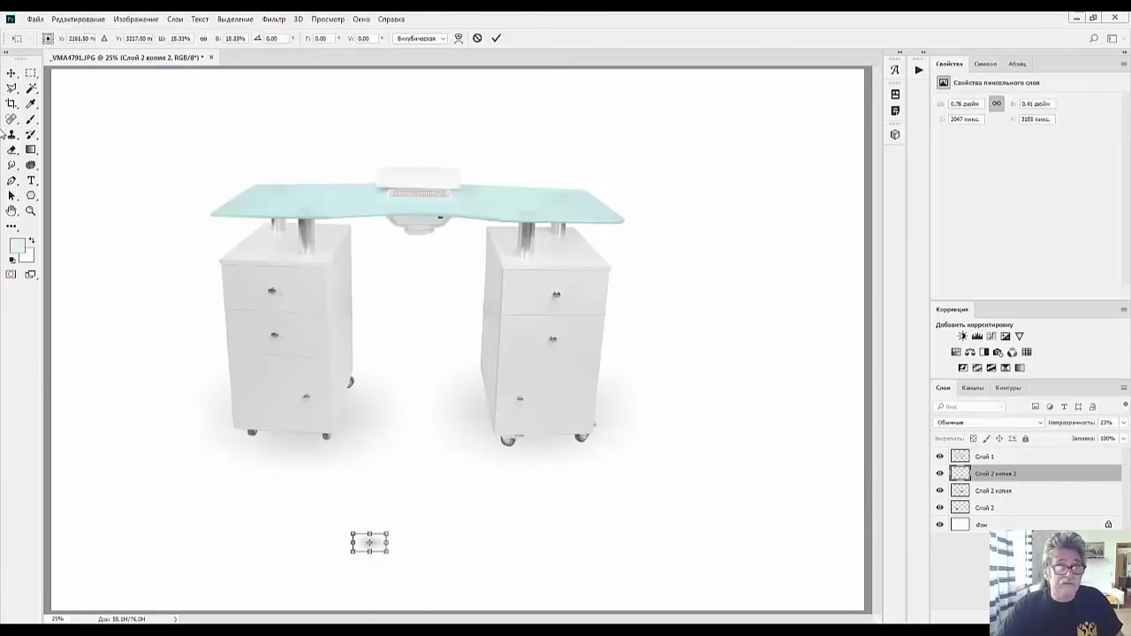
click(10, 76)
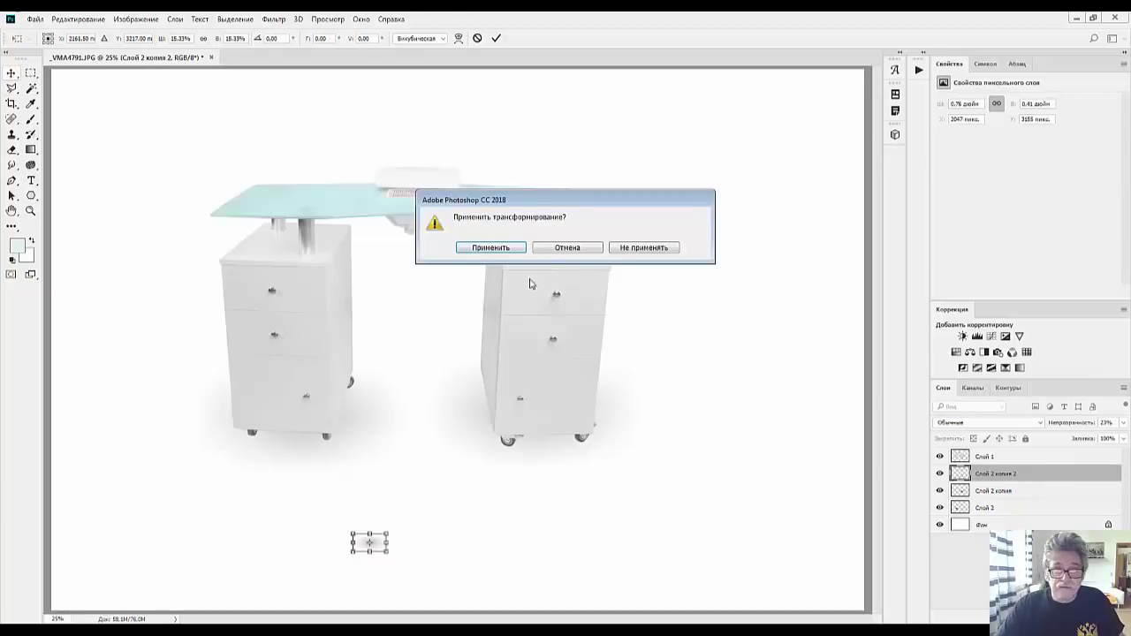
click(500, 247)
Step: Move the small shadow under a caster and place duplicates of it beneath the other visible casters of both cabinets
drag(371, 539, 583, 442)
drag(583, 442, 345, 388)
click(515, 586)
key(ctrl+minus)
key(ctrl+minus)
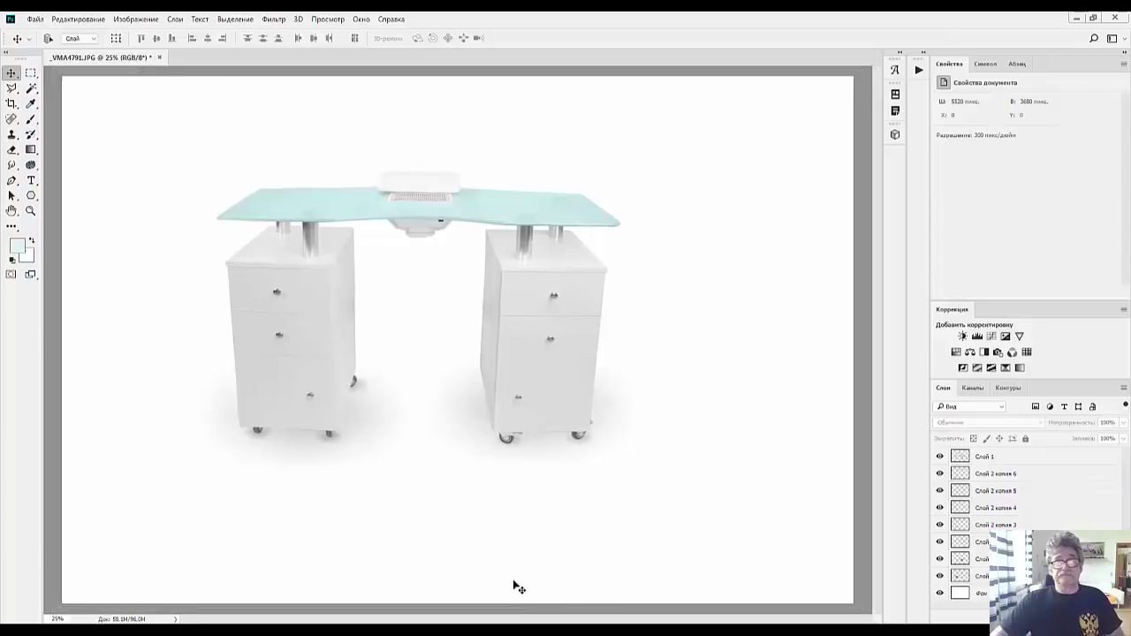
key(ctrl+plus)
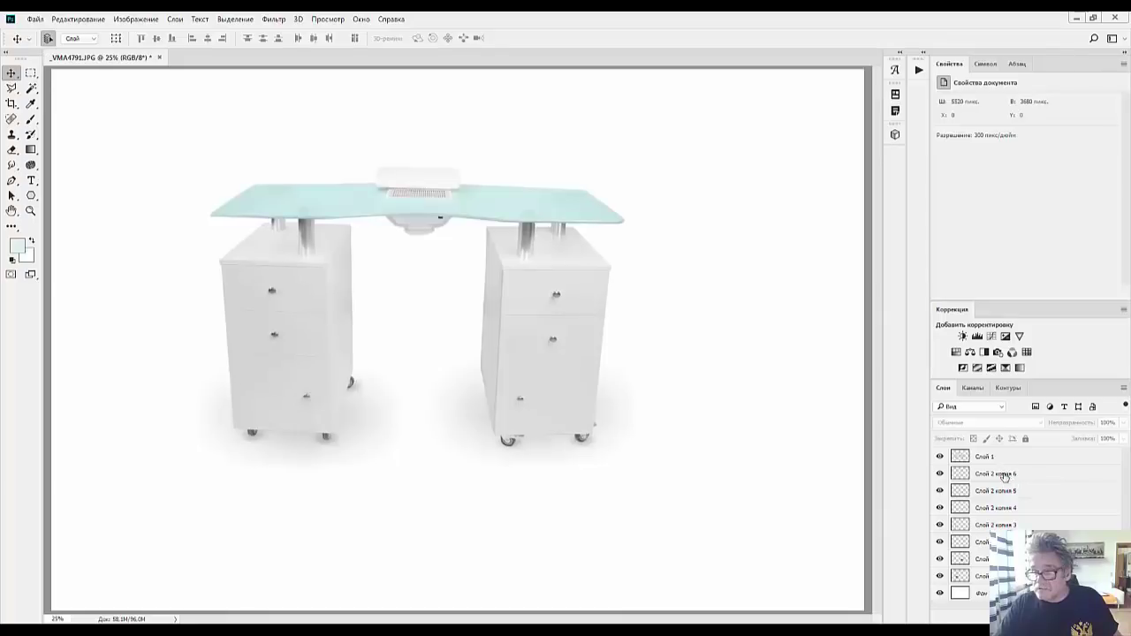
Step: Merge all shadow layers, from Слой 2 to Слой 2 копия 6, into one layer, leaving out the desk layer
click(939, 456)
click(939, 457)
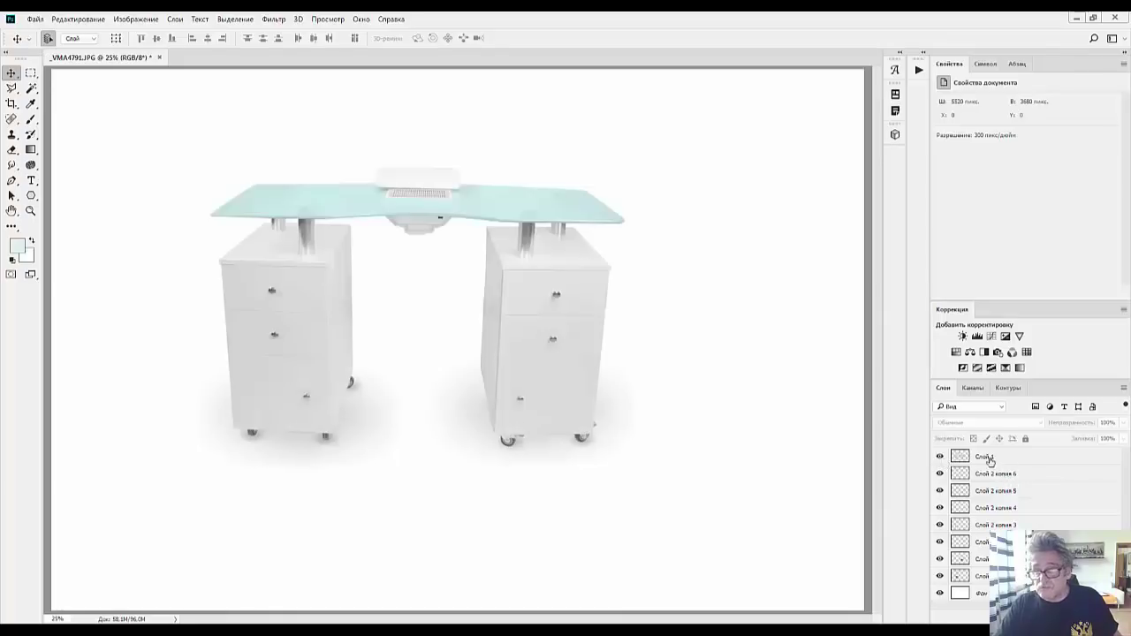
click(1004, 458)
click(1008, 474)
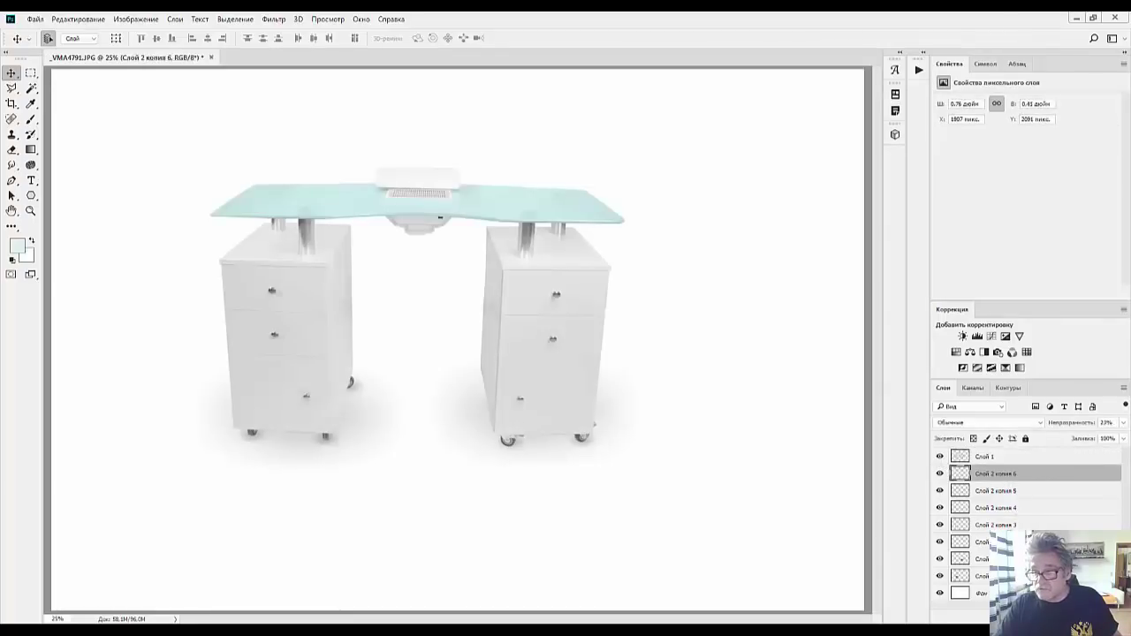
shift+click(1007, 575)
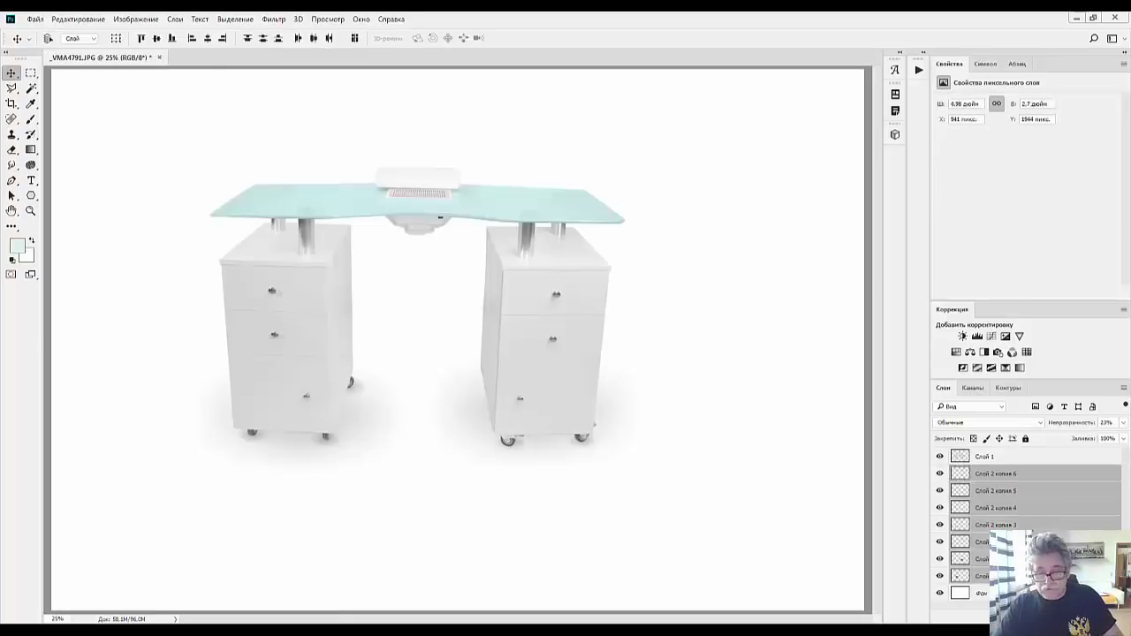
key(ctrl+e)
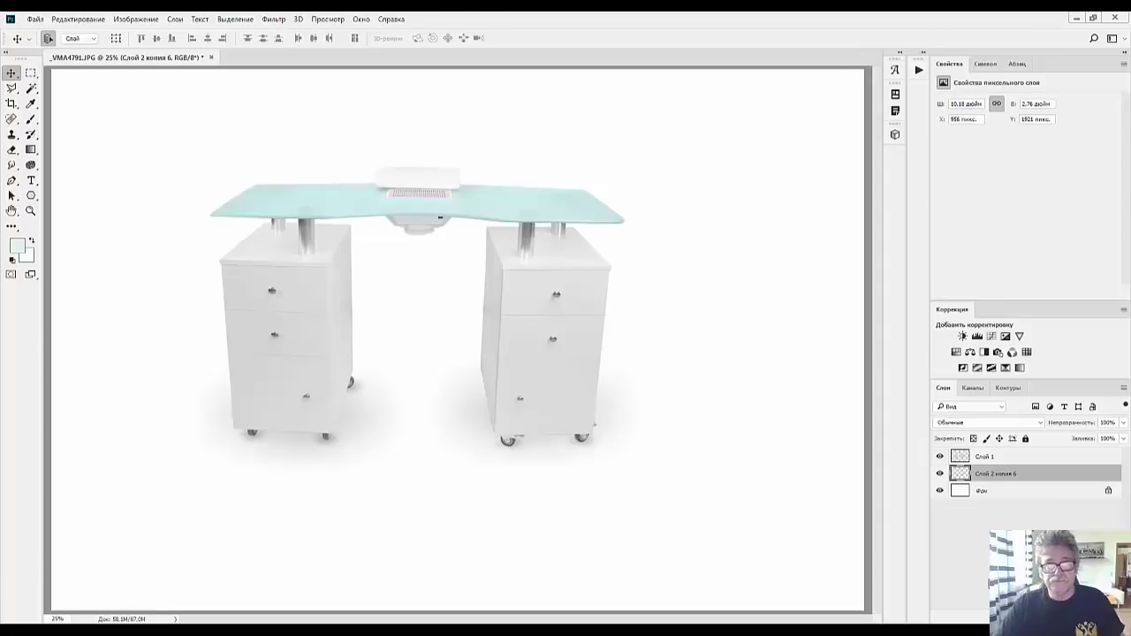
Step: Save the layered image as the Photoshop file _VMA4791 in the 27.04.2018 folder
key(ctrl+minus)
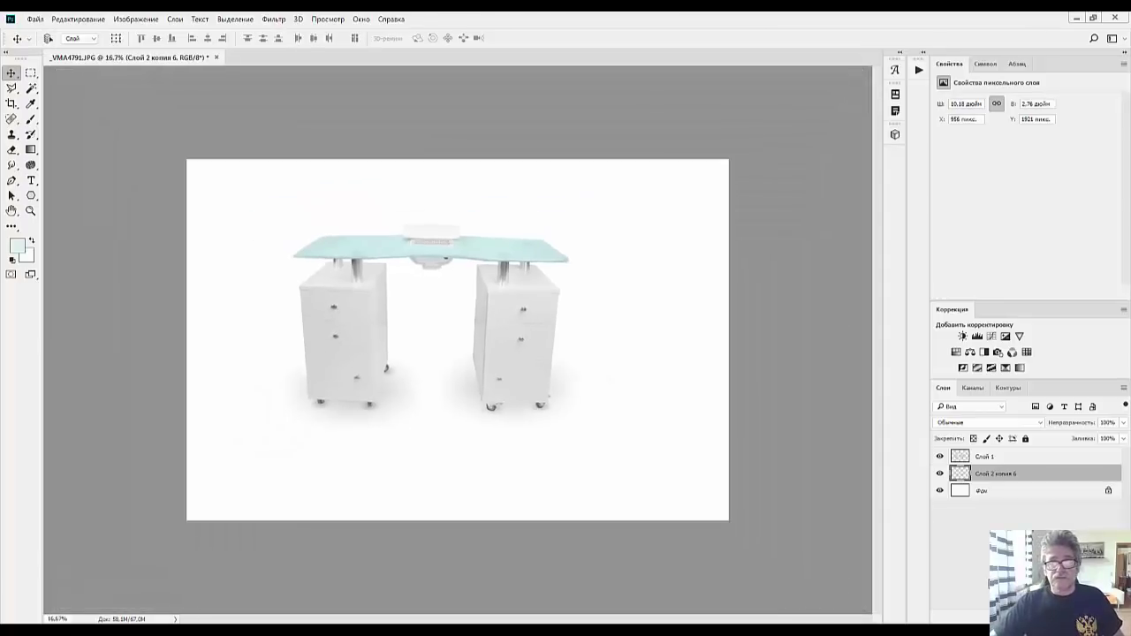
click(34, 19)
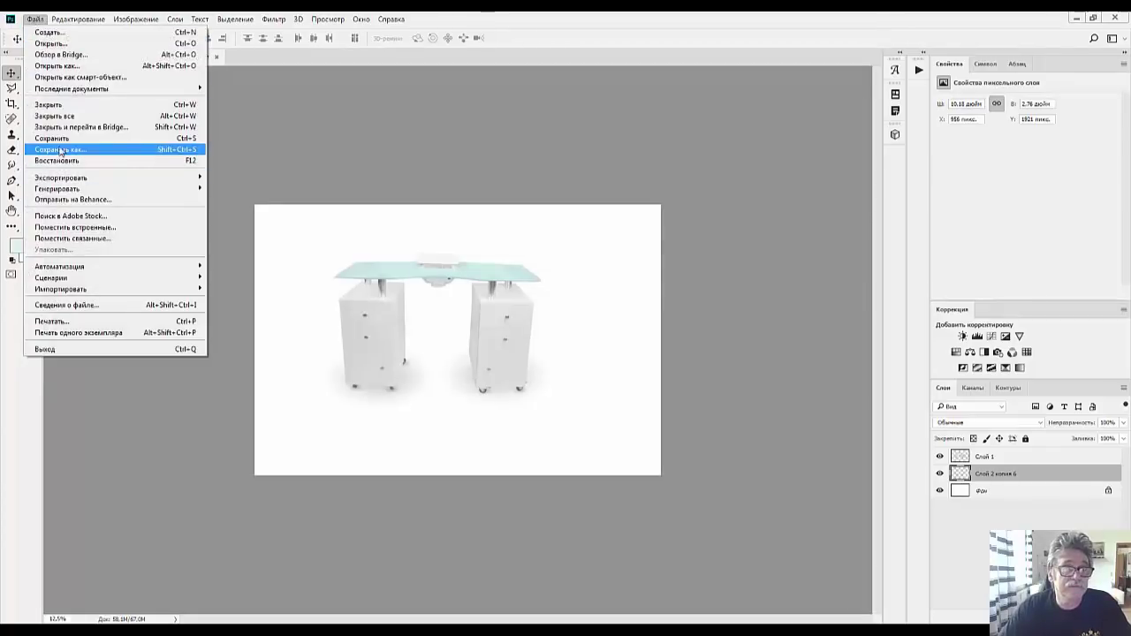
click(58, 138)
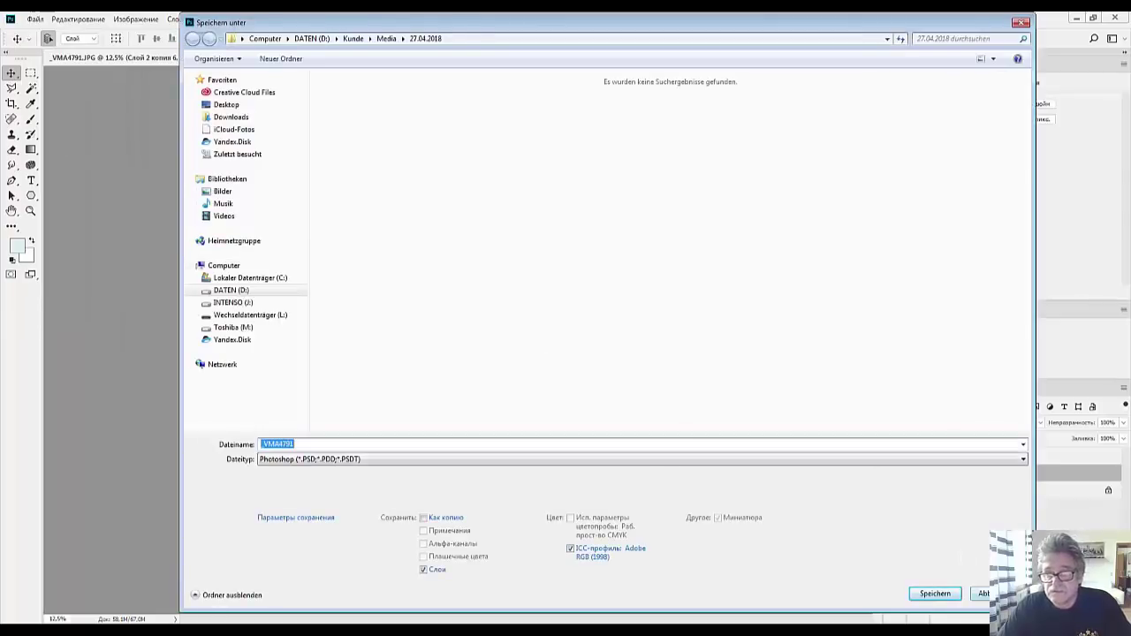
key(Return)
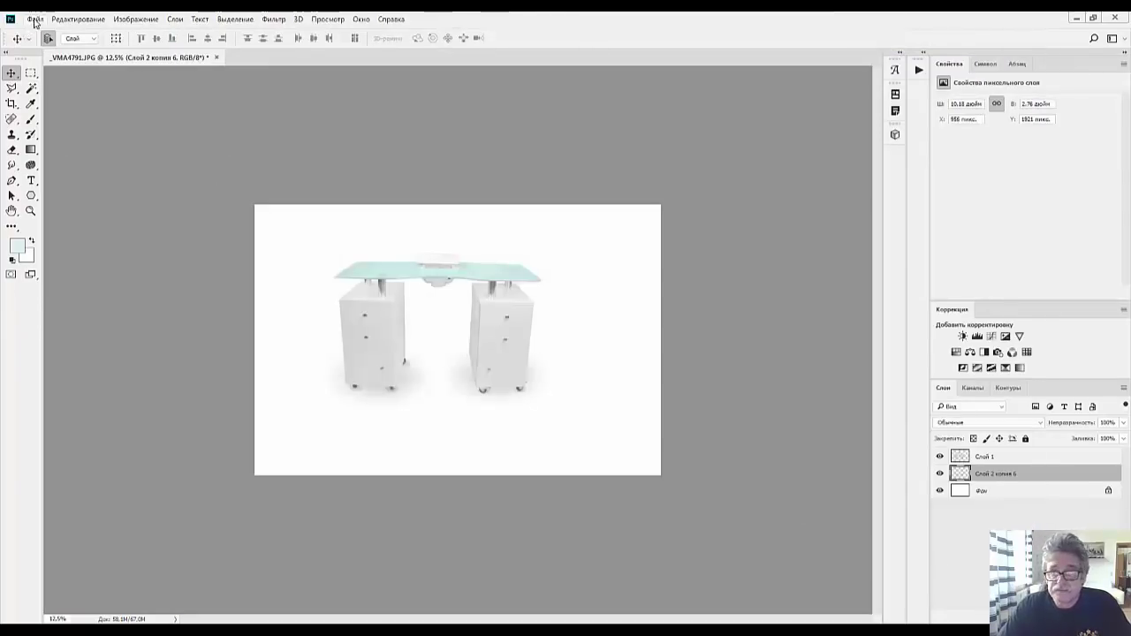
Step: Merge the desk, shadow and background layers into one and save the image as a progressive JPEG at best quality with 3 scans
click(1011, 458)
shift+click(1011, 491)
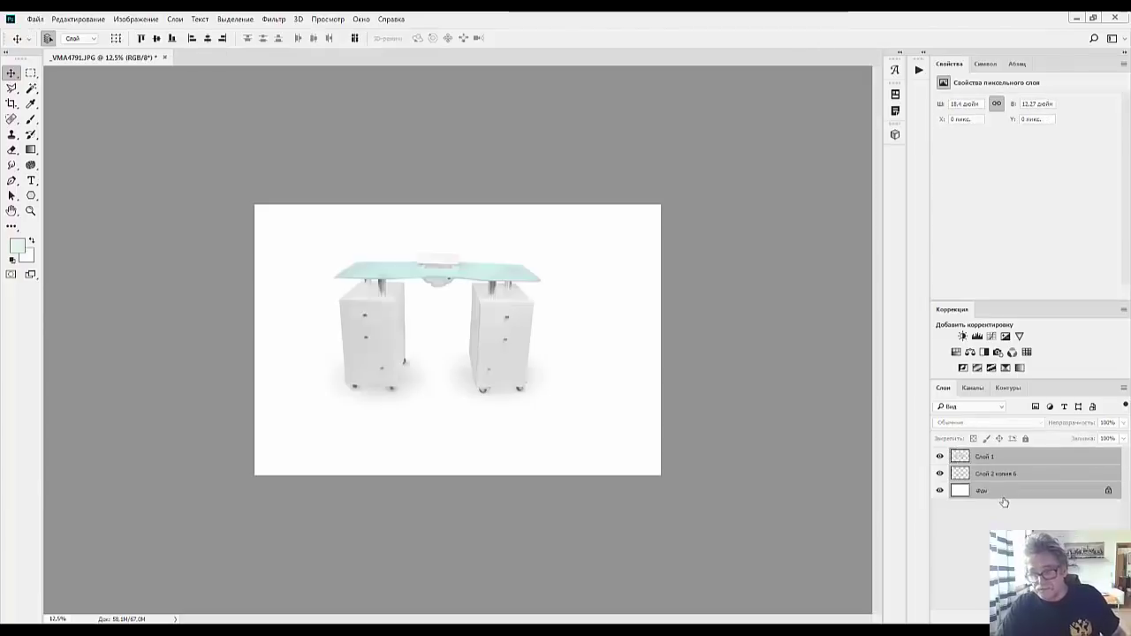
key(ctrl+e)
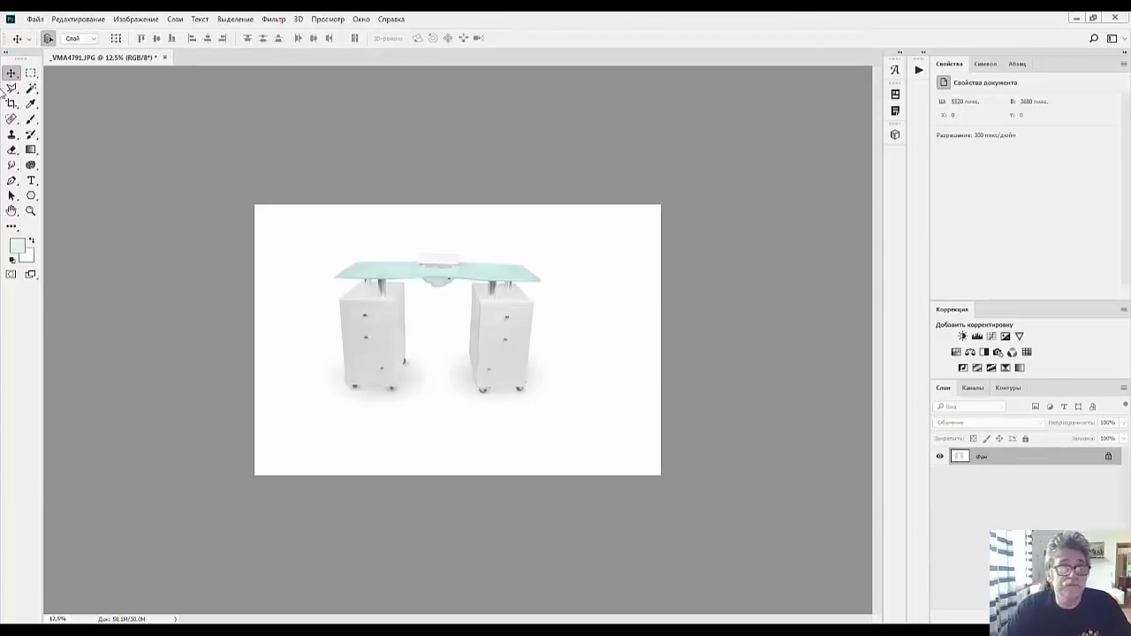
click(36, 19)
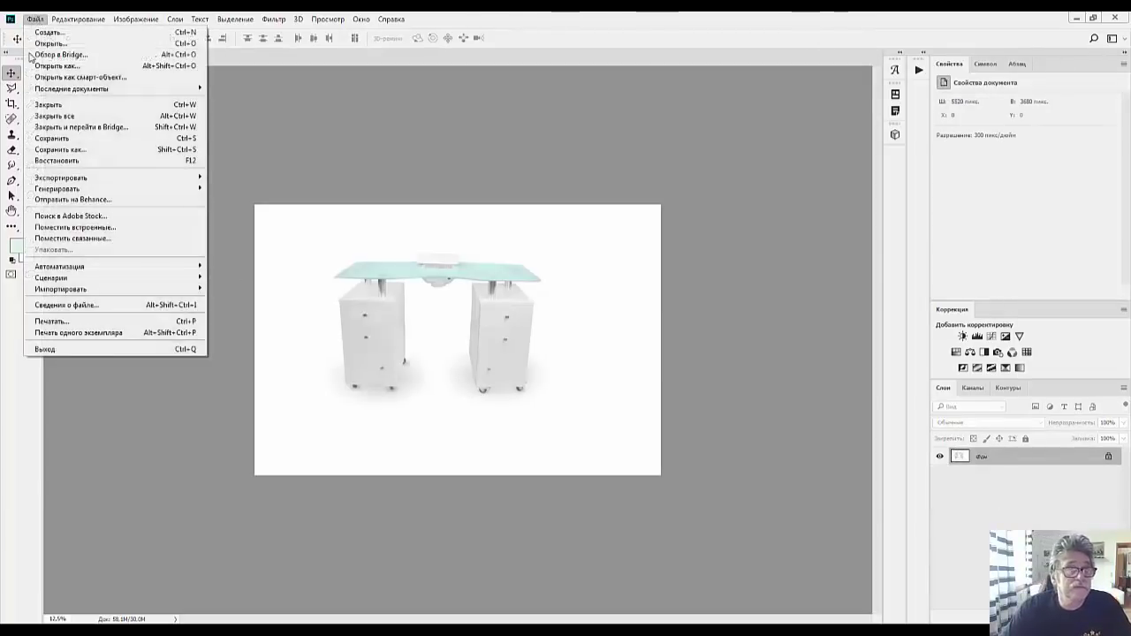
click(54, 138)
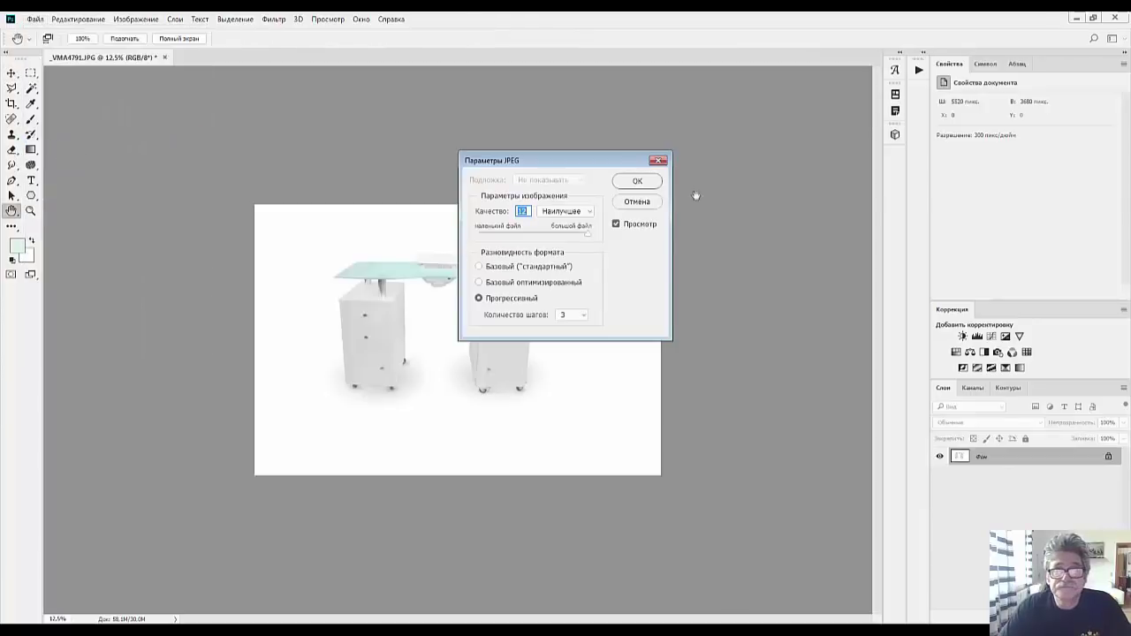
click(652, 184)
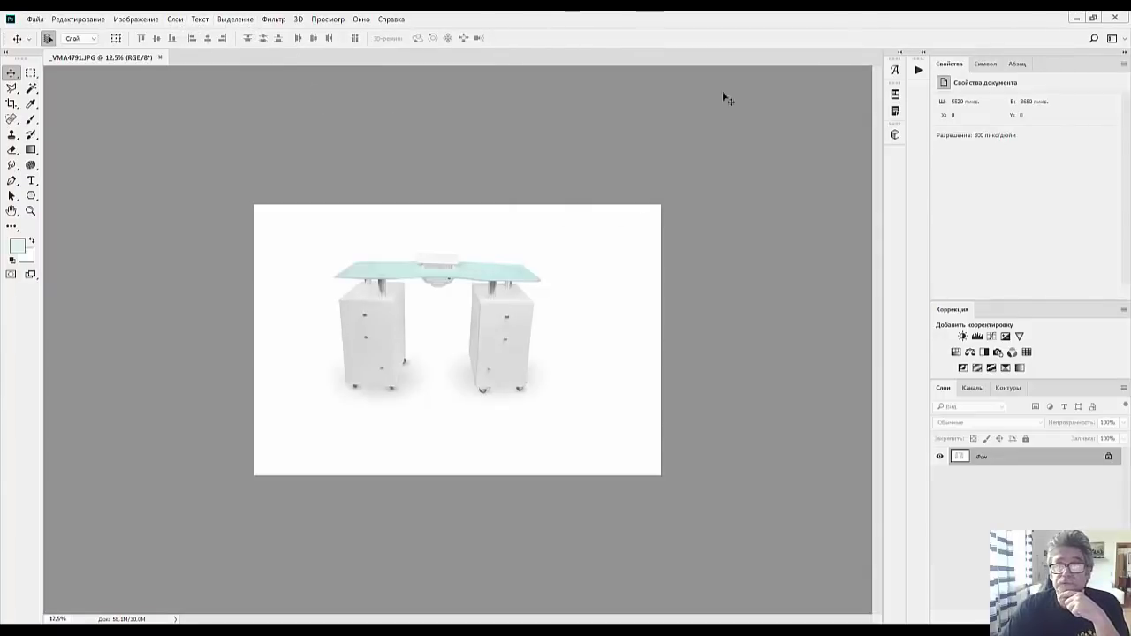
Step: Select the desk and its shadows with a 3:2 rectangular marquee and run the recorded "media" action on it
click(918, 69)
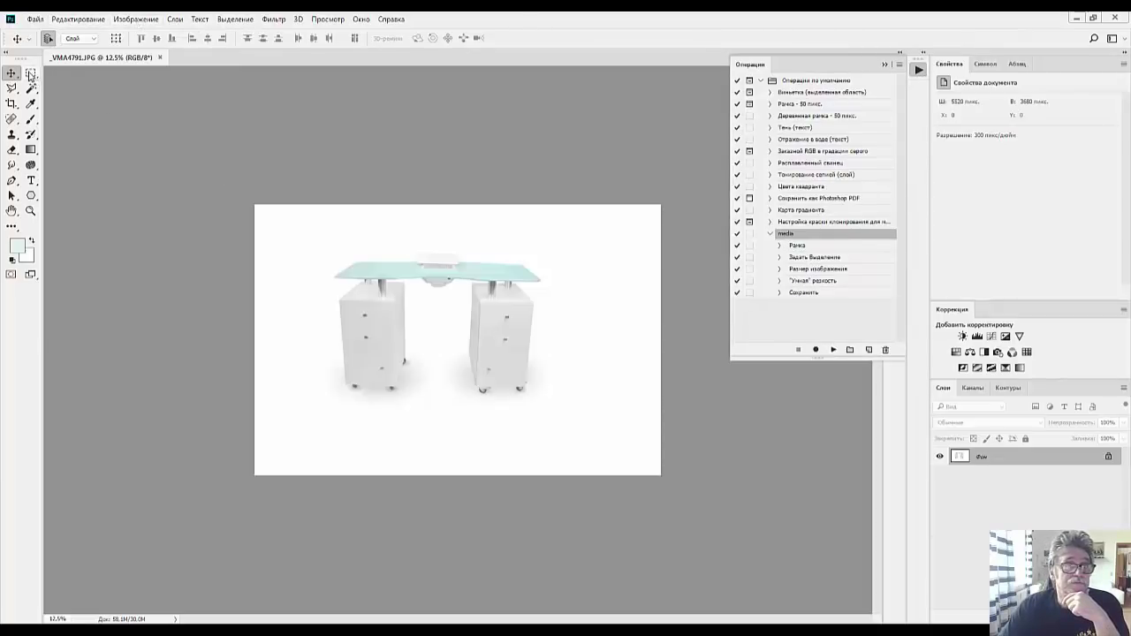
click(30, 73)
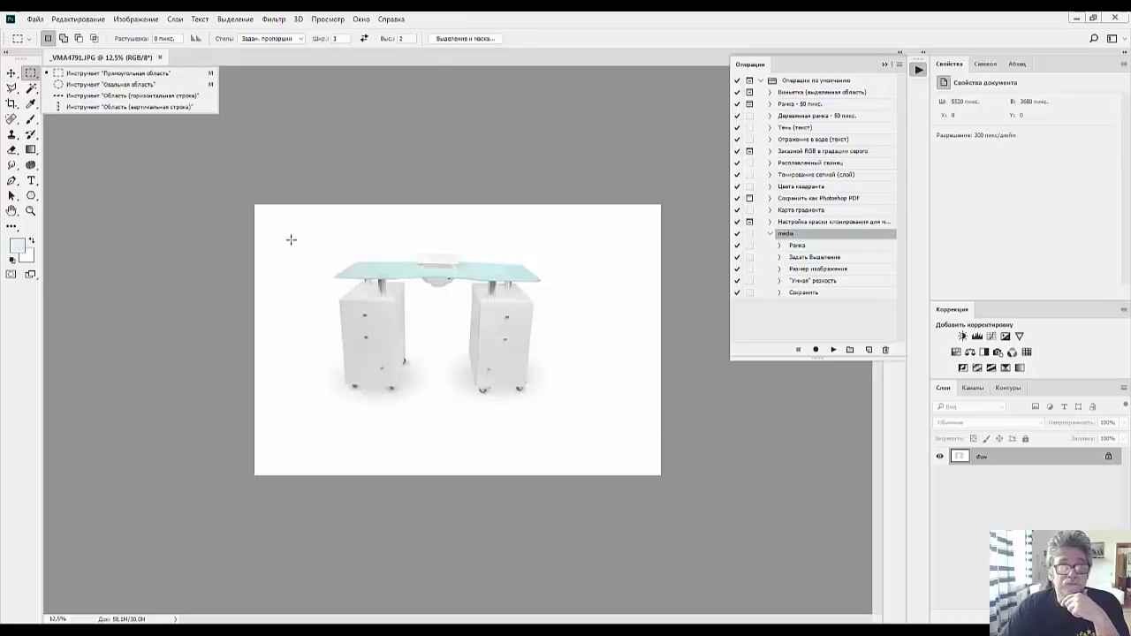
drag(285, 230, 557, 399)
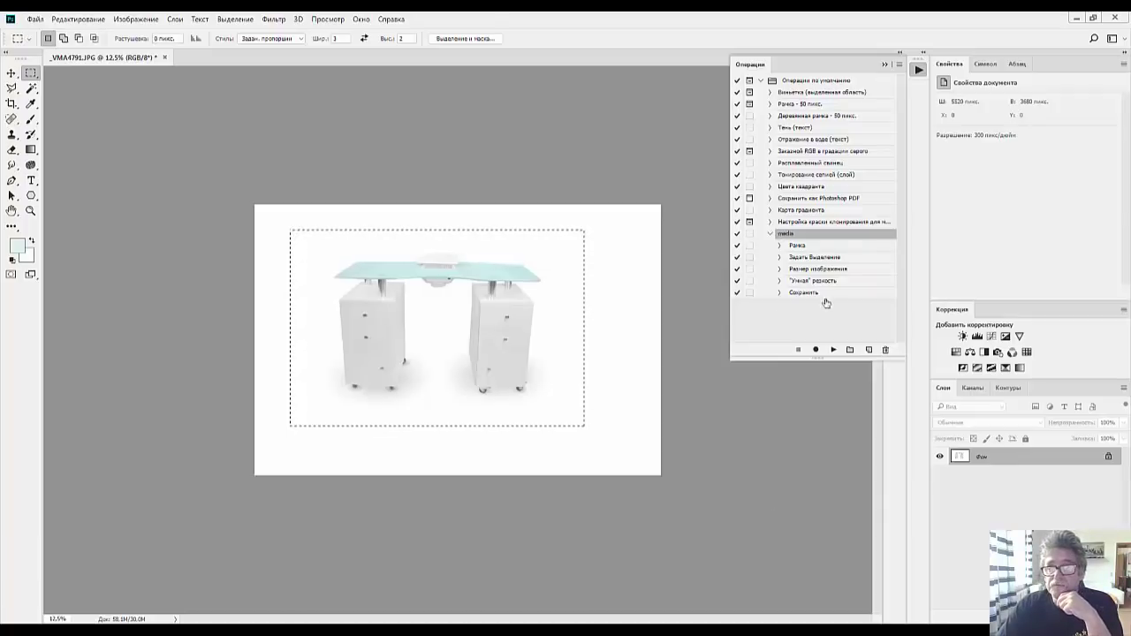
click(833, 350)
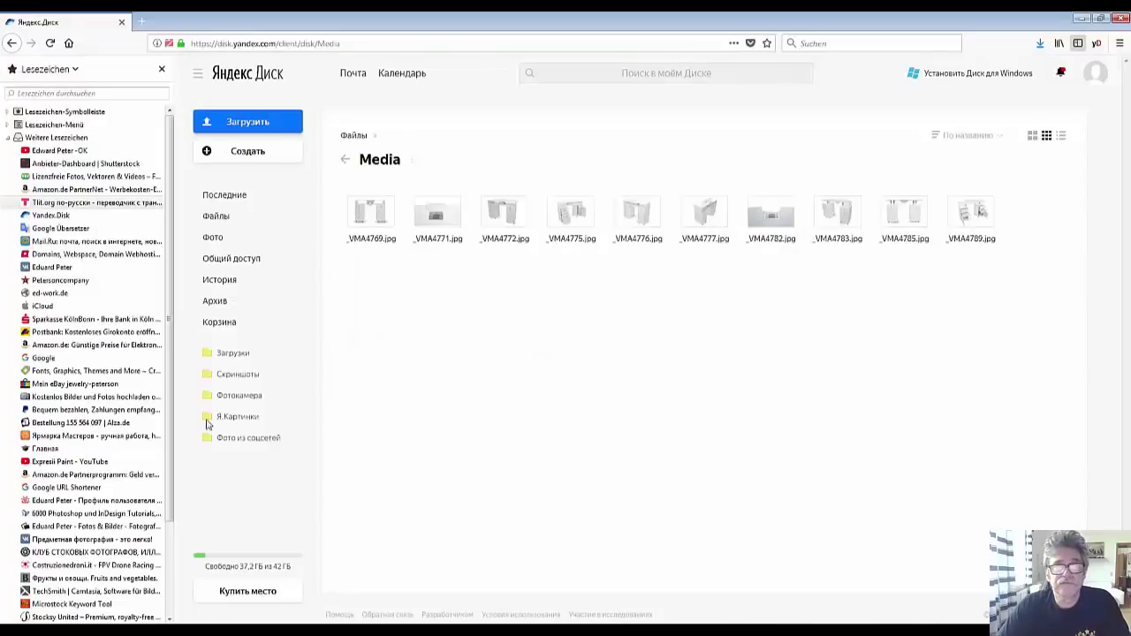
click(249, 125)
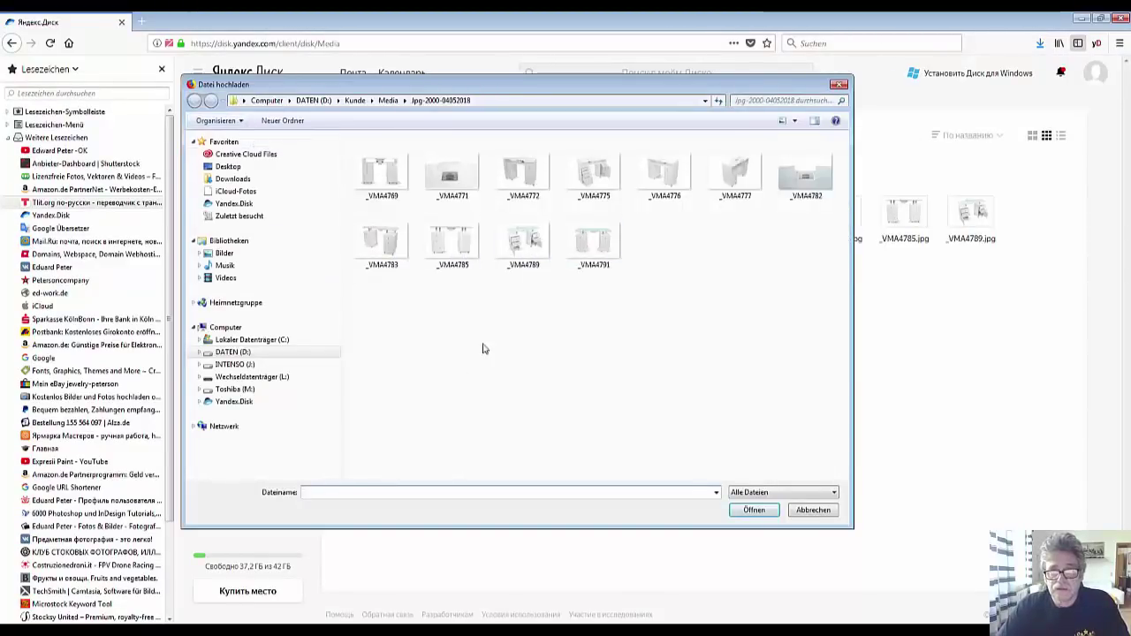
click(583, 252)
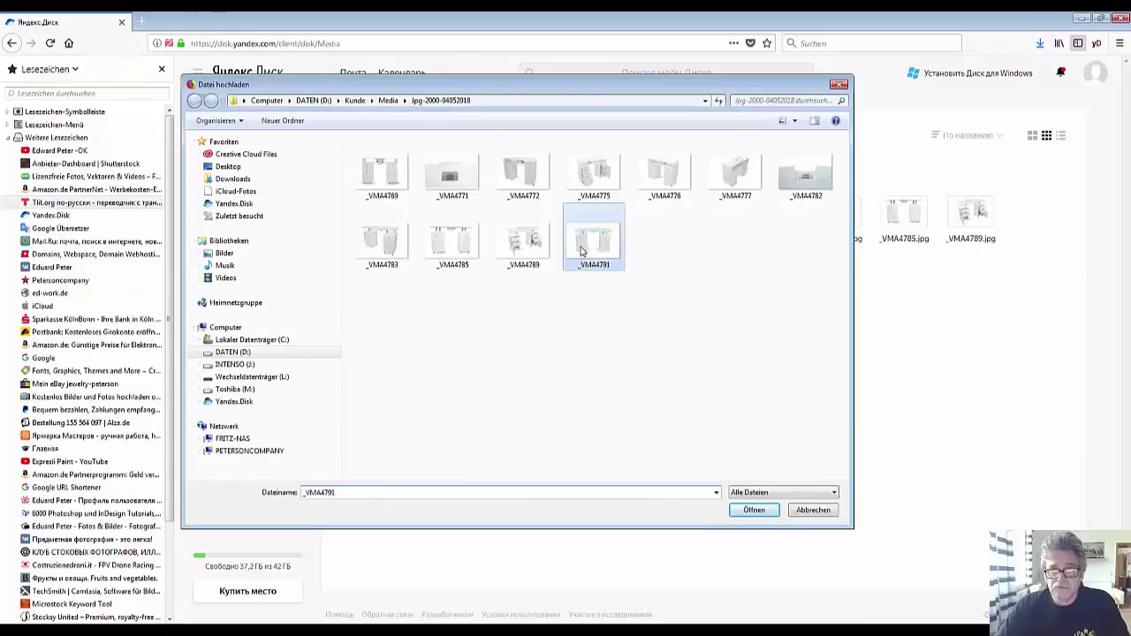
click(753, 512)
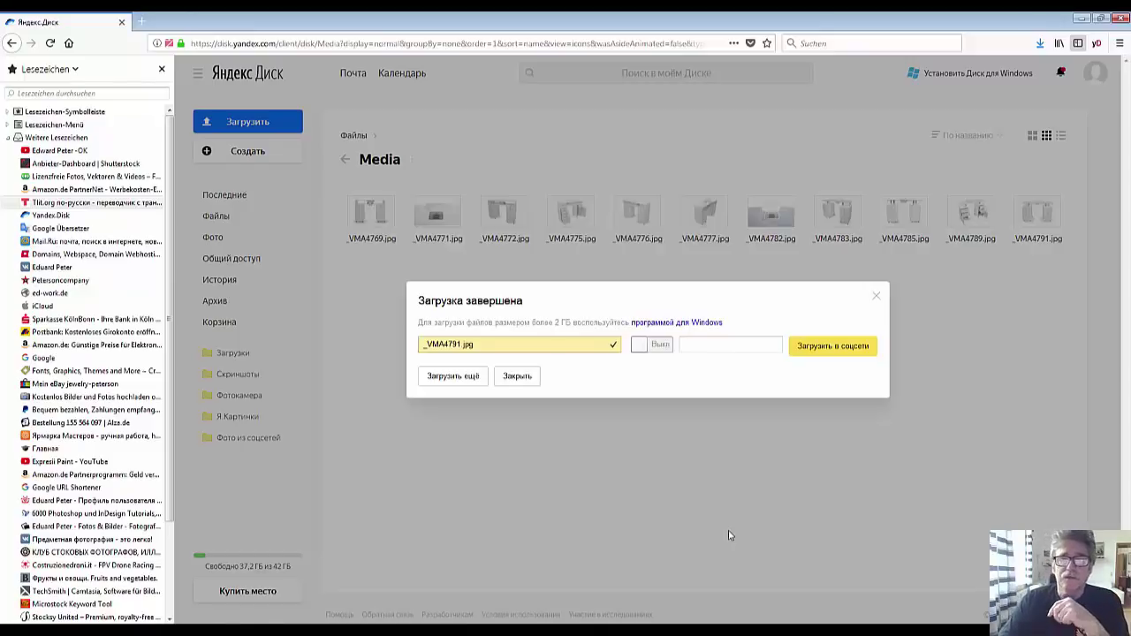
click(520, 379)
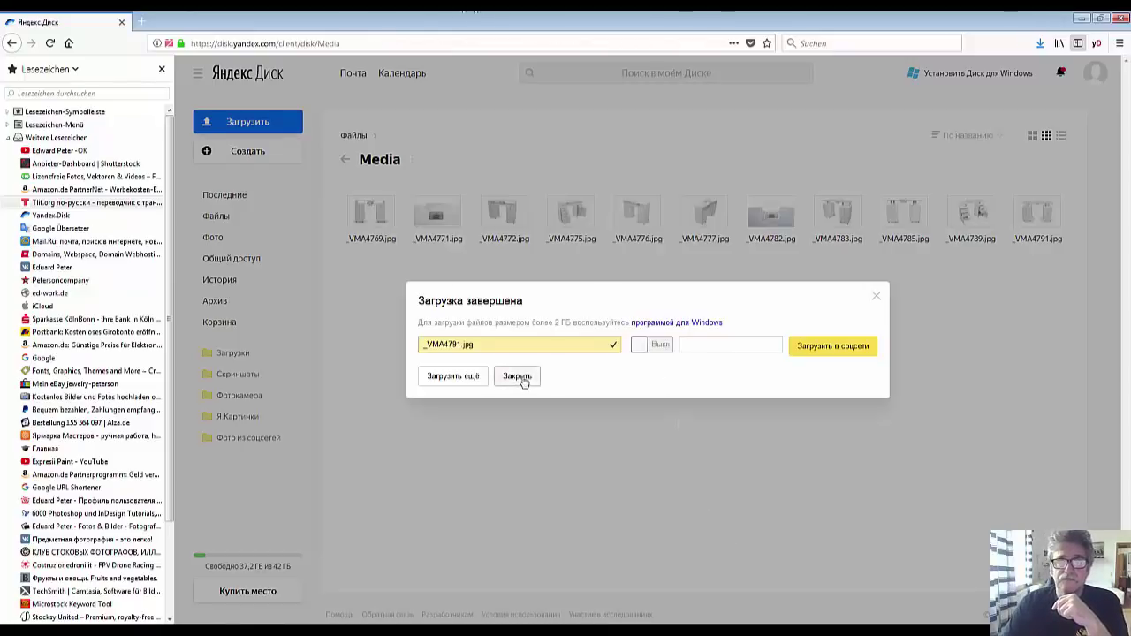